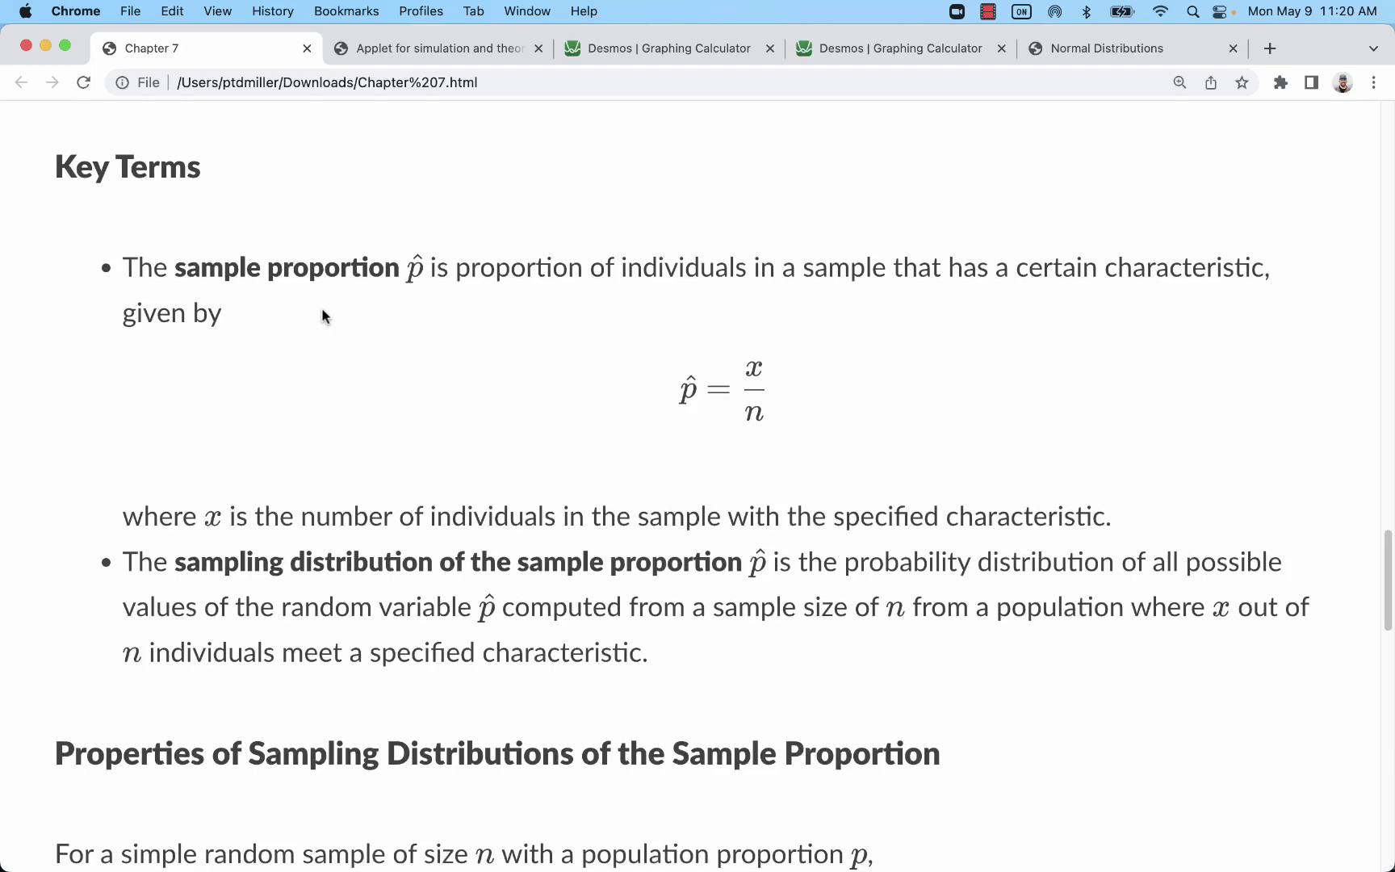
- Scroll through the Chapter 7.1 notes and highlight 'Sample Means' in the title
{"action": "scroll", "coordinate": [322, 314], "scroll_direction": "up", "scroll_amount": 2}
{"action": "scroll", "coordinate": [321, 315], "scroll_direction": "down", "scroll_amount": 2}
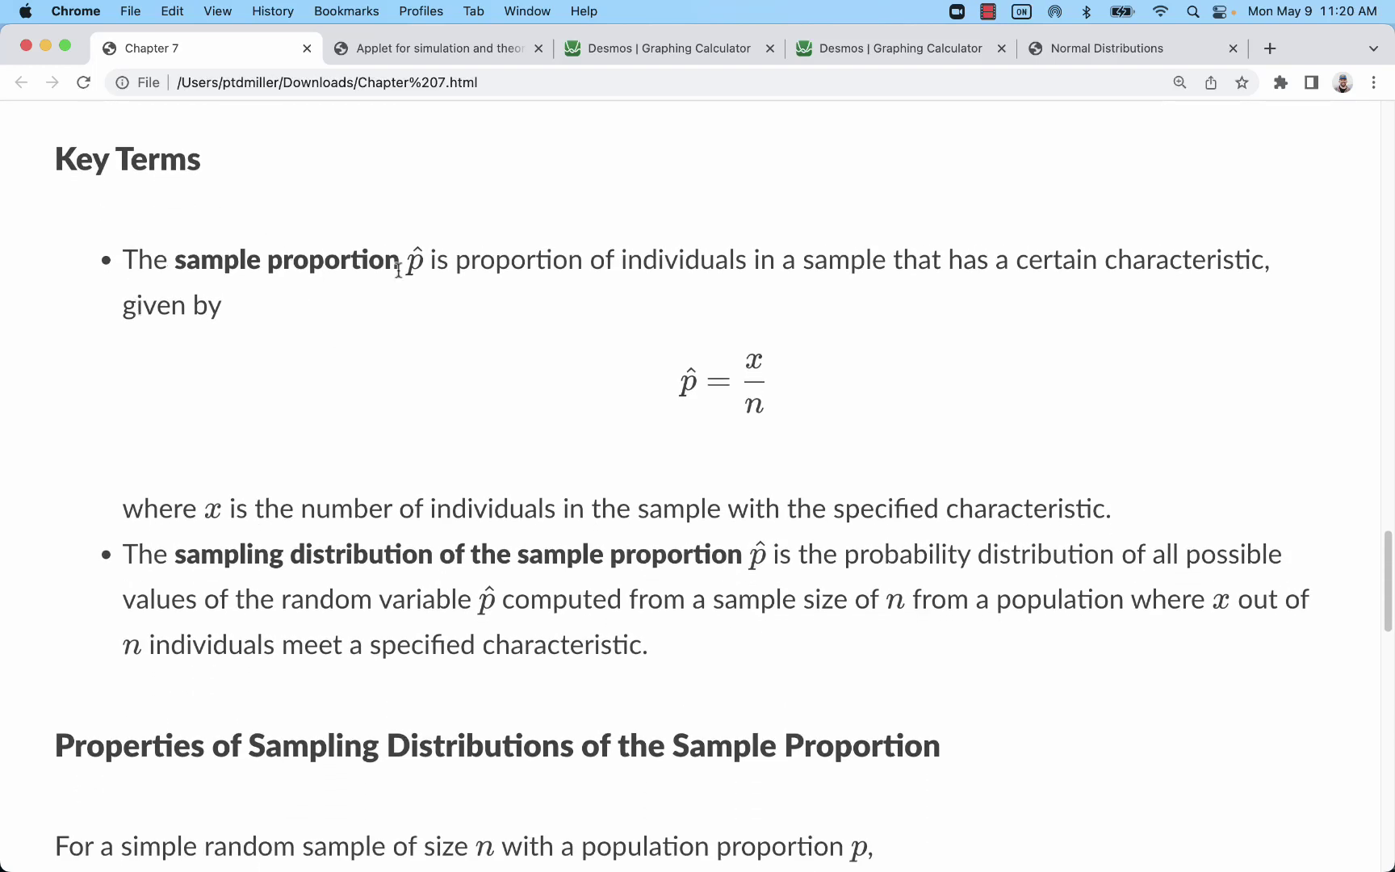
{"action": "scroll", "coordinate": [488, 285], "scroll_direction": "up", "scroll_amount": 20}
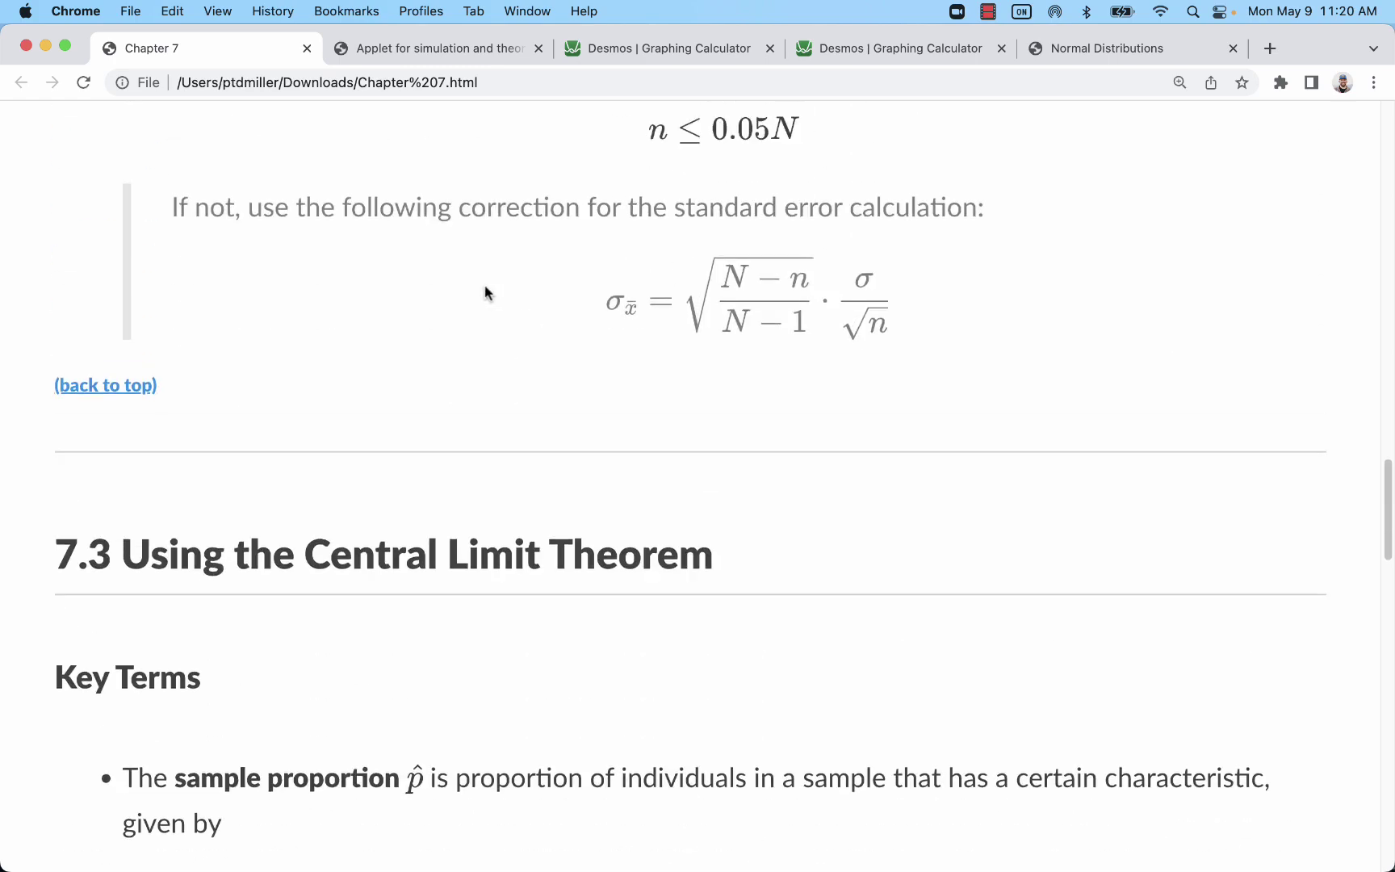
{"action": "scroll", "coordinate": [484, 292], "scroll_direction": "up", "scroll_amount": 7}
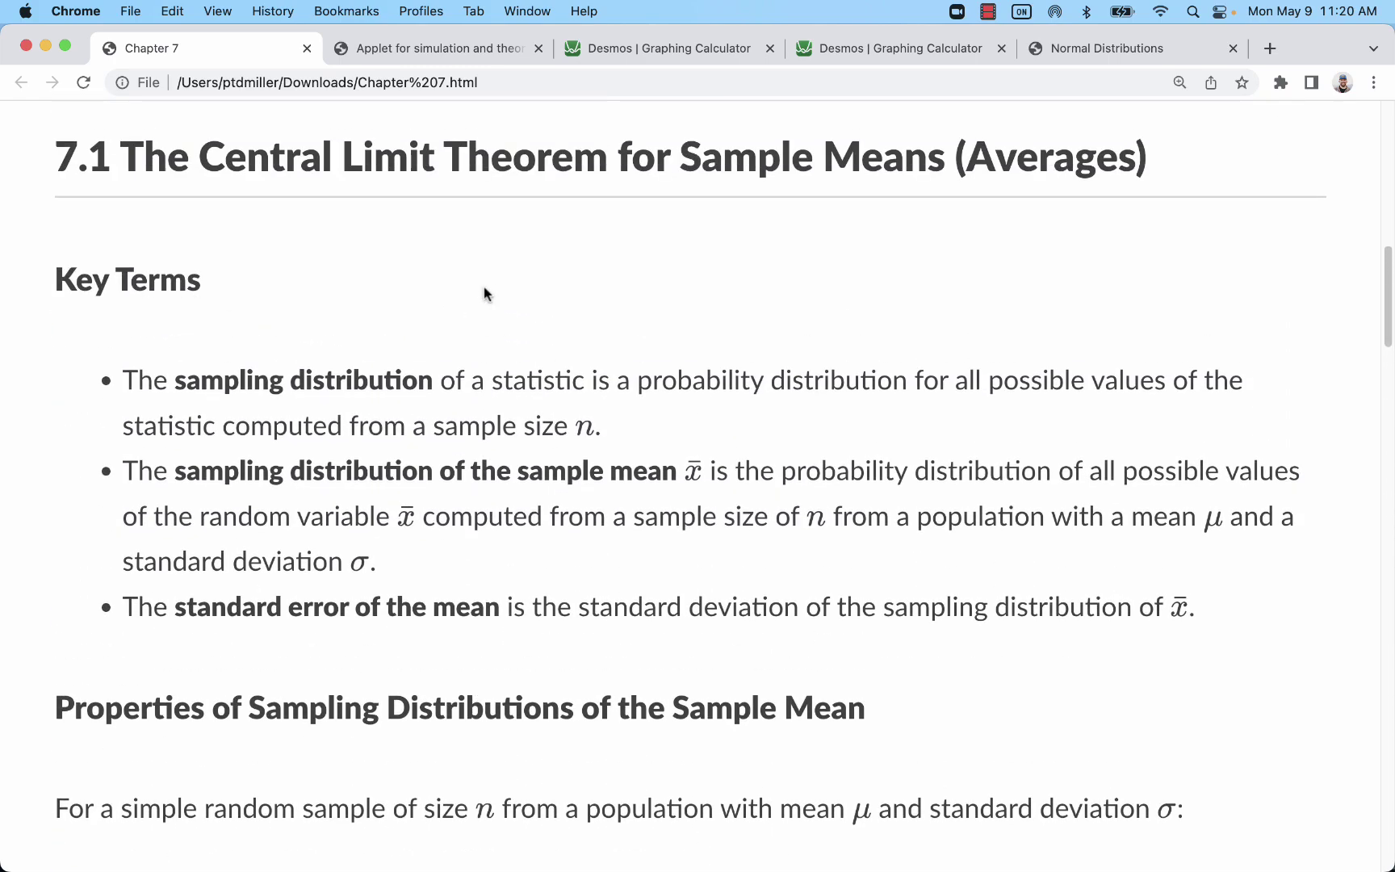
{"action": "scroll", "coordinate": [485, 292], "scroll_direction": "down", "scroll_amount": 1}
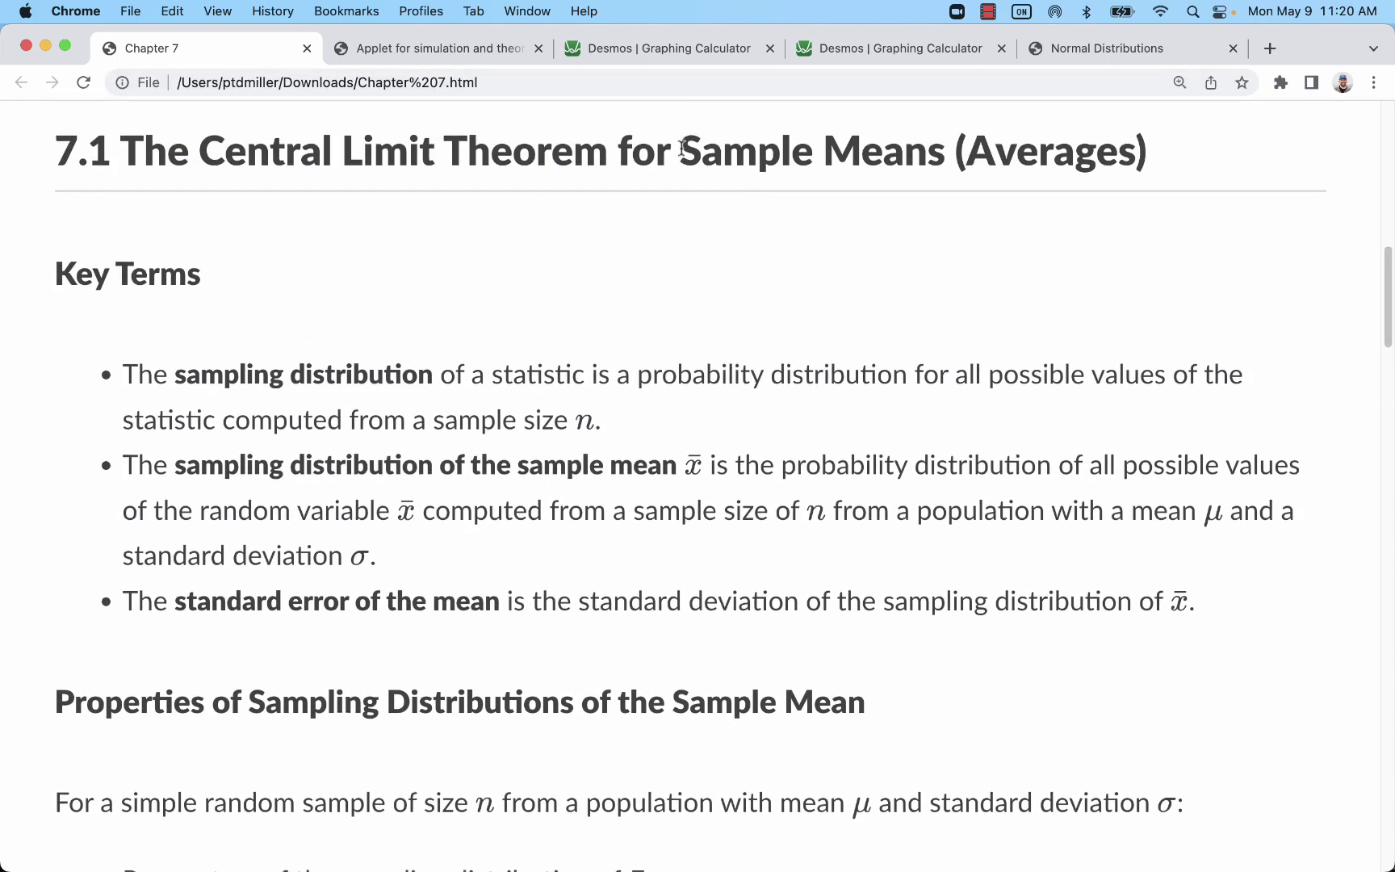
{"action": "left_click_drag", "start_coordinate": [682, 148], "coordinate": [941, 149]}
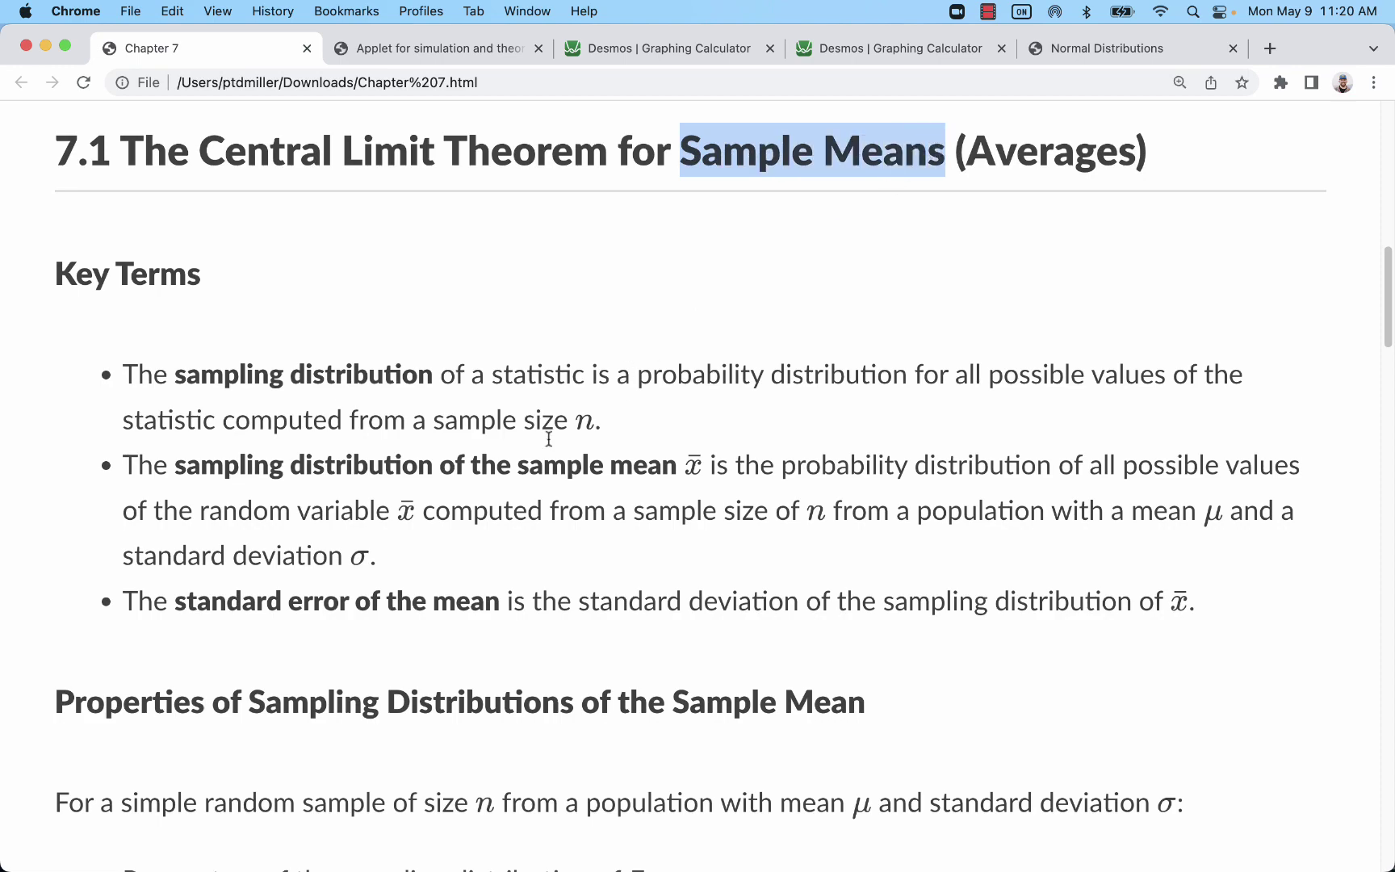
{"action": "scroll", "coordinate": [551, 458], "scroll_direction": "down", "scroll_amount": 20}
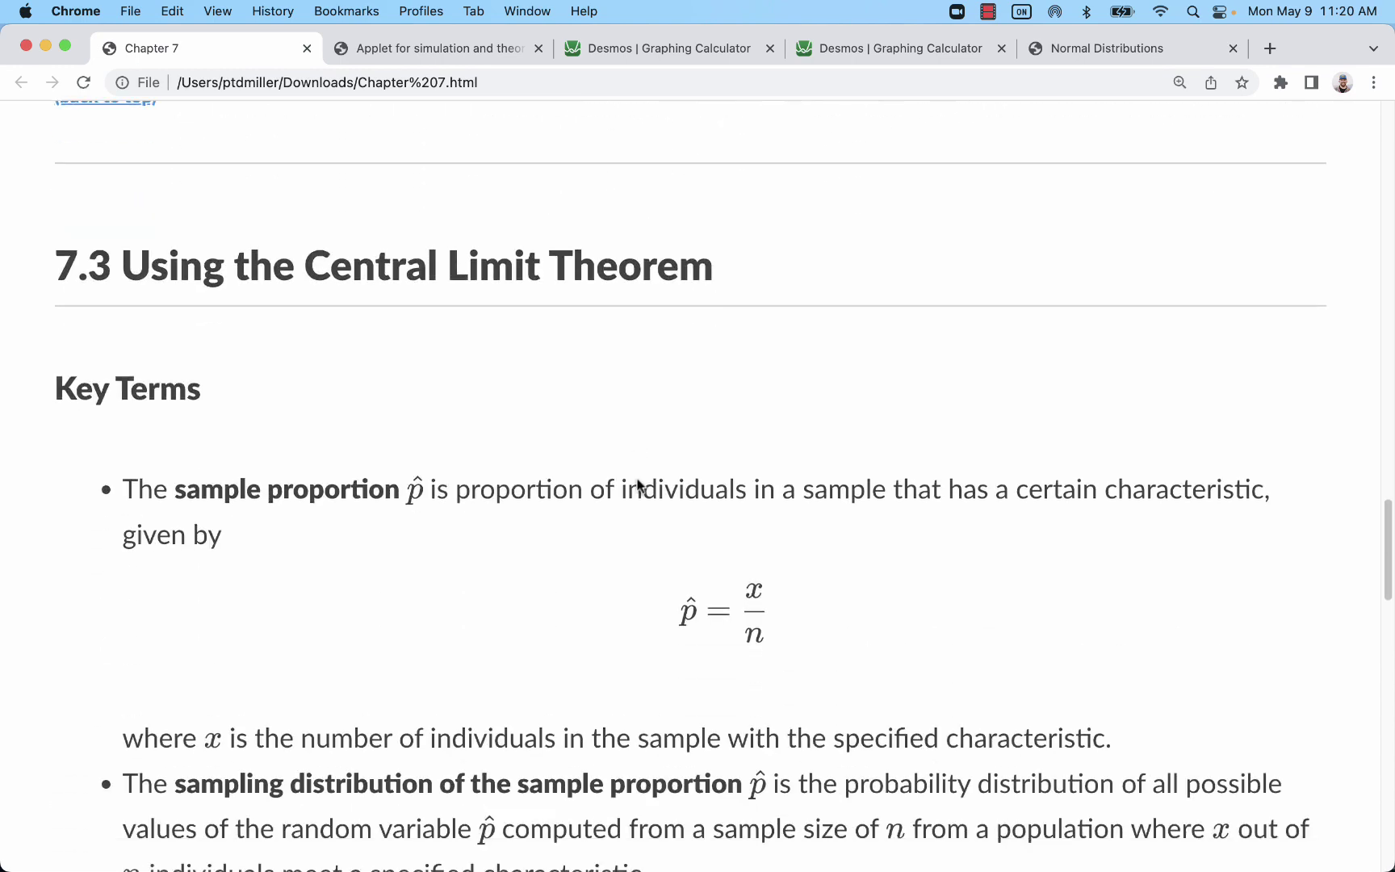
{"action": "scroll", "coordinate": [654, 482], "scroll_direction": "up", "scroll_amount": 2}
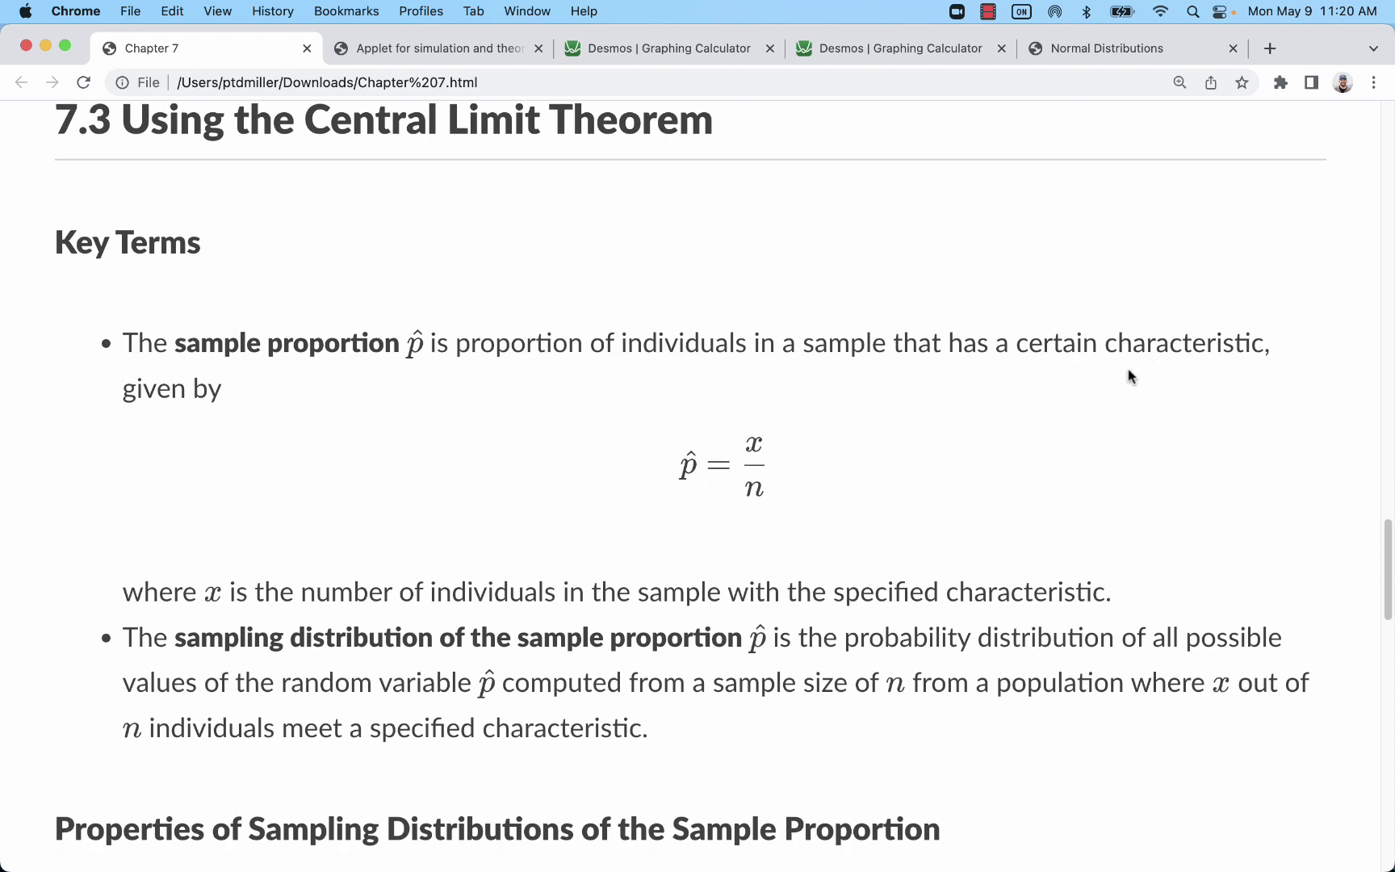
{"action": "scroll", "coordinate": [1059, 389], "scroll_direction": "down", "scroll_amount": 3}
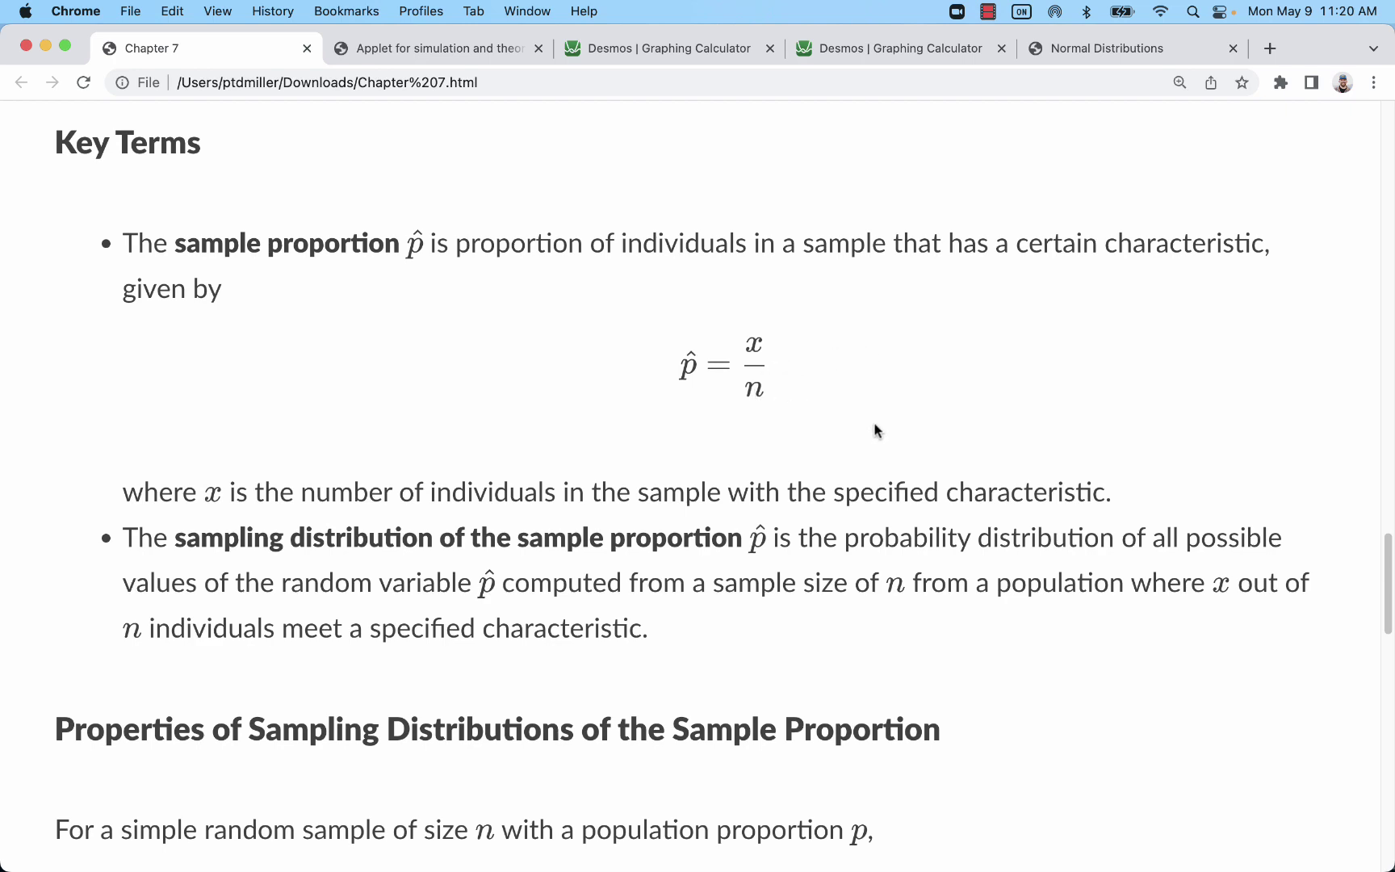
{"action": "scroll", "coordinate": [949, 451], "scroll_direction": "down", "scroll_amount": 2}
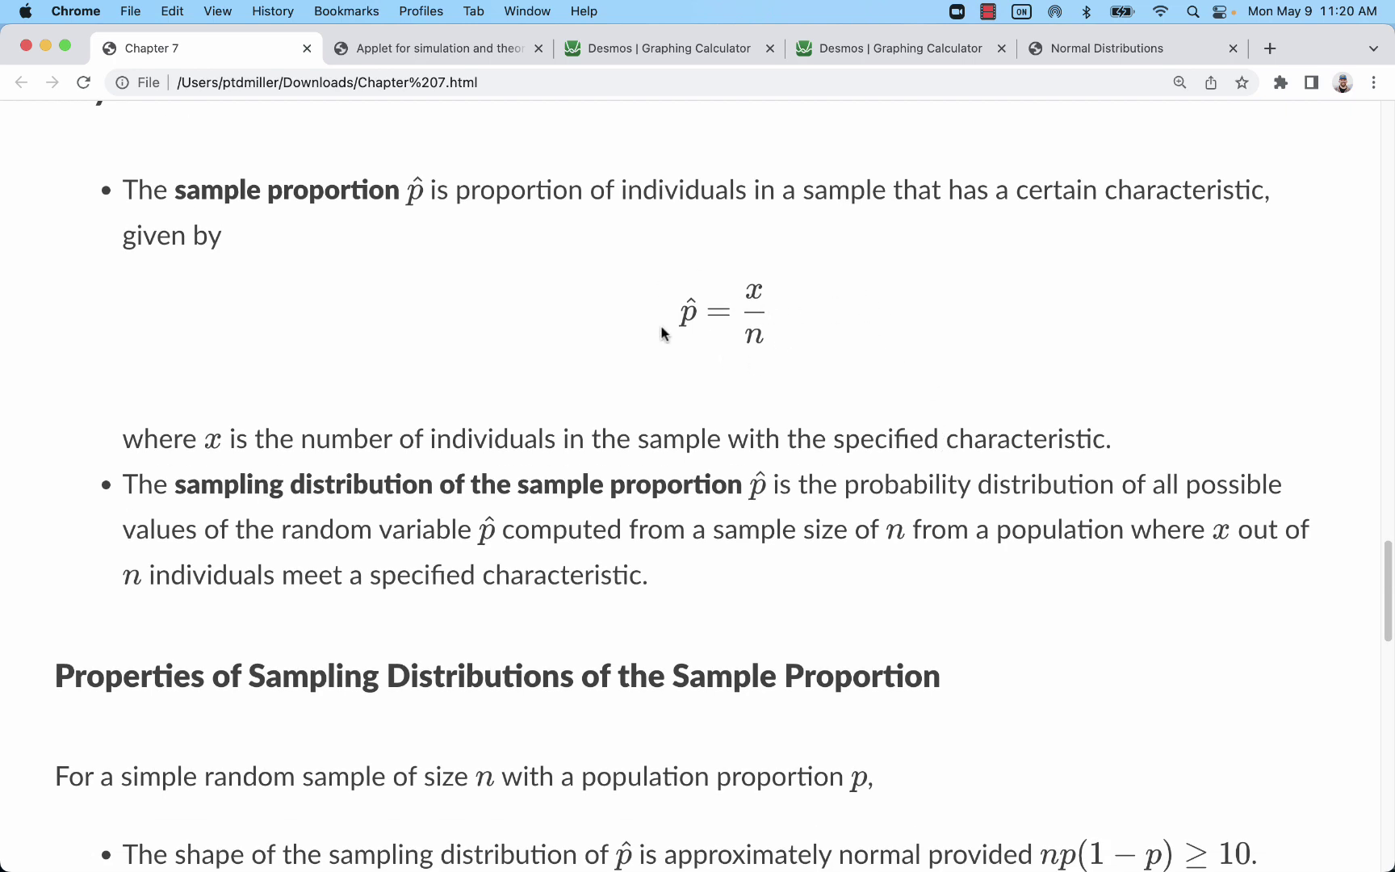
{"action": "scroll", "coordinate": [662, 334], "scroll_direction": "up", "scroll_amount": 1}
{"action": "scroll", "coordinate": [753, 392], "scroll_direction": "down", "scroll_amount": 3}
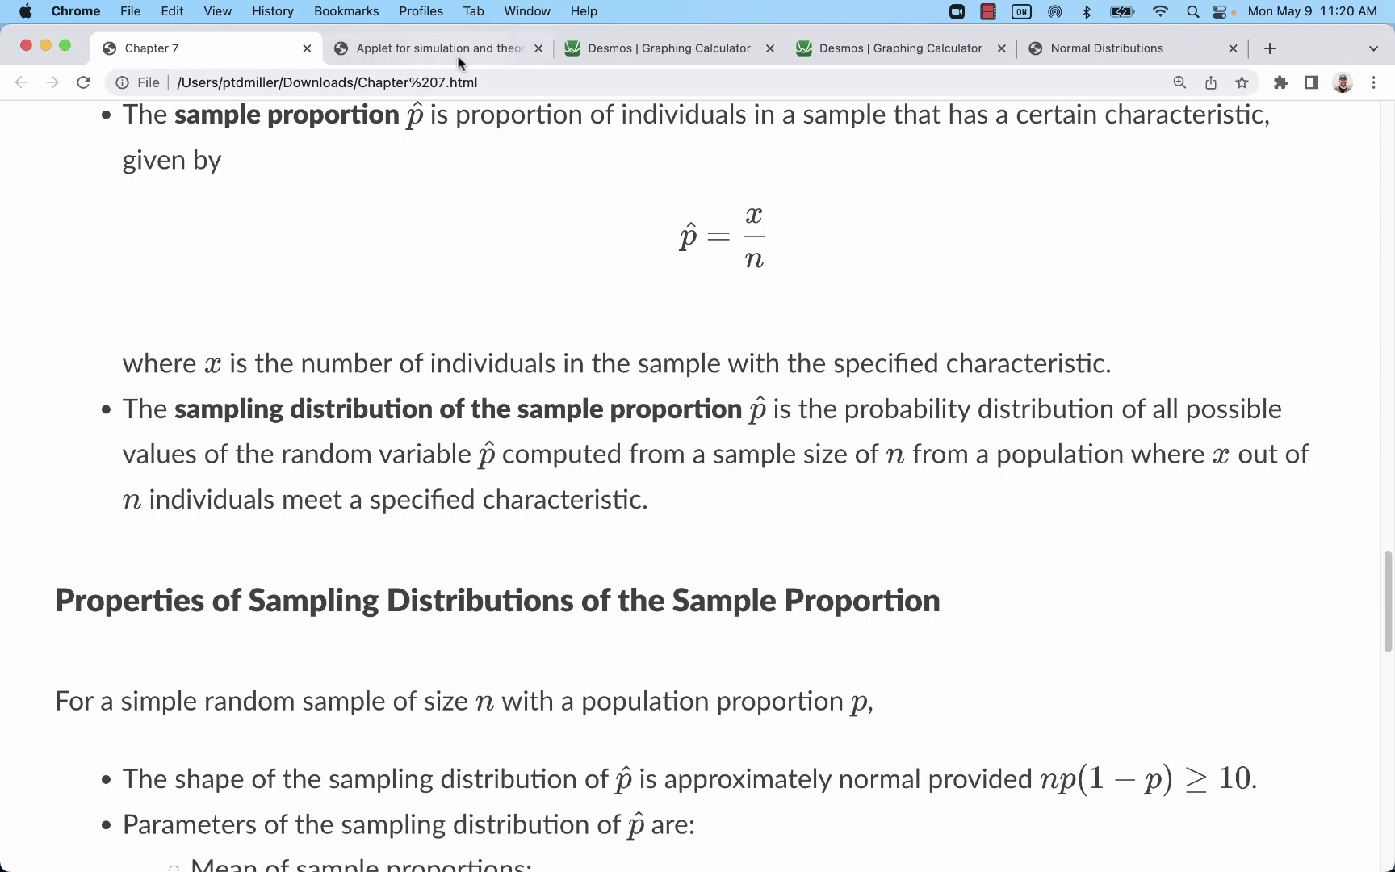
{"action": "scroll", "coordinate": [712, 226], "scroll_direction": "up", "scroll_amount": 1}
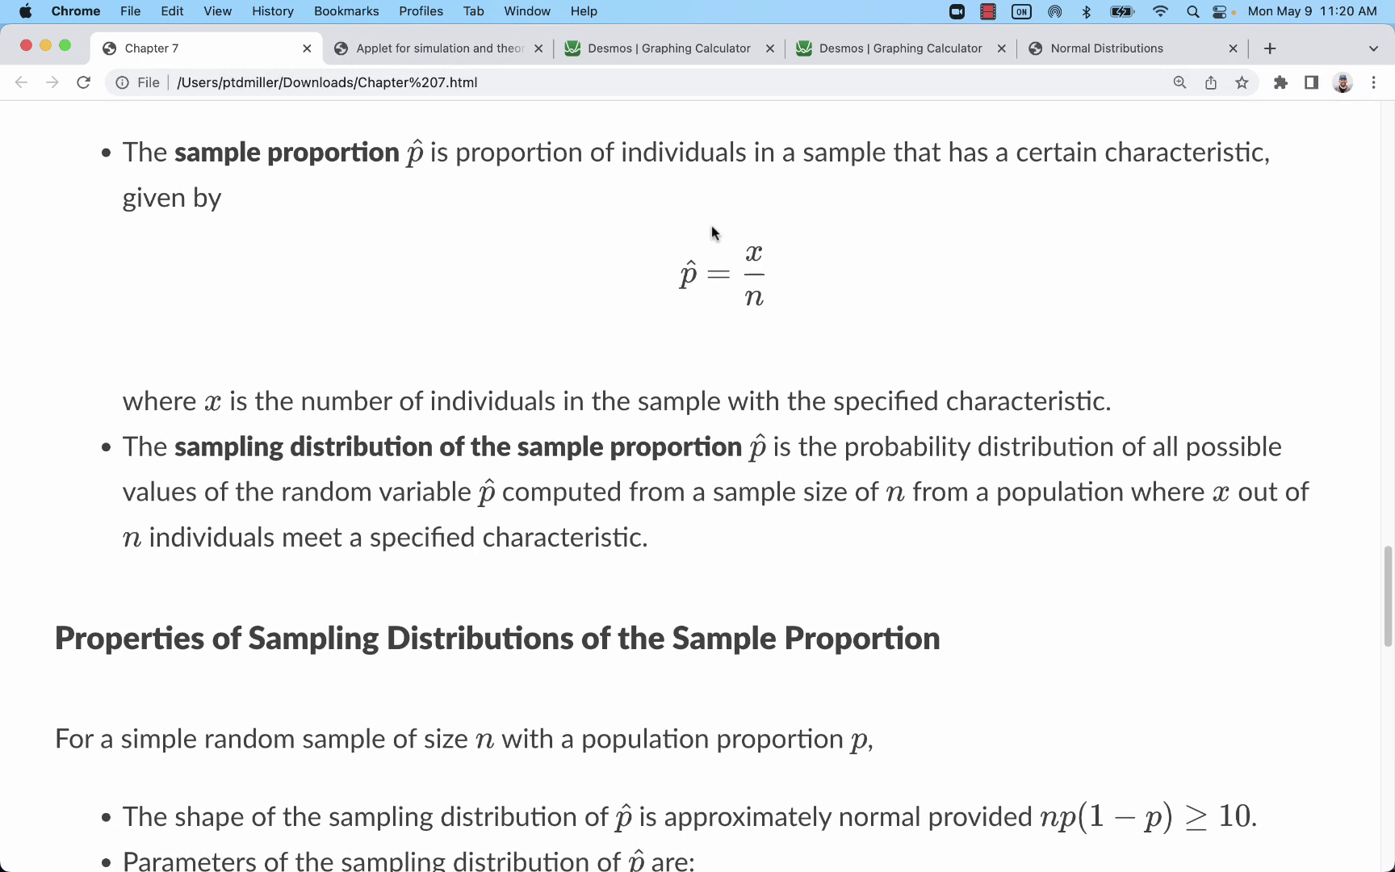
- Draw one 25-candy sample (14 orange) and plot it as proportion of orange, 0.56
{"action": "left_click", "coordinate": [444, 50]}
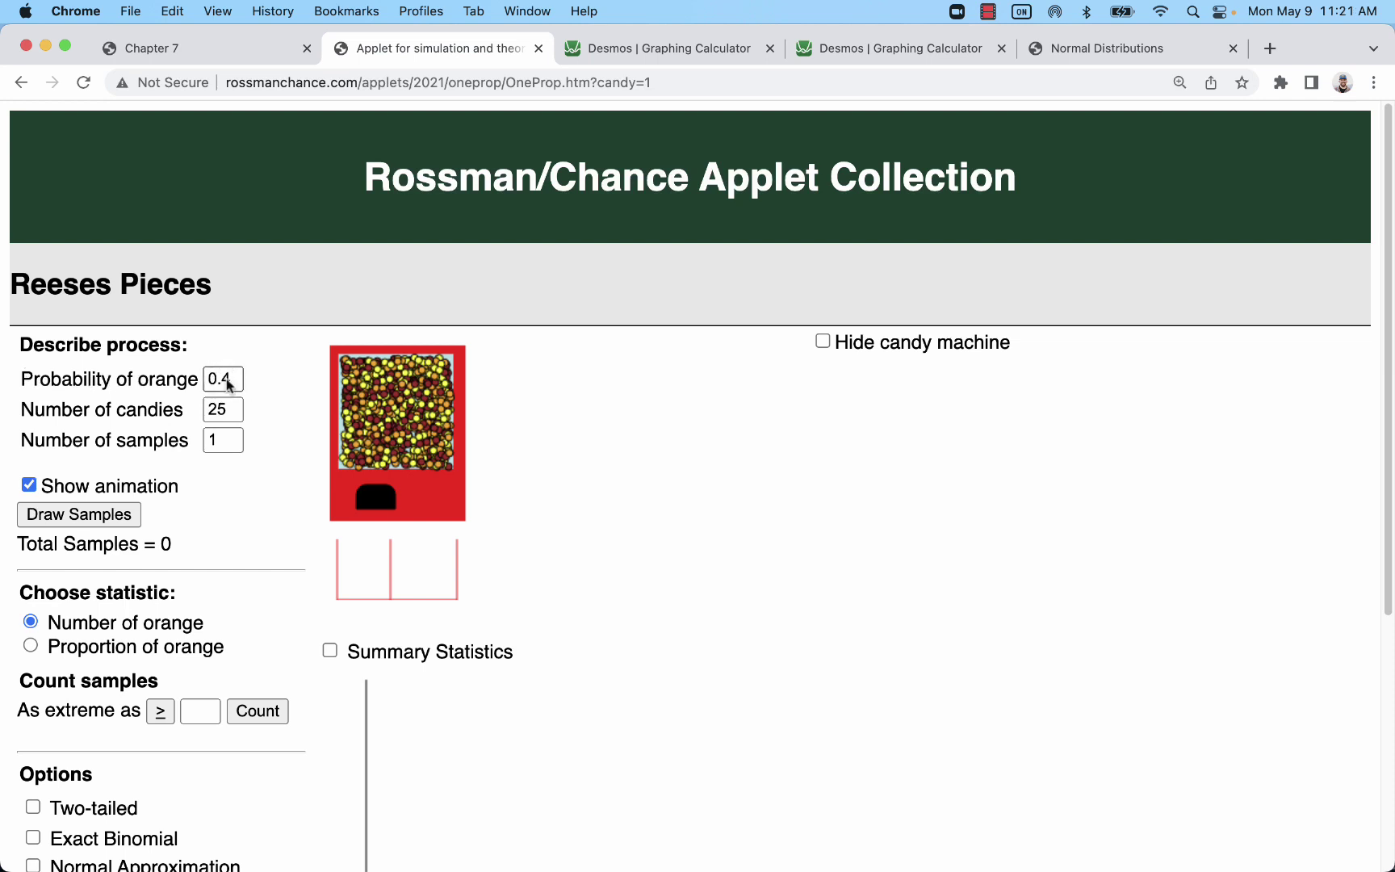
{"action": "scroll", "coordinate": [226, 416], "scroll_direction": "down", "scroll_amount": 3}
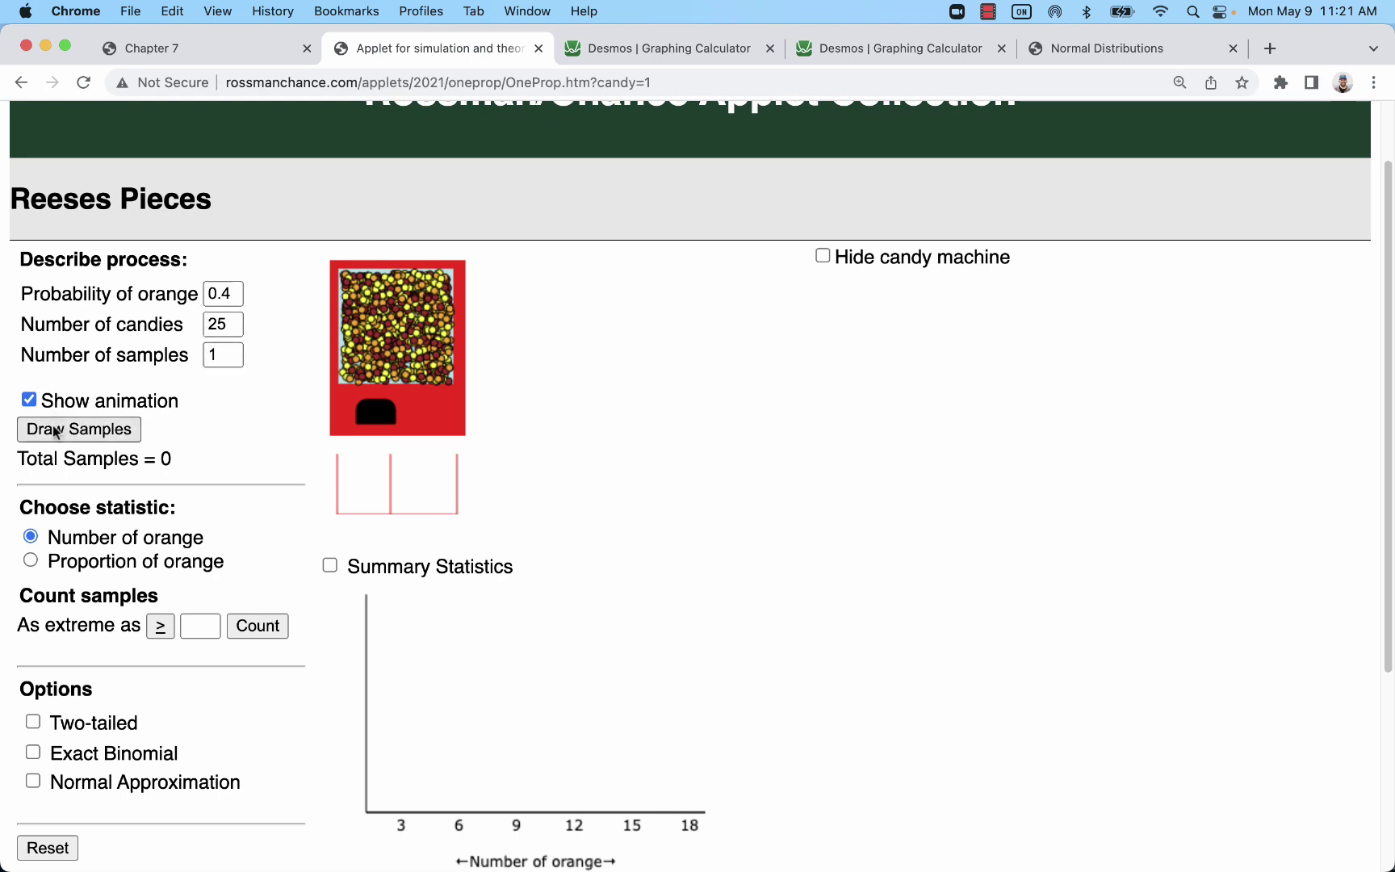
{"action": "left_click", "coordinate": [54, 430]}
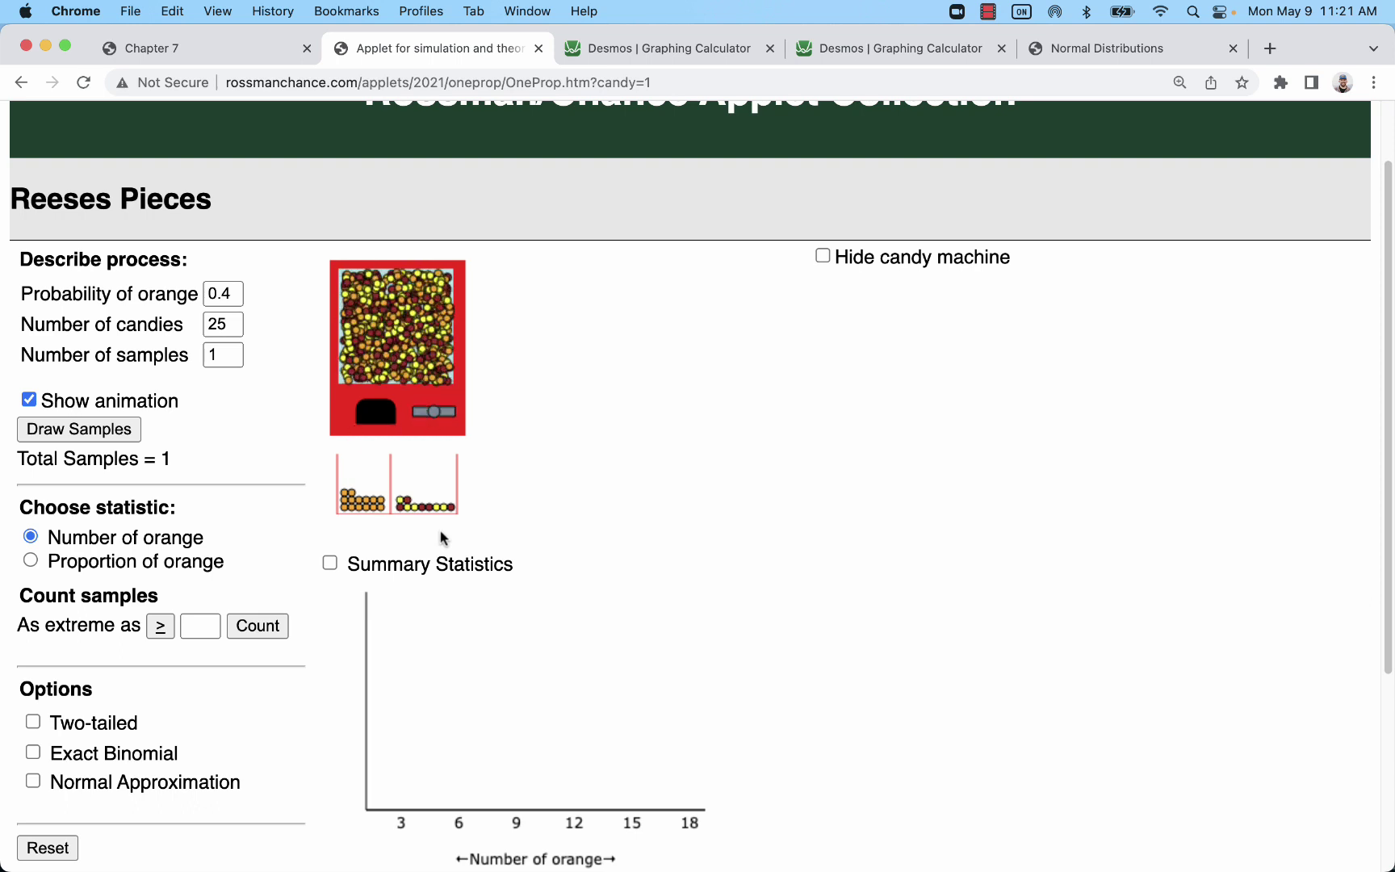
{"action": "scroll", "coordinate": [642, 561], "scroll_direction": "down", "scroll_amount": 2}
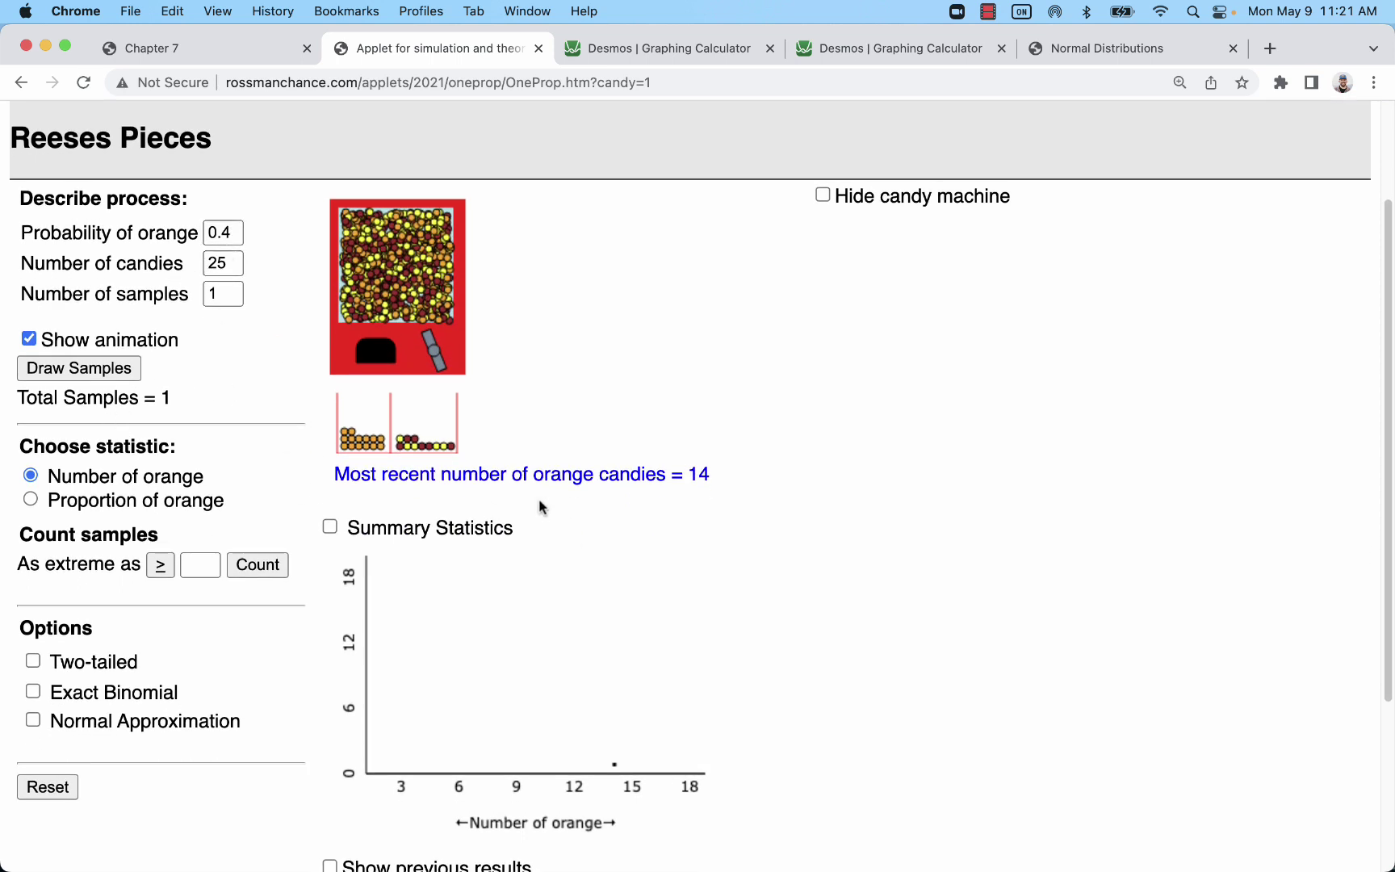
{"action": "left_click", "coordinate": [33, 501]}
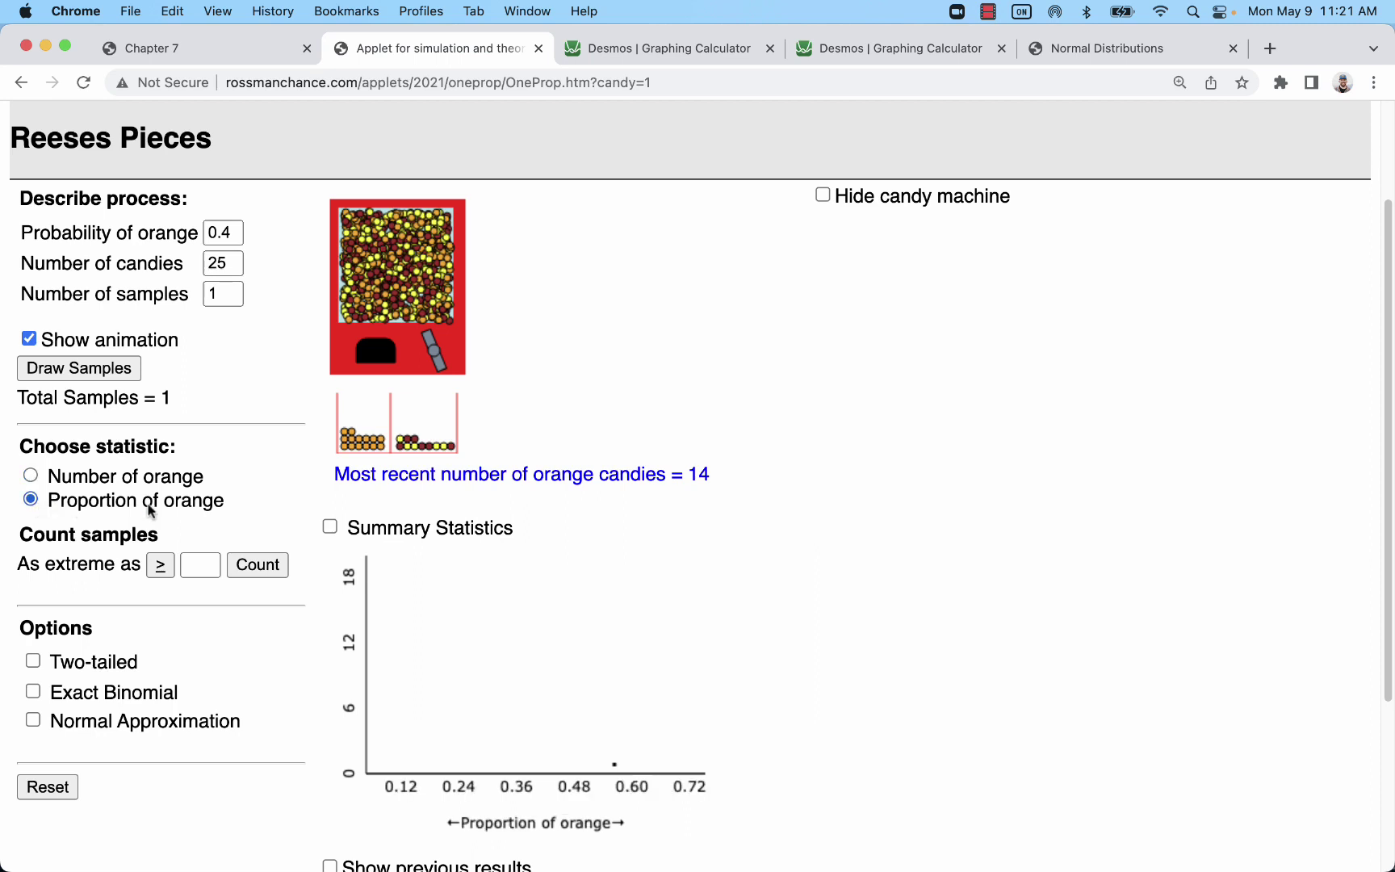
{"action": "scroll", "coordinate": [656, 751], "scroll_direction": "down", "scroll_amount": 2}
{"action": "scroll", "coordinate": [619, 688], "scroll_direction": "up", "scroll_amount": 1}
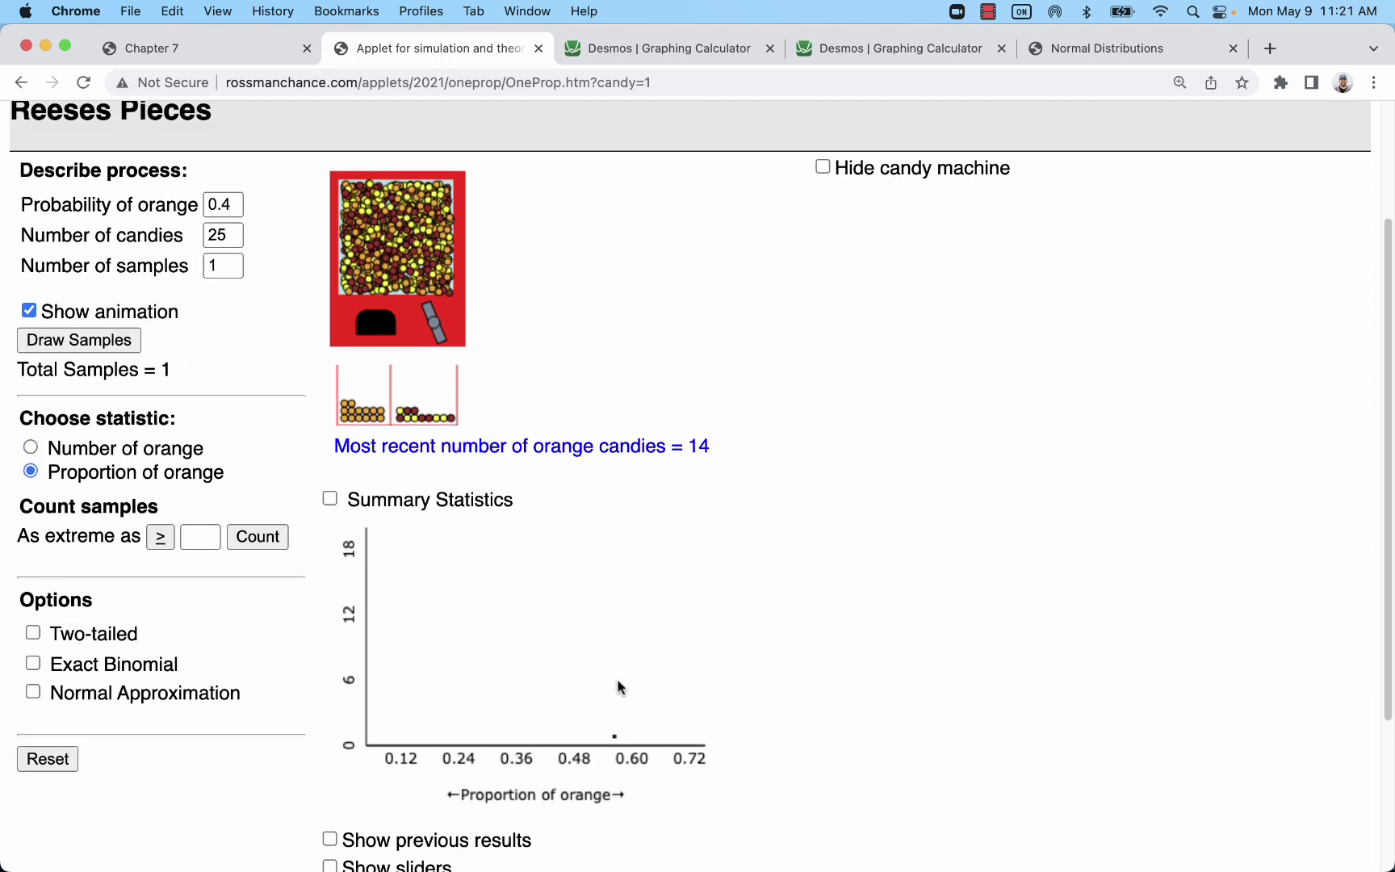
{"action": "scroll", "coordinate": [638, 710], "scroll_direction": "down", "scroll_amount": 1}
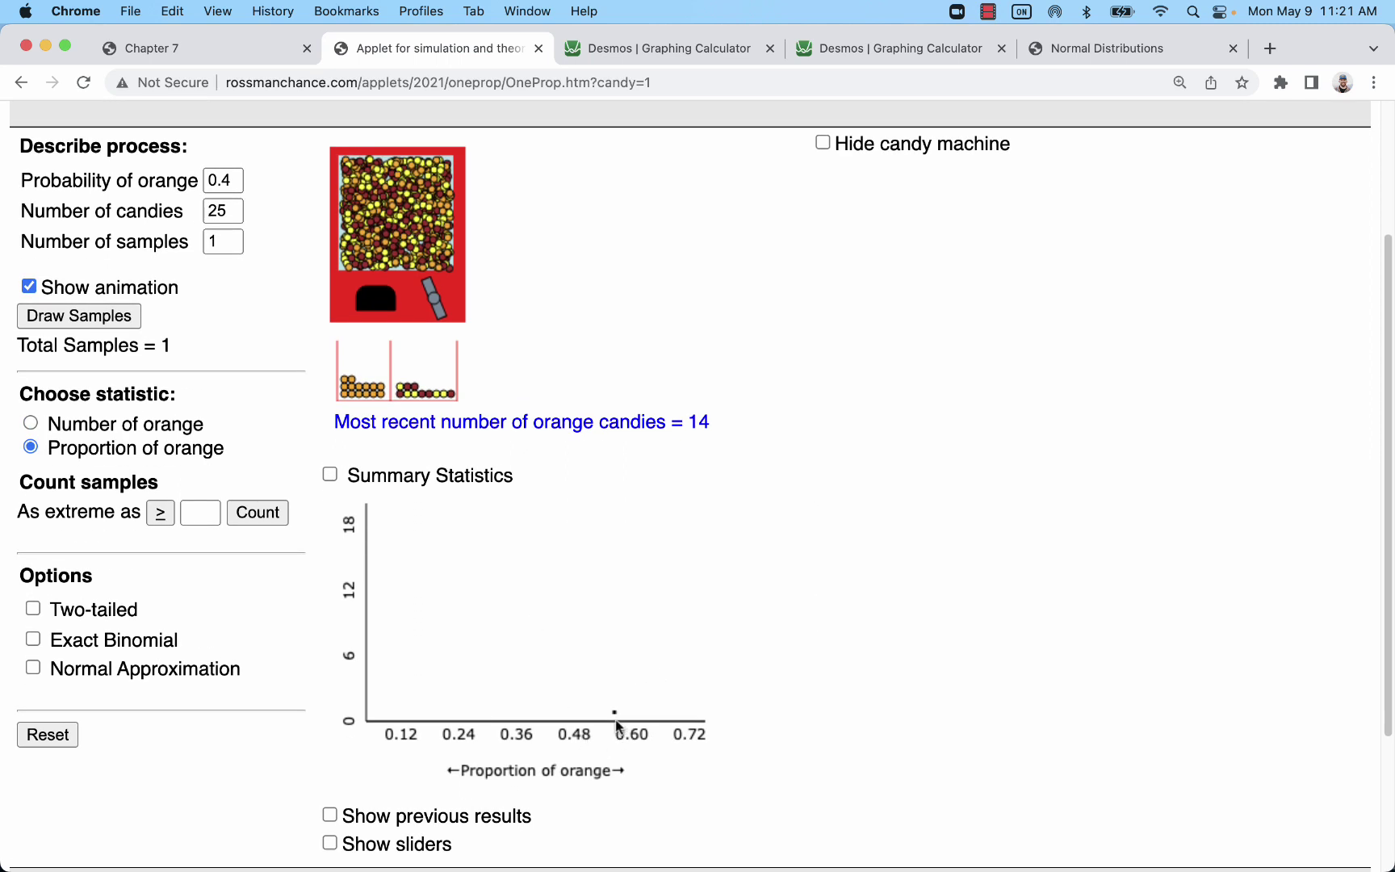
- Hide the candy machine, turn off animation, and draw a few more single samples
{"action": "left_click", "coordinate": [822, 143]}
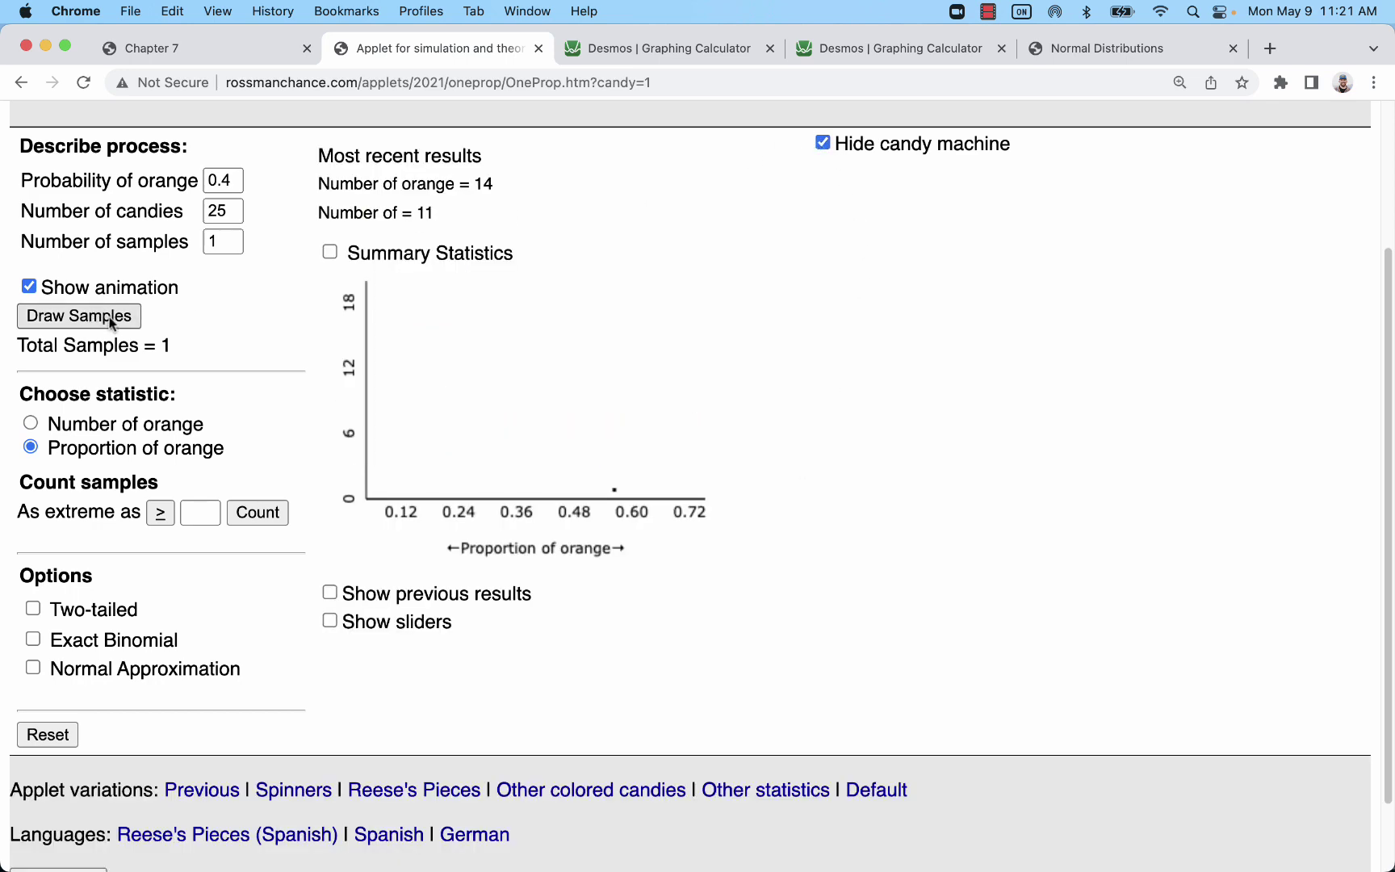
{"action": "scroll", "coordinate": [101, 319], "scroll_direction": "up", "scroll_amount": 2}
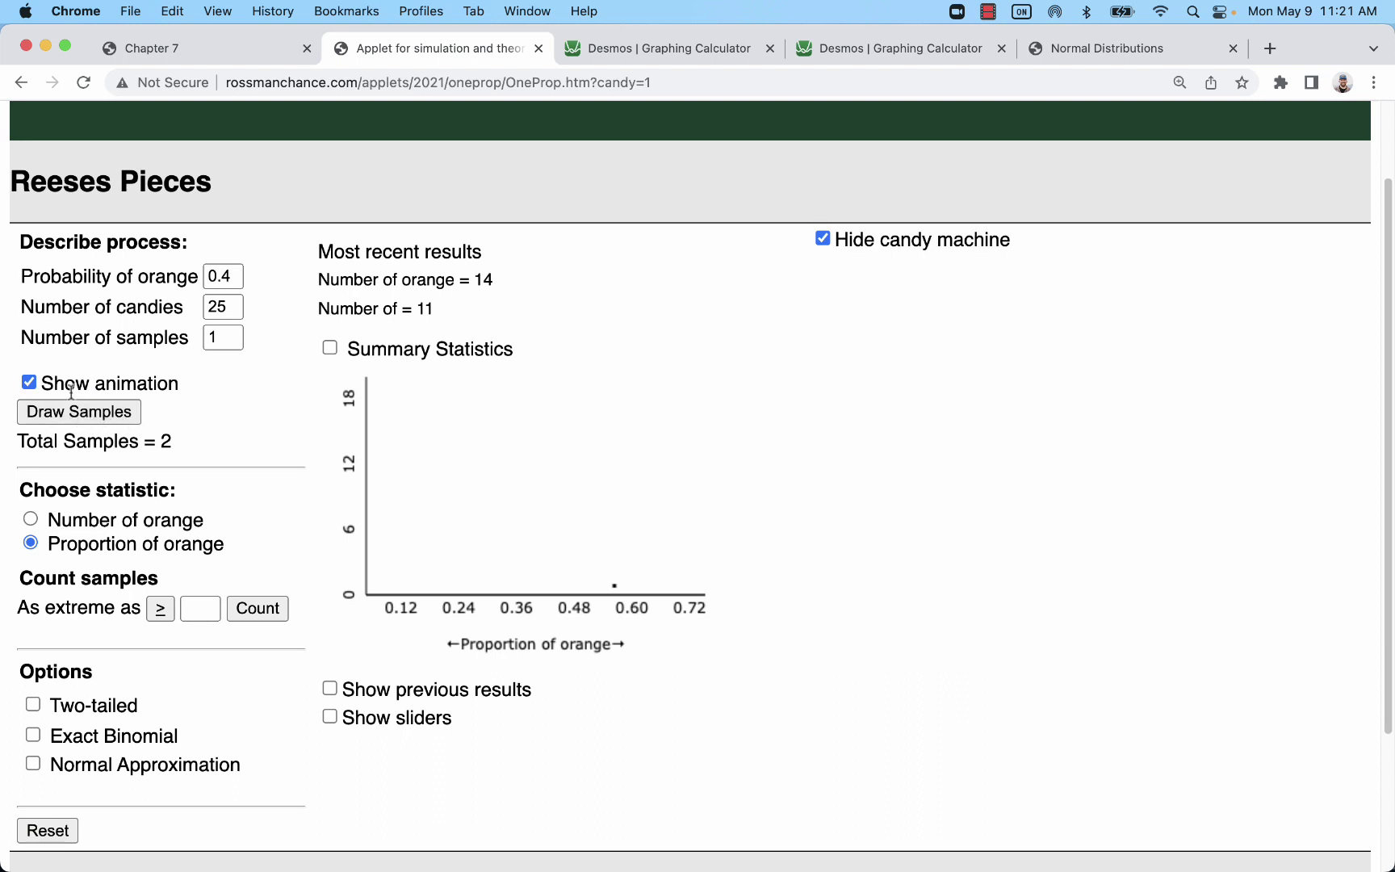
{"action": "left_click", "coordinate": [29, 382]}
{"action": "left_click", "coordinate": [61, 413]}
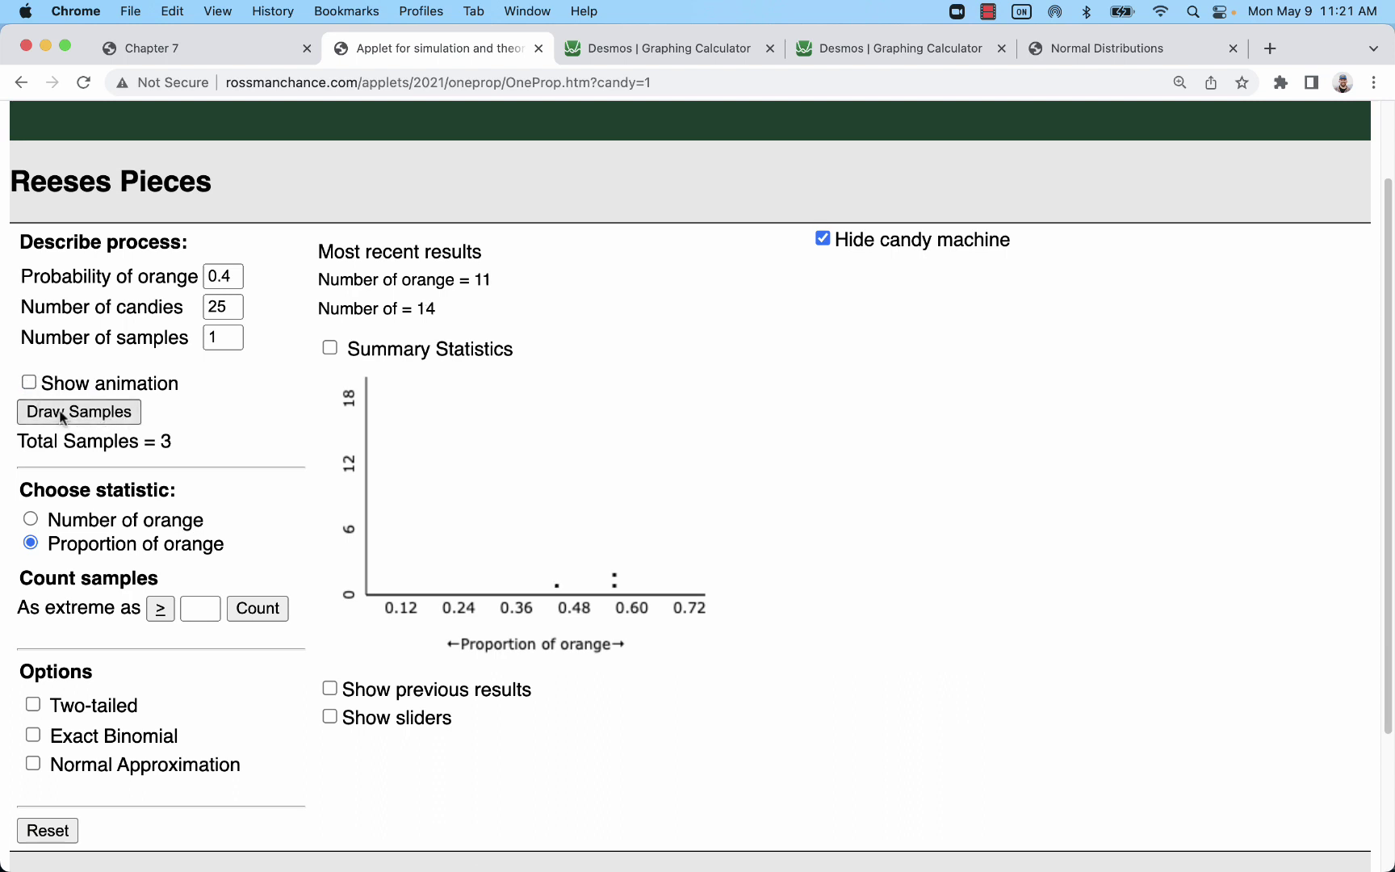
{"action": "left_click", "coordinate": [61, 413]}
{"action": "left_click", "coordinate": [61, 413]}
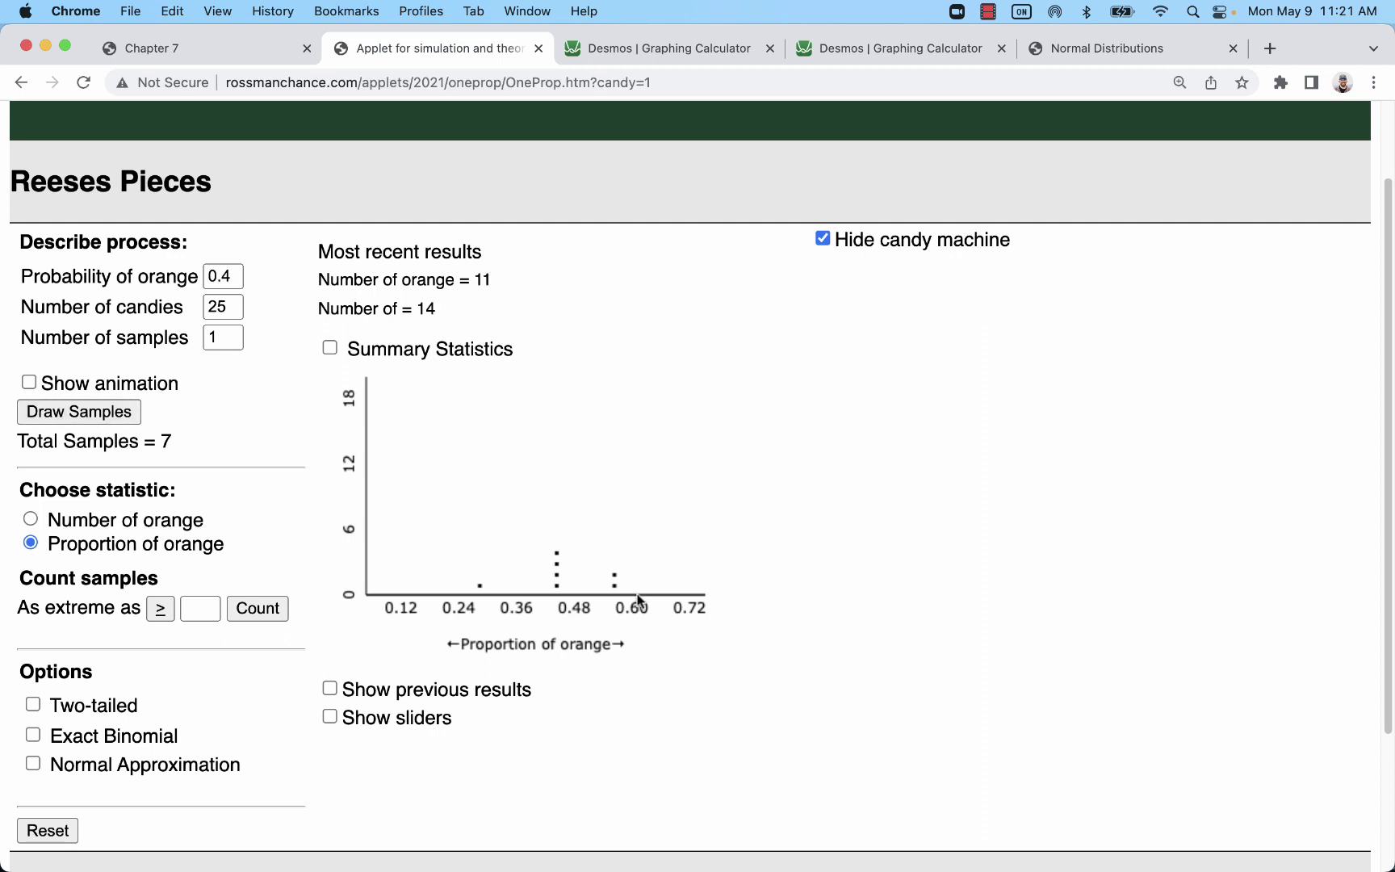
{"action": "left_click", "coordinate": [93, 413]}
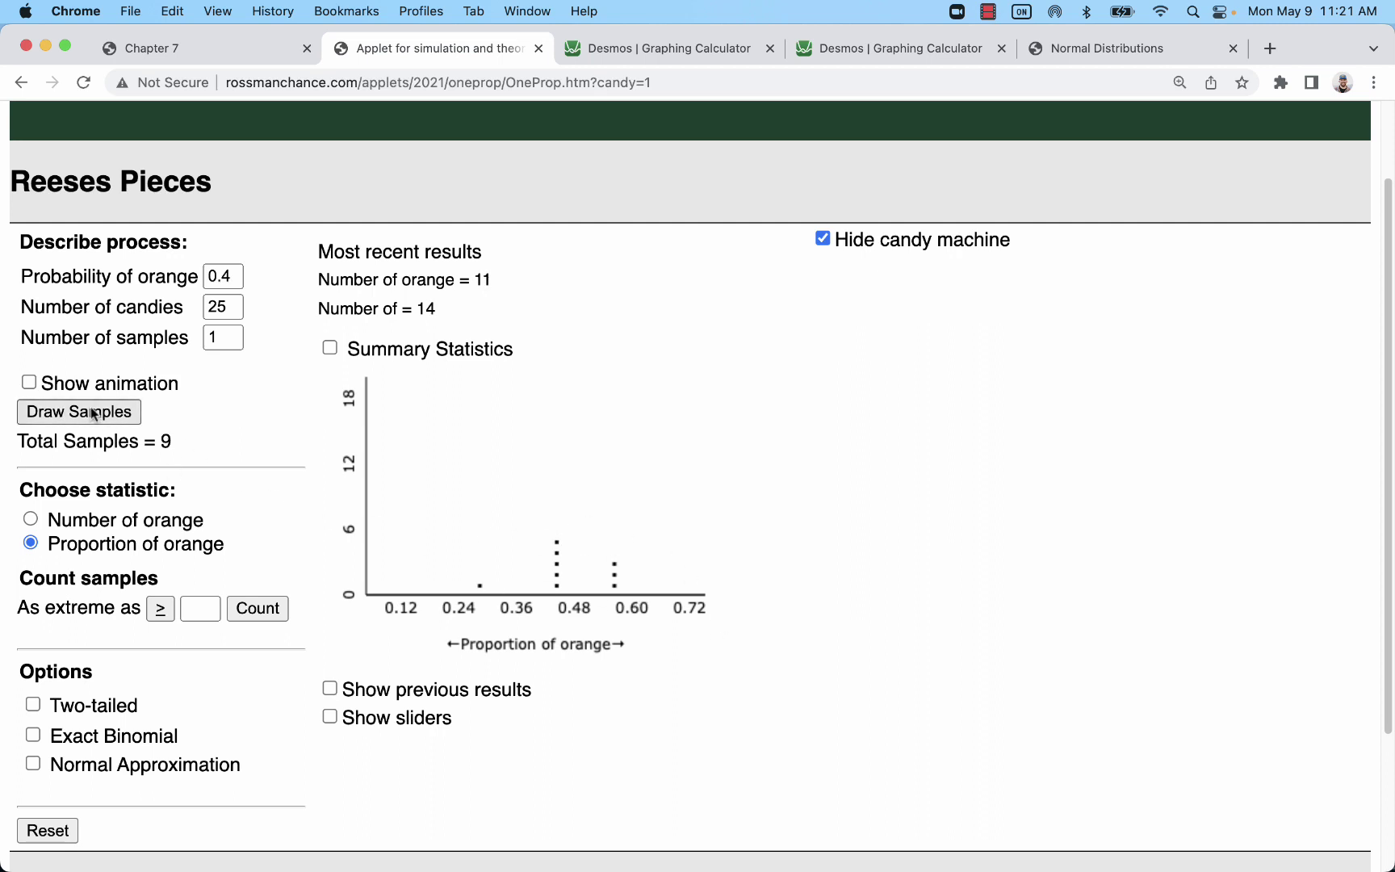
- Draw 10000 samples at once for a histogram of 10009 proportions centered near 0.40
{"action": "left_click_drag", "start_coordinate": [226, 338], "coordinate": [193, 350]}
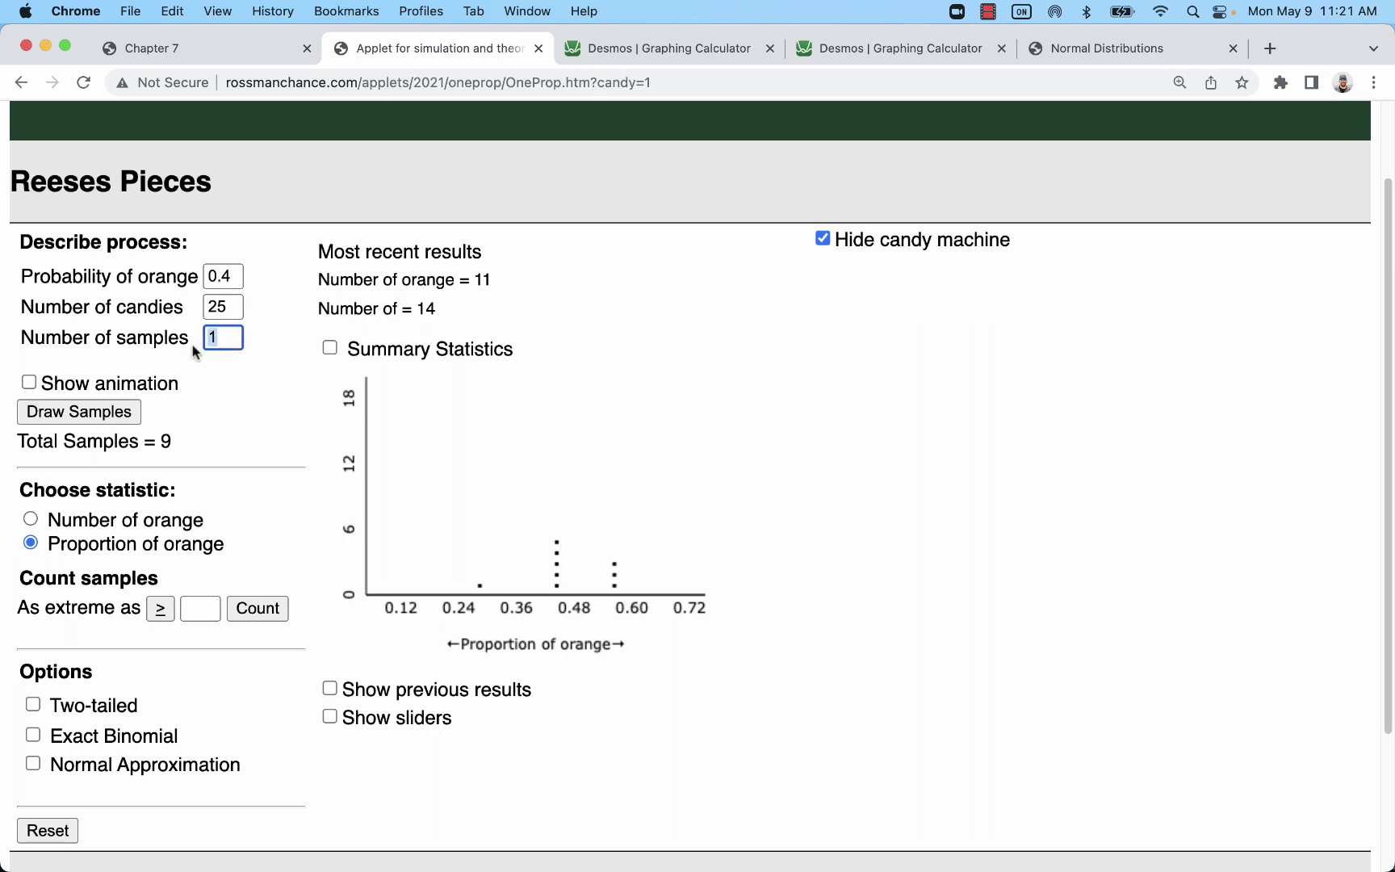
{"action": "type", "text": "10000"}
{"action": "left_click", "coordinate": [88, 404]}
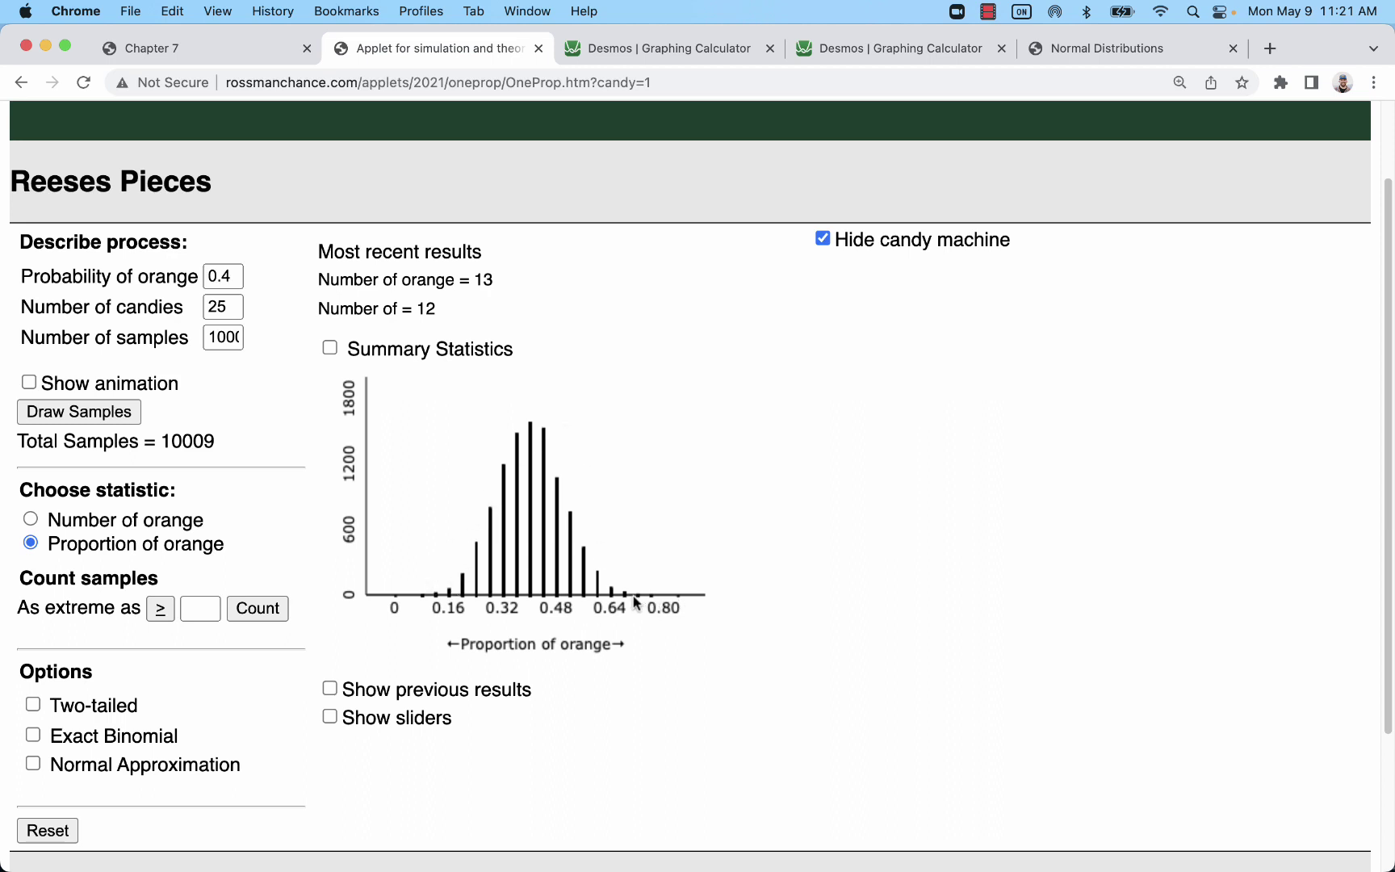
{"action": "scroll", "coordinate": [588, 445], "scroll_direction": "down", "scroll_amount": 1}
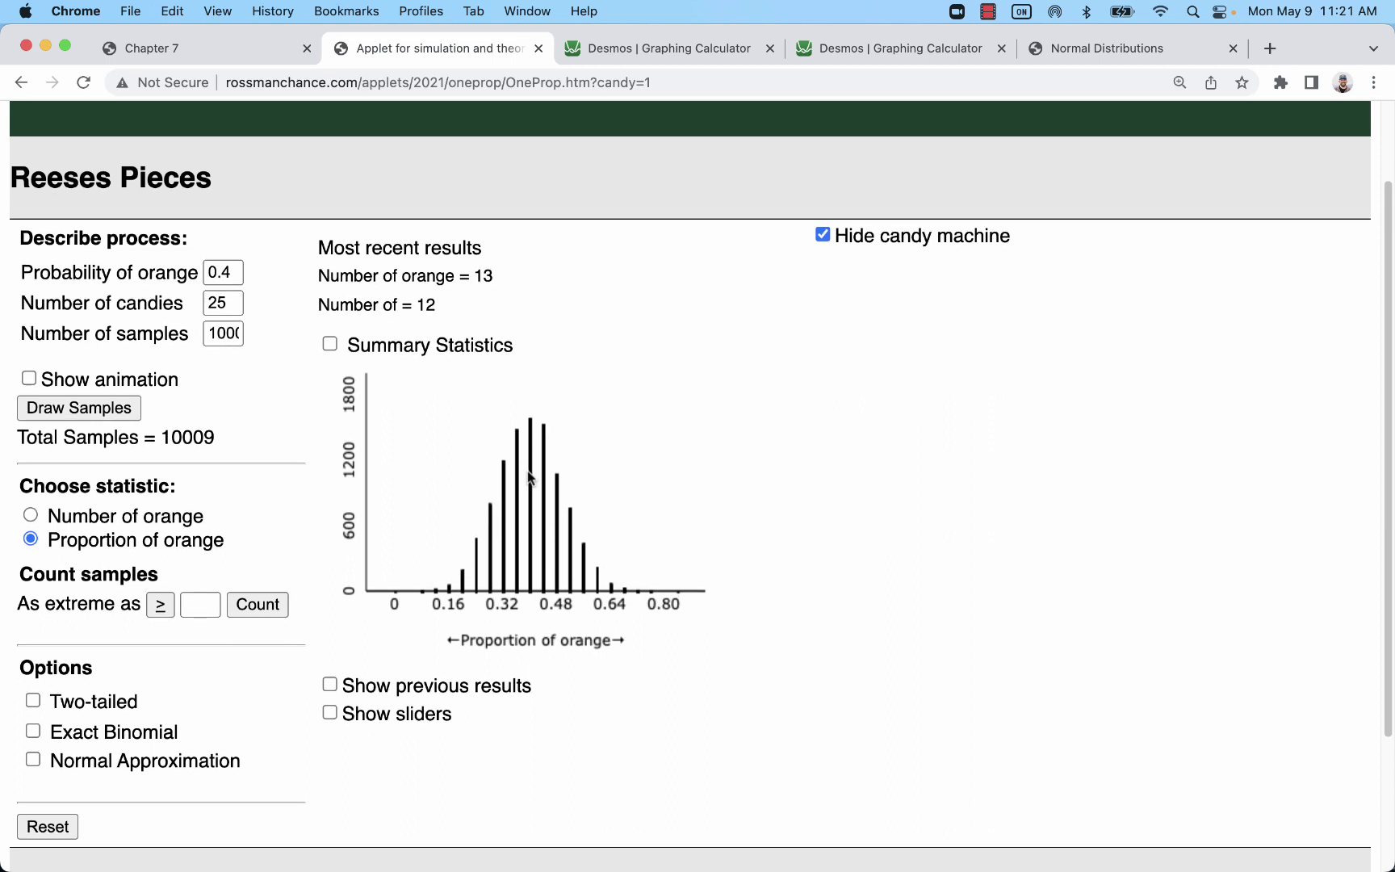
- Review the Chapter 7 mean and standard-error formulas for p̂, then go back to the applet
{"action": "scroll", "coordinate": [592, 501], "scroll_direction": "down", "scroll_amount": 1}
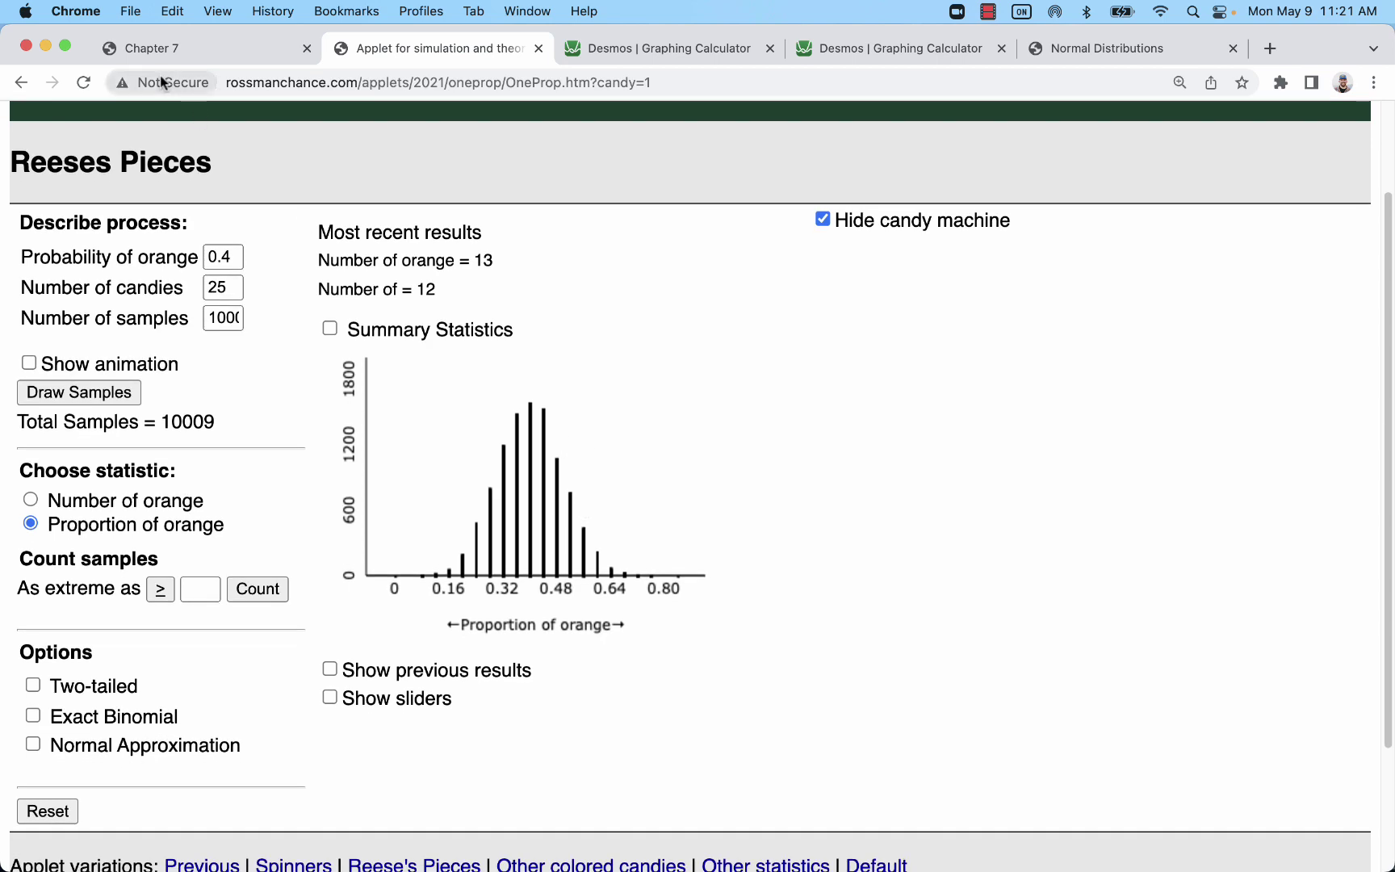
{"action": "left_click", "coordinate": [174, 46]}
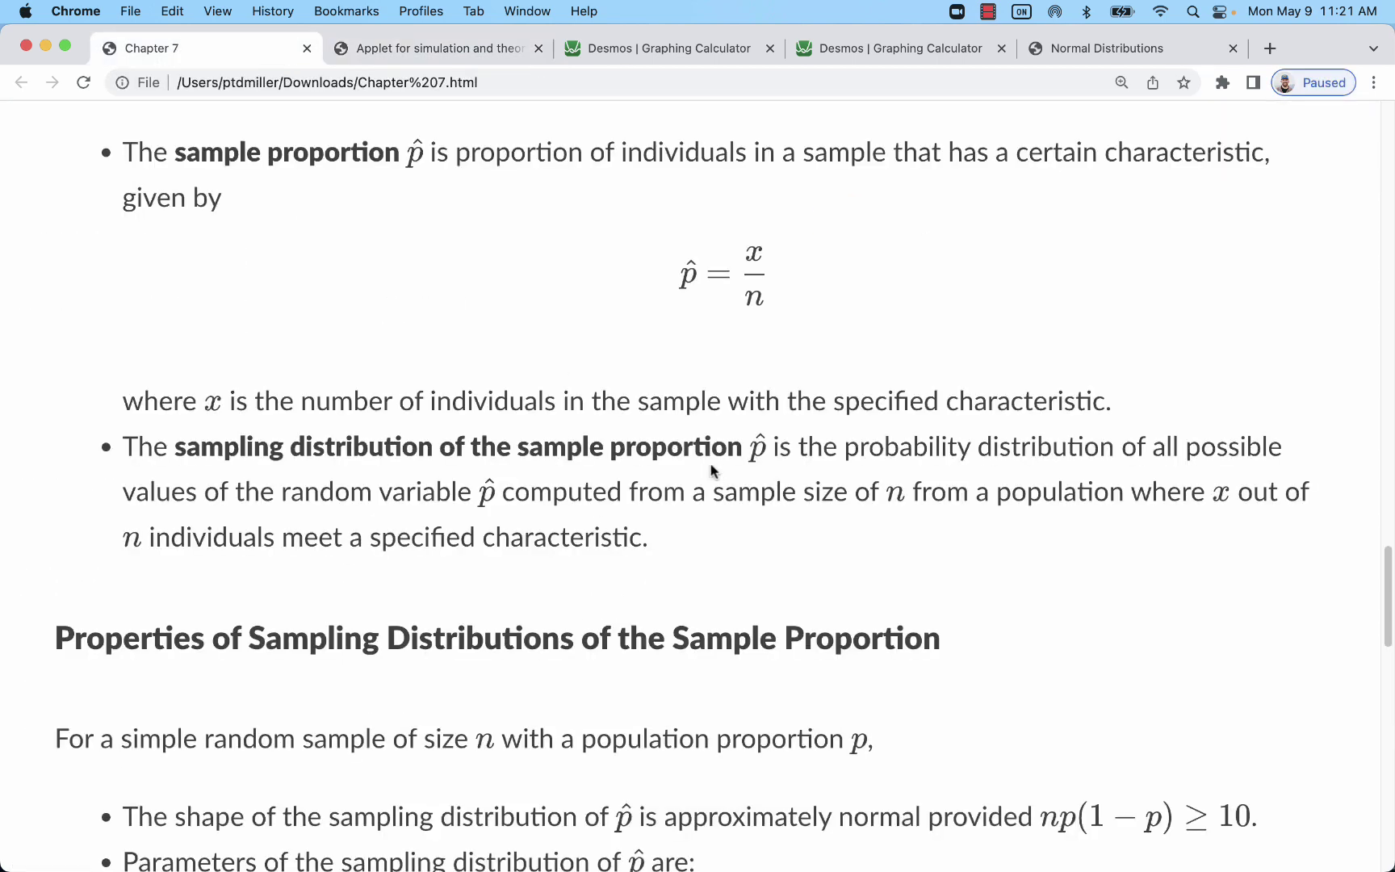
{"action": "scroll", "coordinate": [697, 472], "scroll_direction": "down", "scroll_amount": 5}
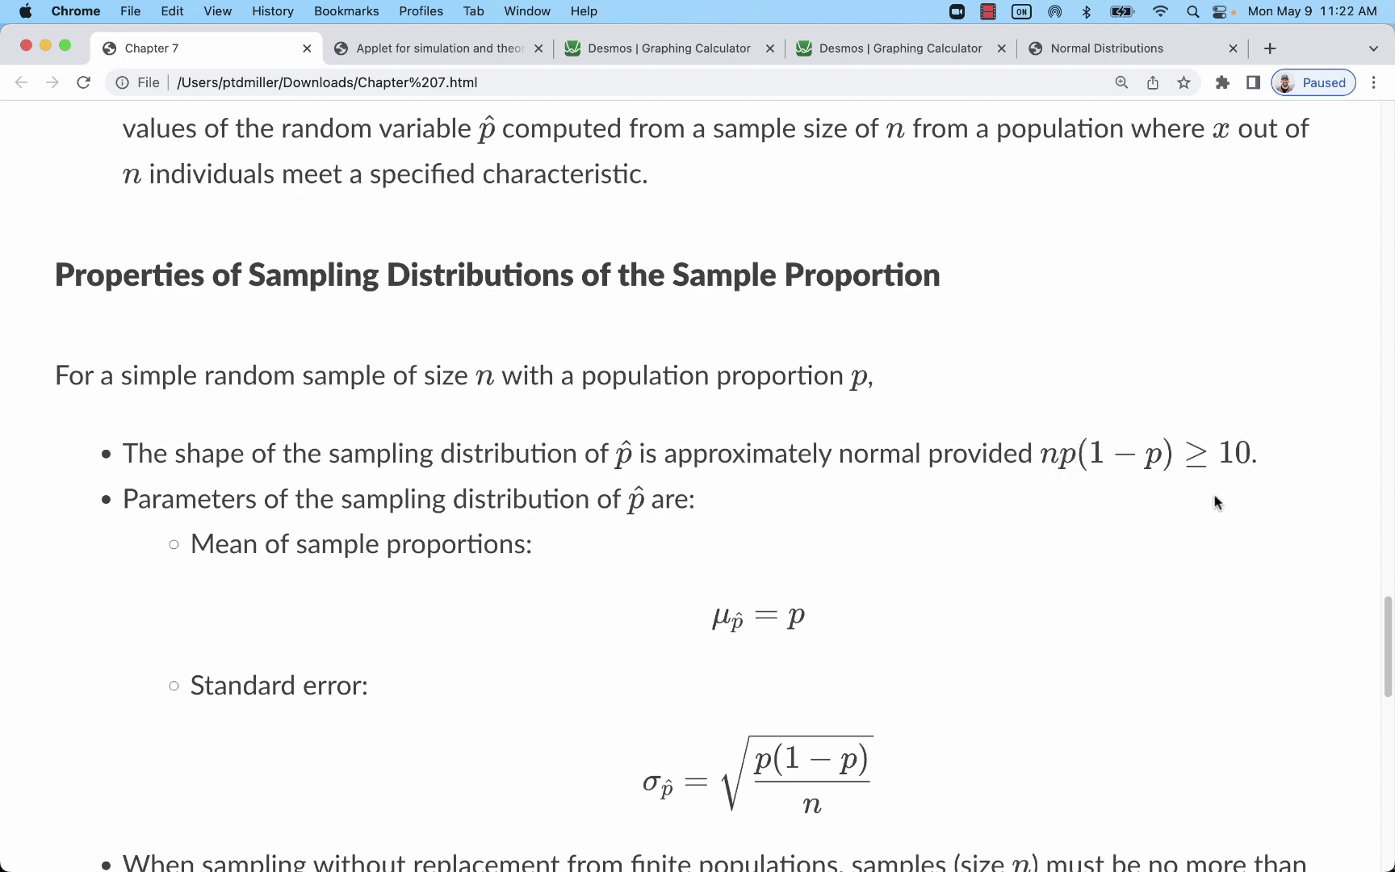
{"action": "left_click", "coordinate": [381, 42]}
- Change the number of candies from 25 to 40, dismissing the enter-a-number warning
{"action": "left_click", "coordinate": [233, 287]}
{"action": "double_click", "coordinate": [233, 287]}
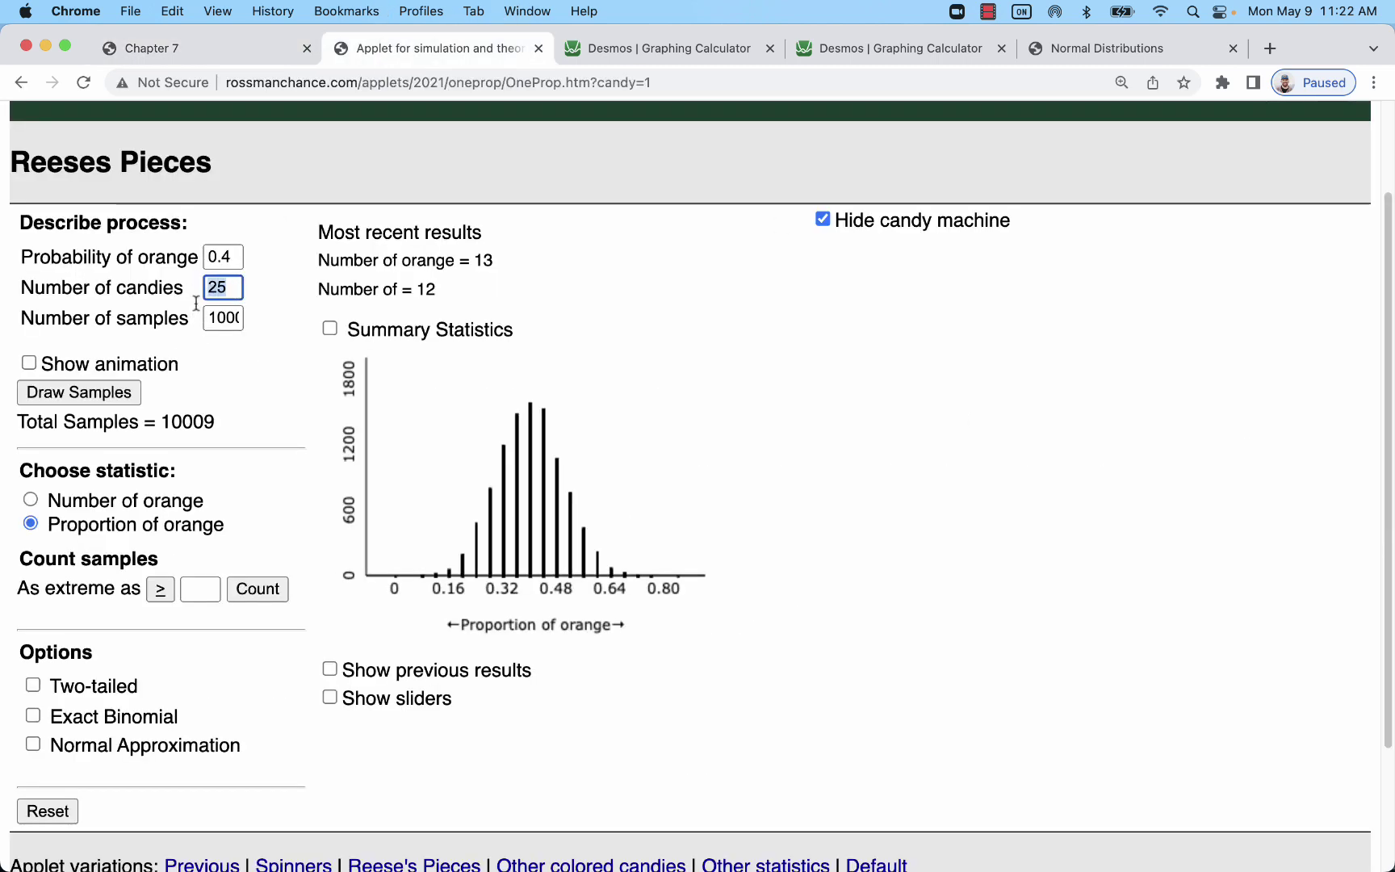
{"action": "key", "text": "BackSpace"}
{"action": "left_click", "coordinate": [40, 807]}
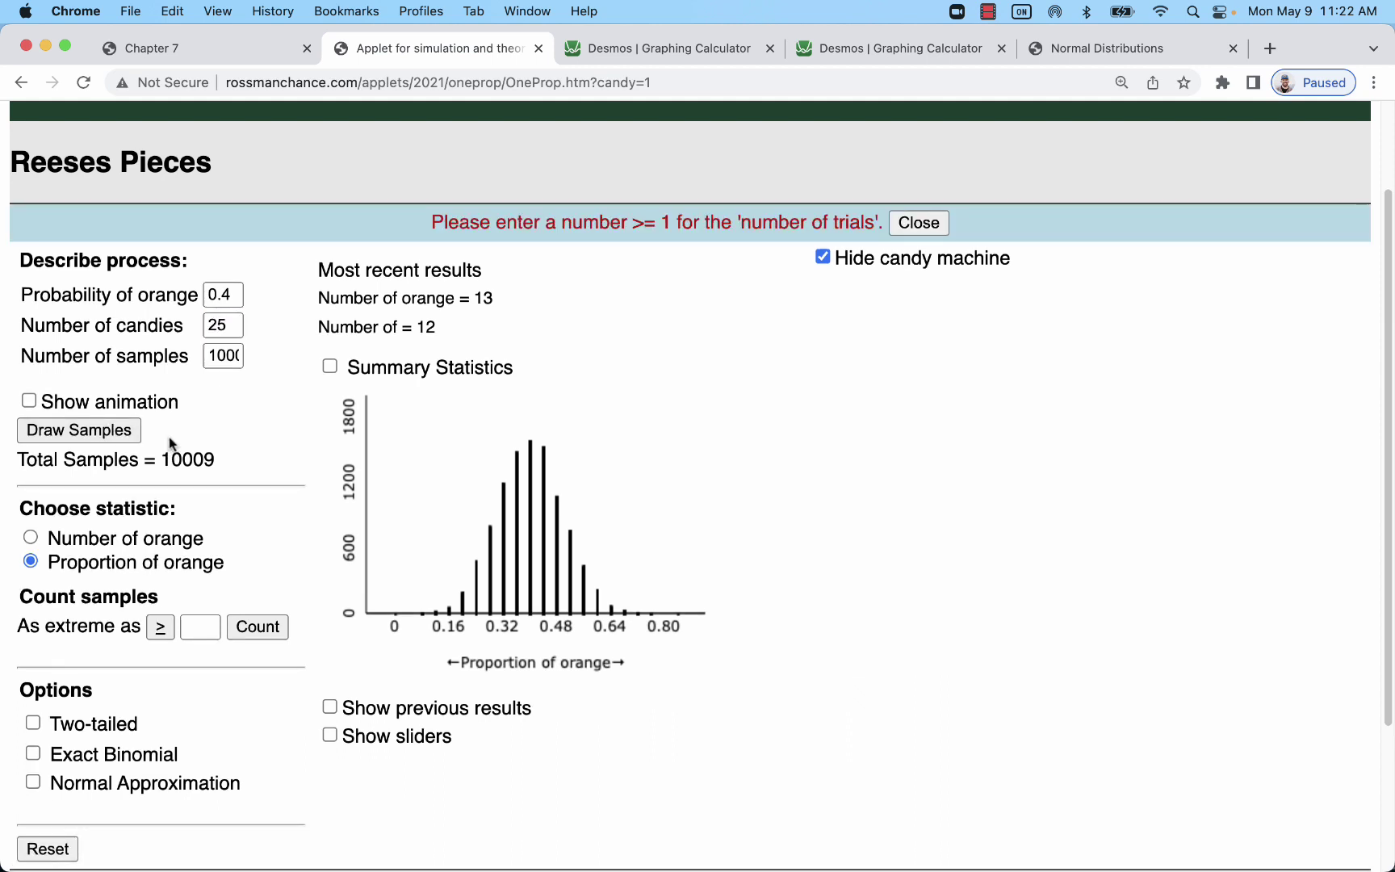
{"action": "left_click", "coordinate": [220, 325]}
{"action": "left_click", "coordinate": [917, 223]}
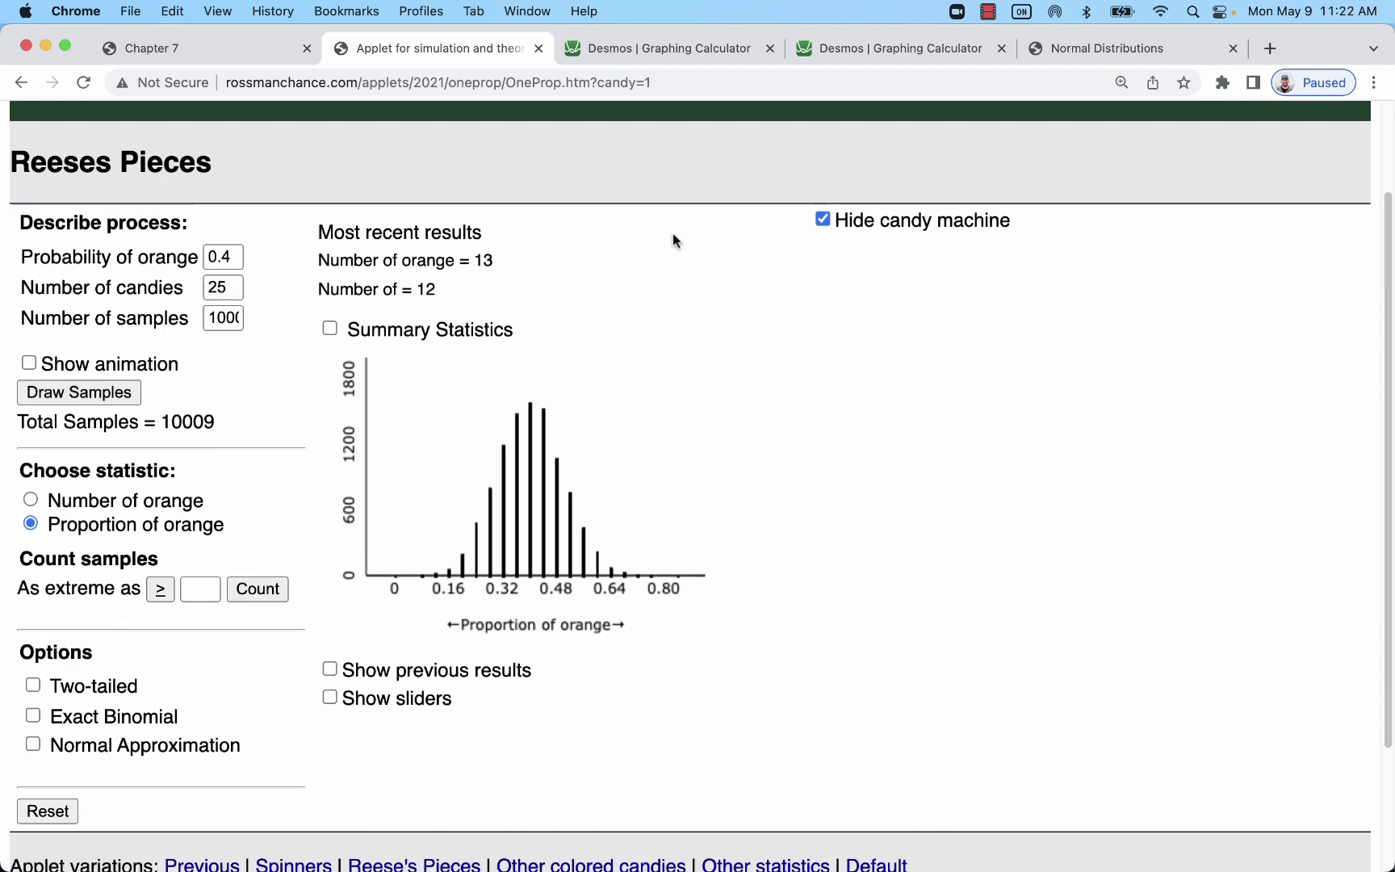
{"action": "double_click", "coordinate": [219, 287]}
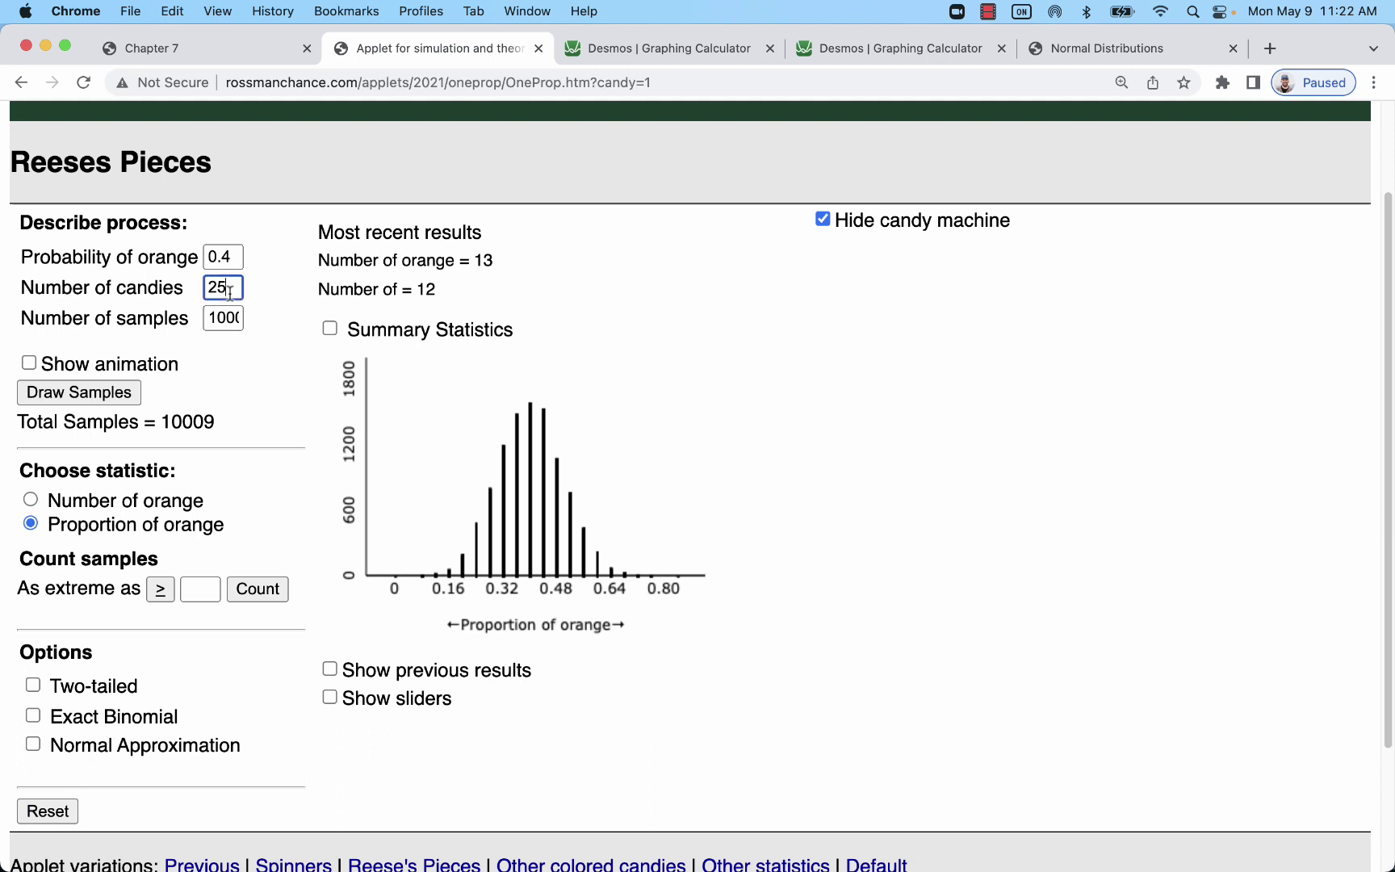
{"action": "type", "text": "40"}
- Reset and draw fresh 40-candy samples, showing summary statistics: mean 0.401, SD 0.077
{"action": "left_click", "coordinate": [36, 821]}
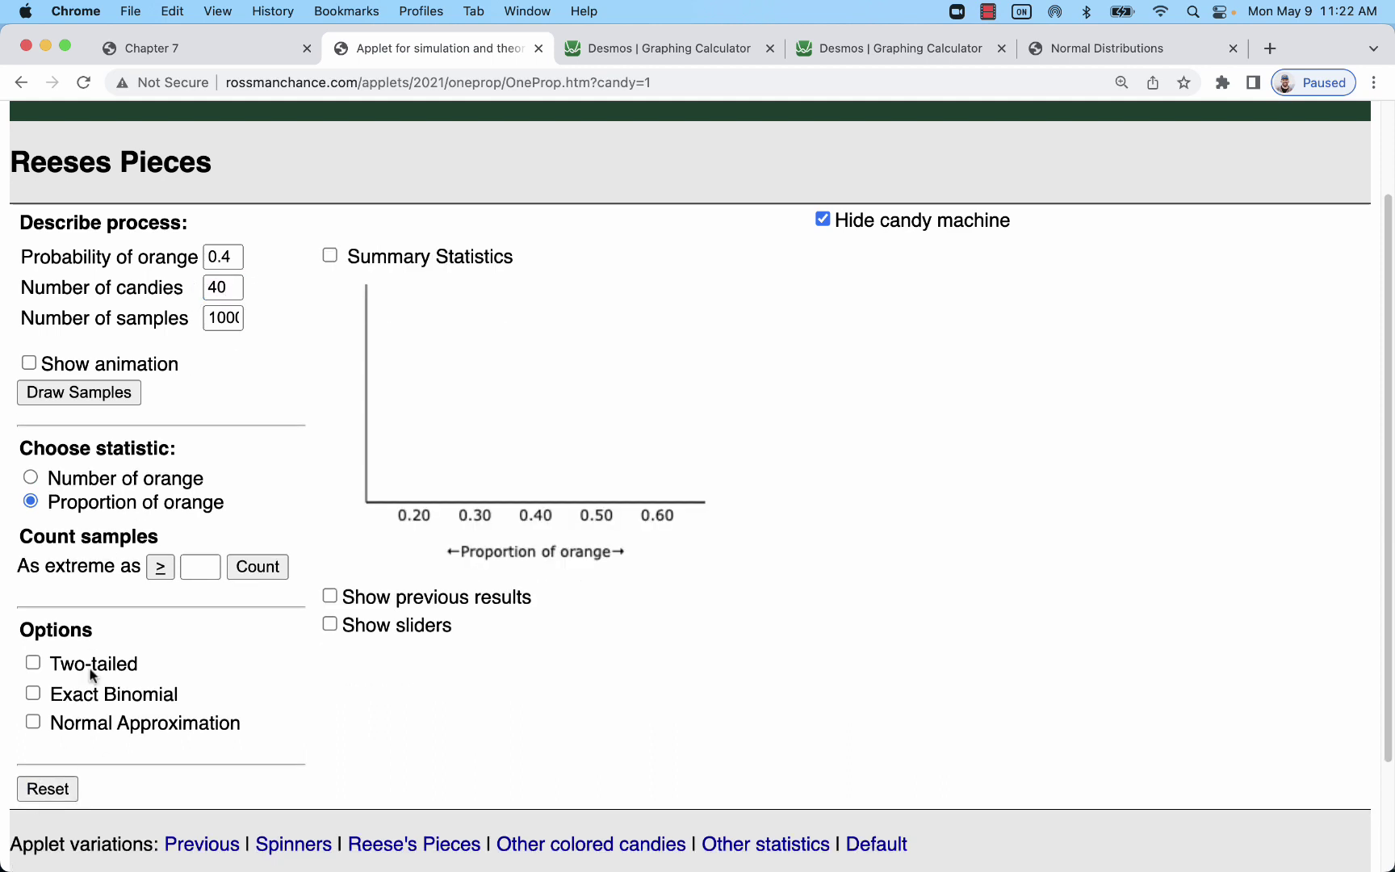
{"action": "left_click", "coordinate": [111, 395]}
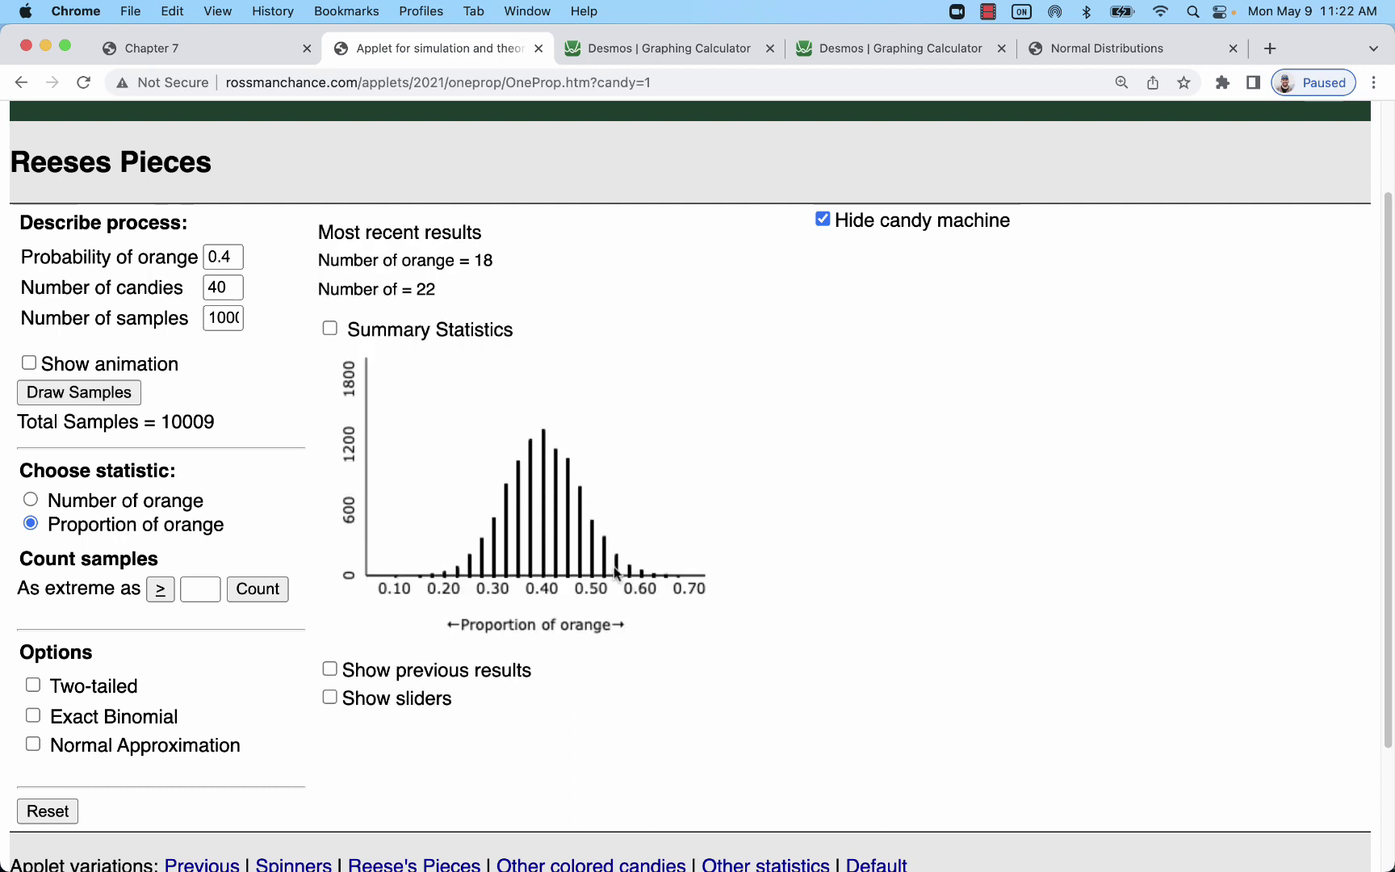
{"action": "left_click", "coordinate": [327, 328]}
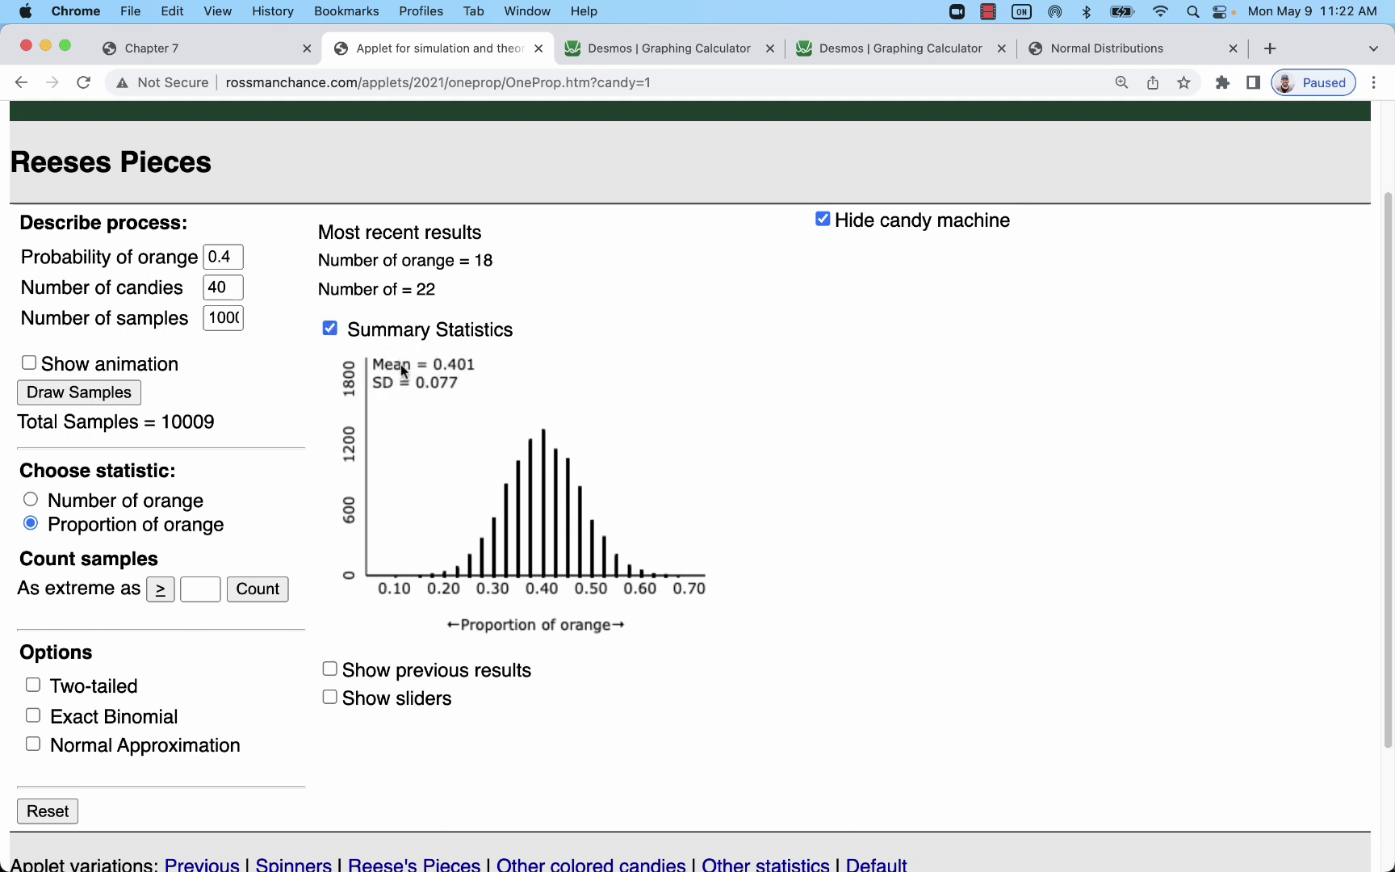
{"action": "double_click", "coordinate": [233, 255]}
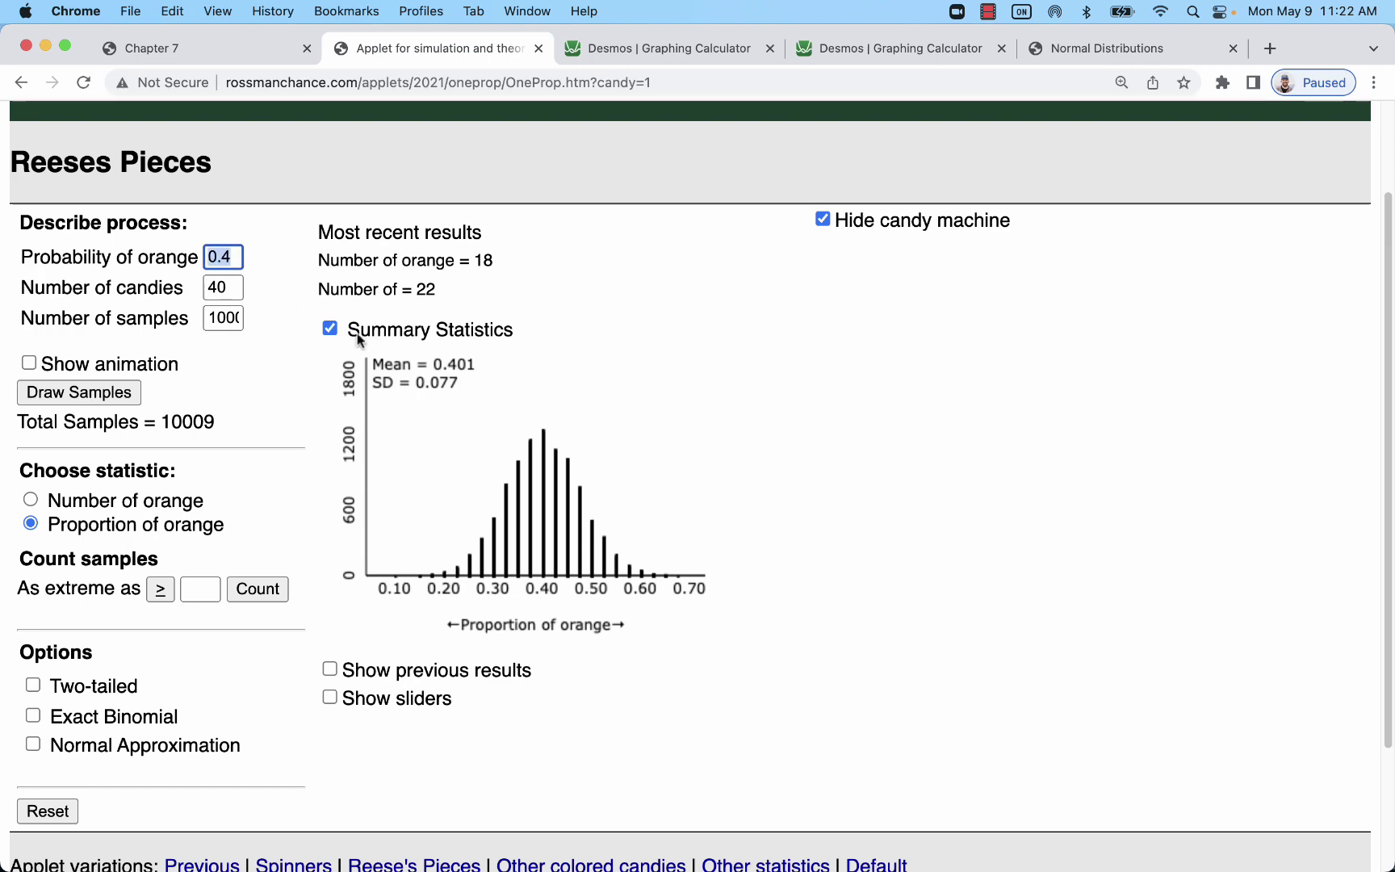
{"action": "left_click", "coordinate": [387, 386]}
- Highlight the 'Standard error:' label and 'Sampling Distributions' in the Chapter 7 heading
{"action": "left_click", "coordinate": [219, 50]}
{"action": "scroll", "coordinate": [775, 702], "scroll_direction": "down", "scroll_amount": 3}
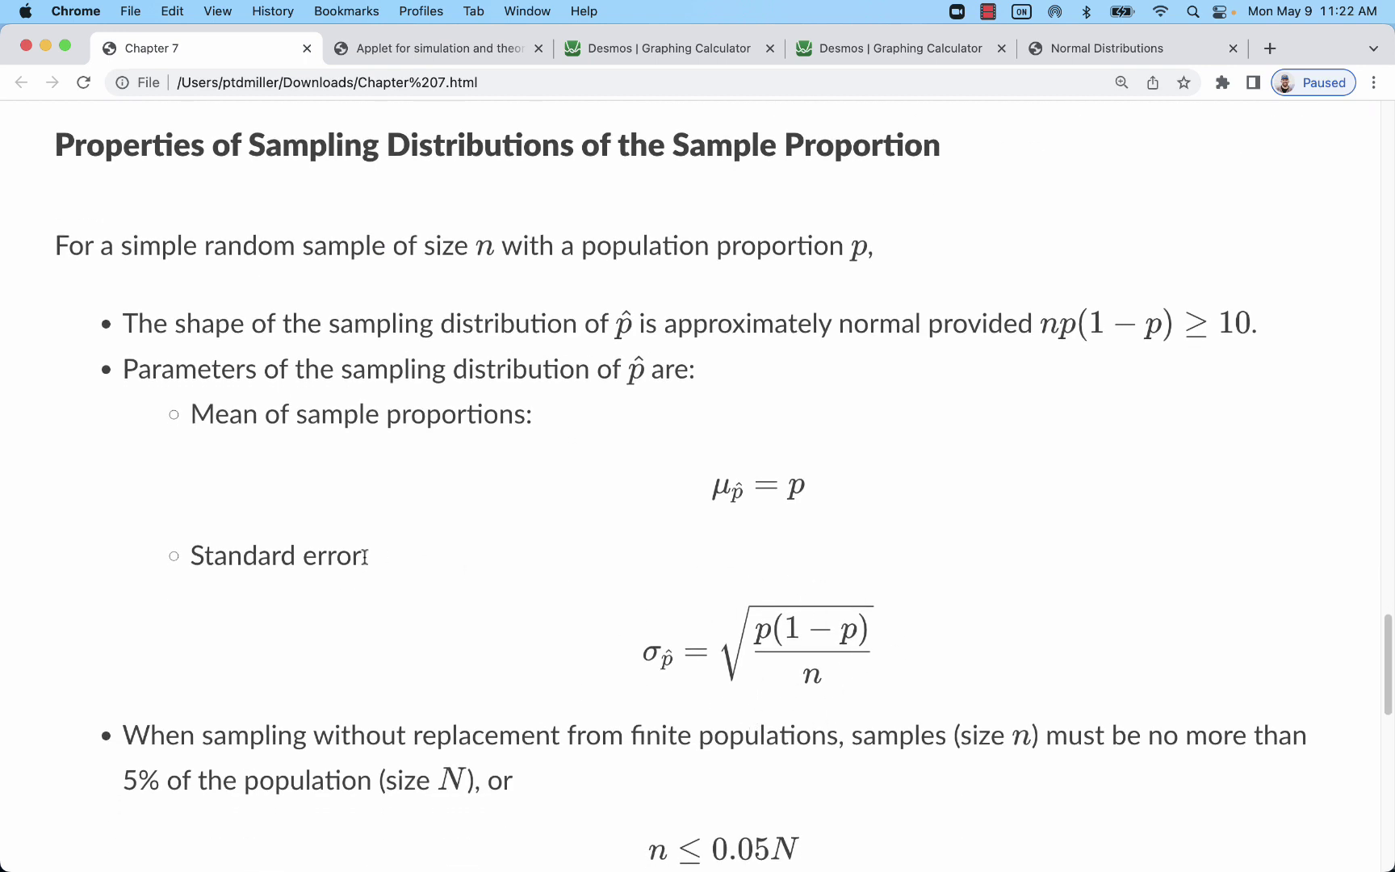
{"action": "left_click_drag", "start_coordinate": [188, 557], "coordinate": [379, 562]}
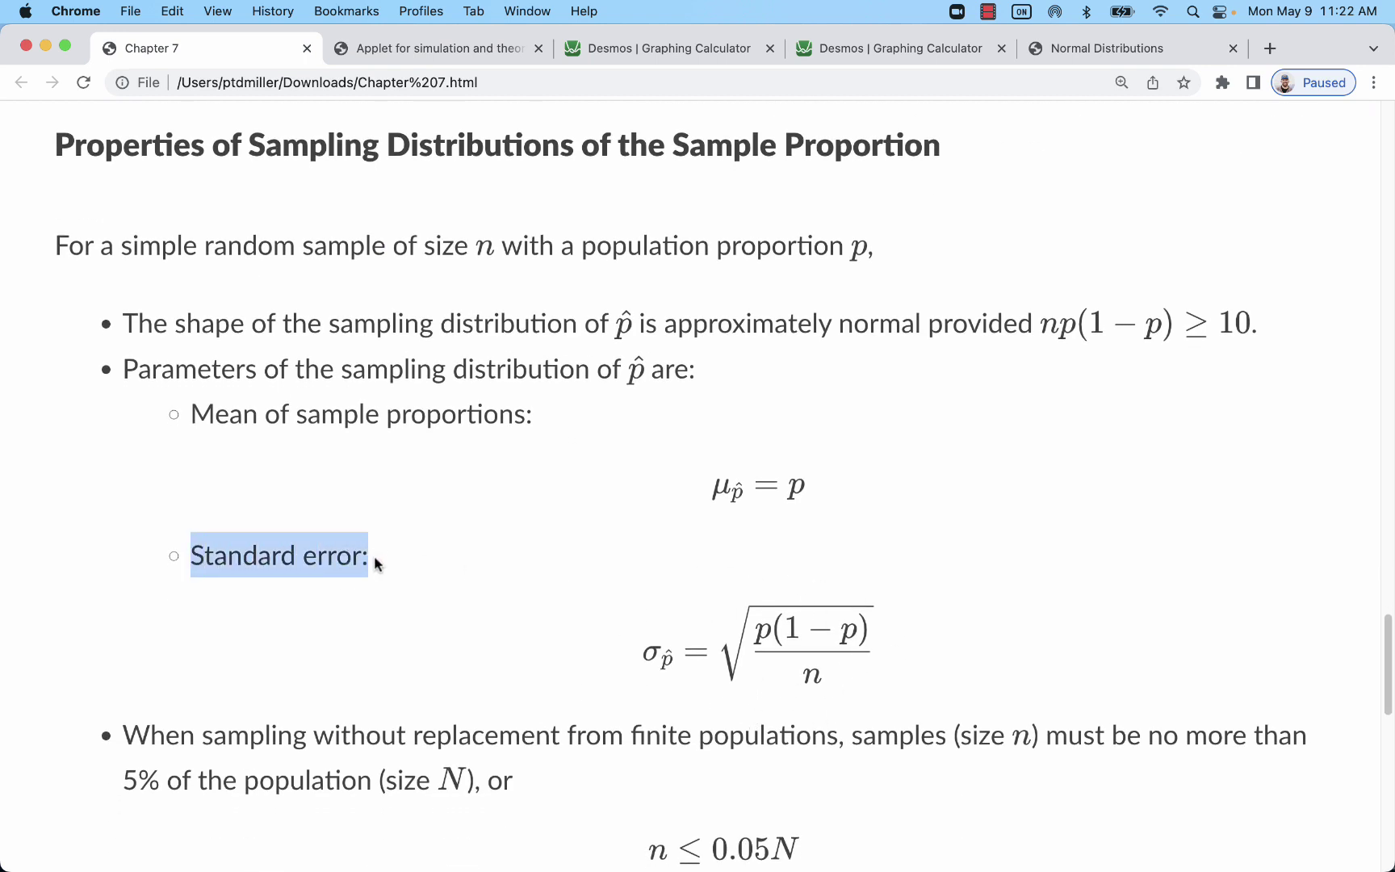
{"action": "left_click_drag", "start_coordinate": [249, 144], "coordinate": [578, 138]}
- In the Reese's Pieces applet, highlight the sample size of 40 candies
{"action": "key", "text": "ctrl+Tab"}
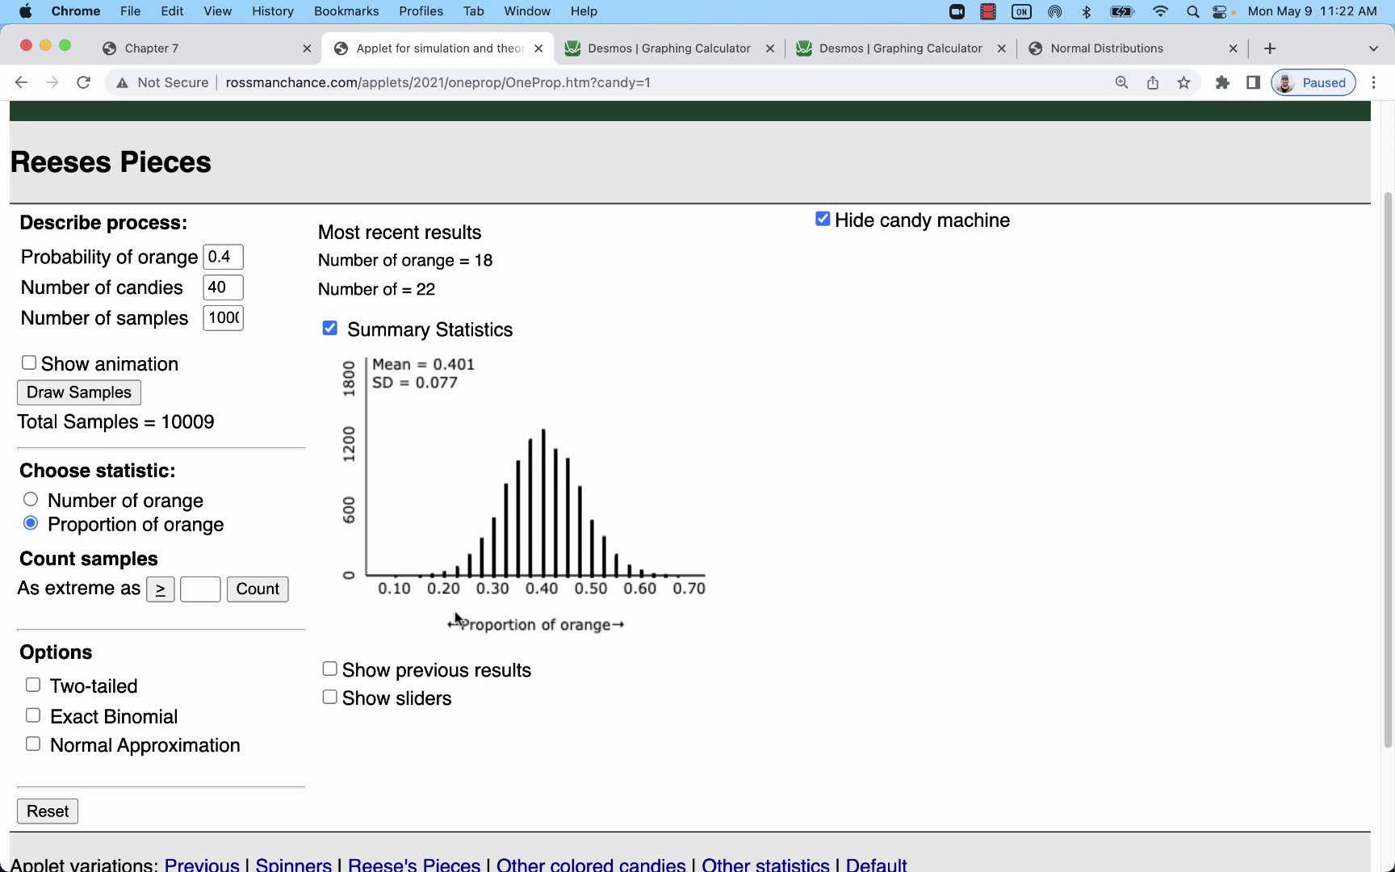
{"action": "left_click", "coordinate": [232, 284]}
{"action": "double_click", "coordinate": [231, 284]}
- In the Chapter 7 notes, highlight p in the mean formula for p̂
{"action": "left_click", "coordinate": [186, 50]}
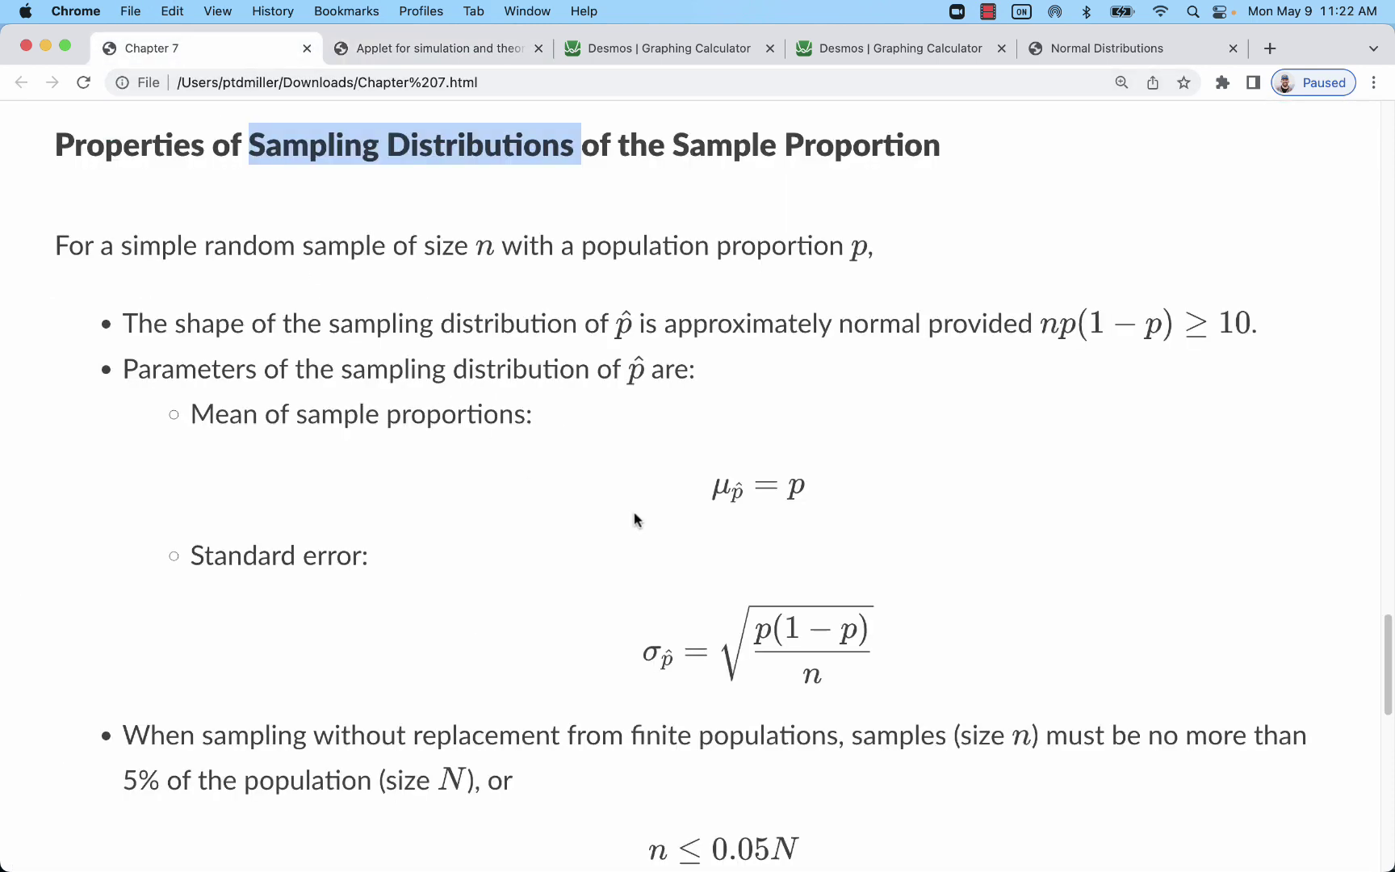
{"action": "double_click", "coordinate": [803, 488]}
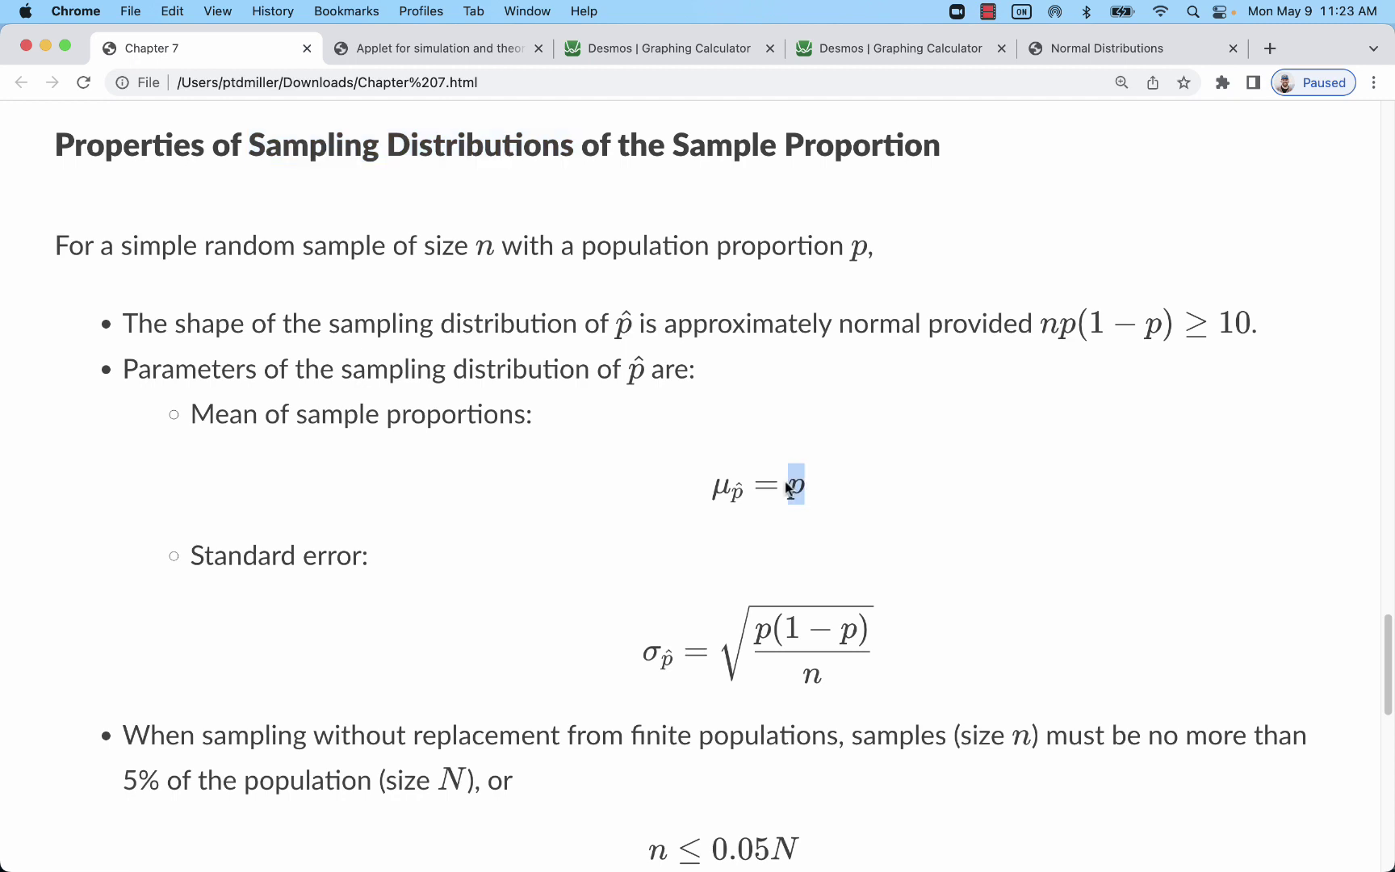
{"action": "left_click", "coordinate": [729, 655]}
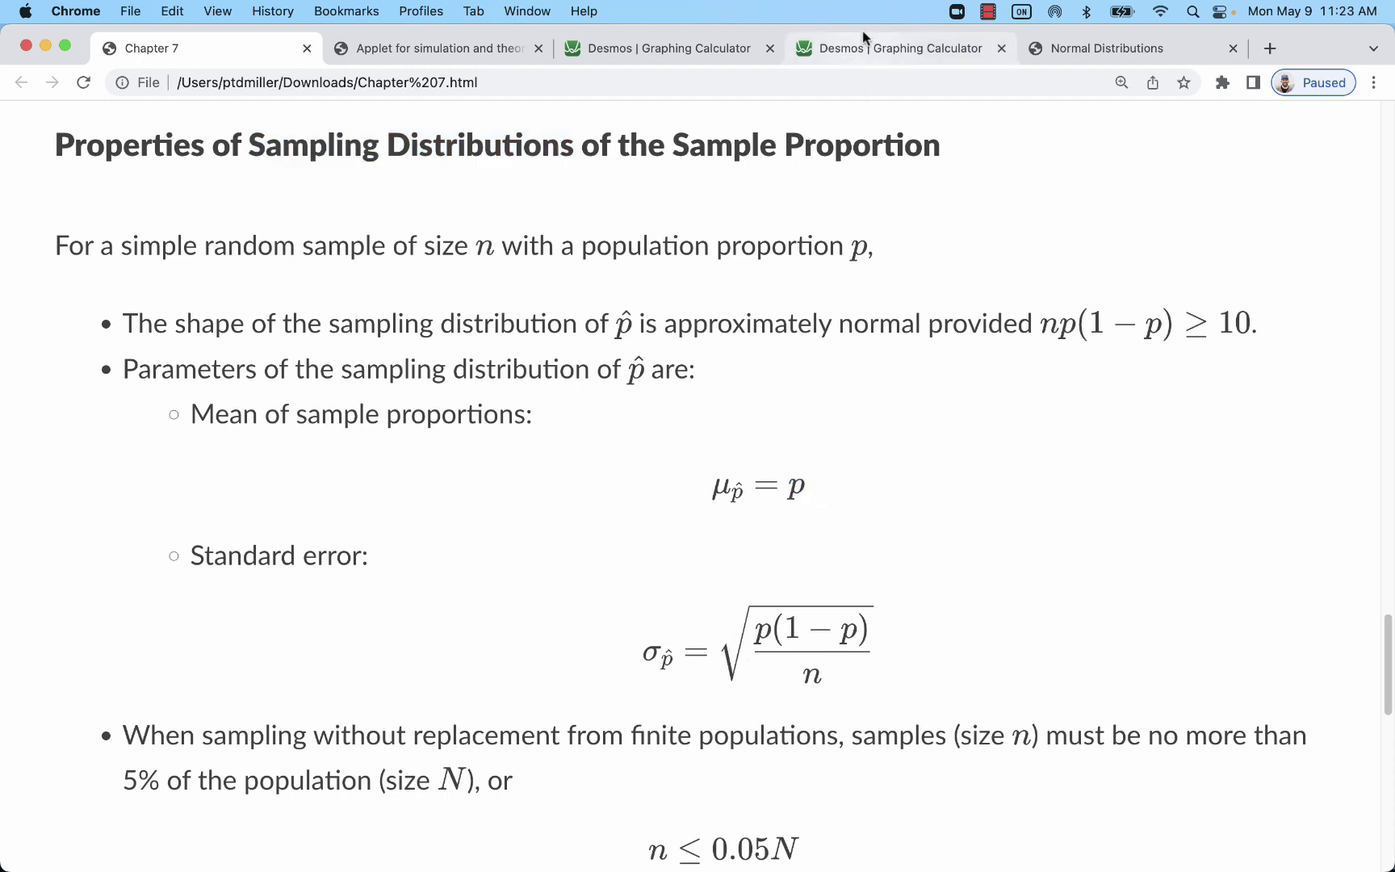
{"action": "left_click", "coordinate": [871, 50]}
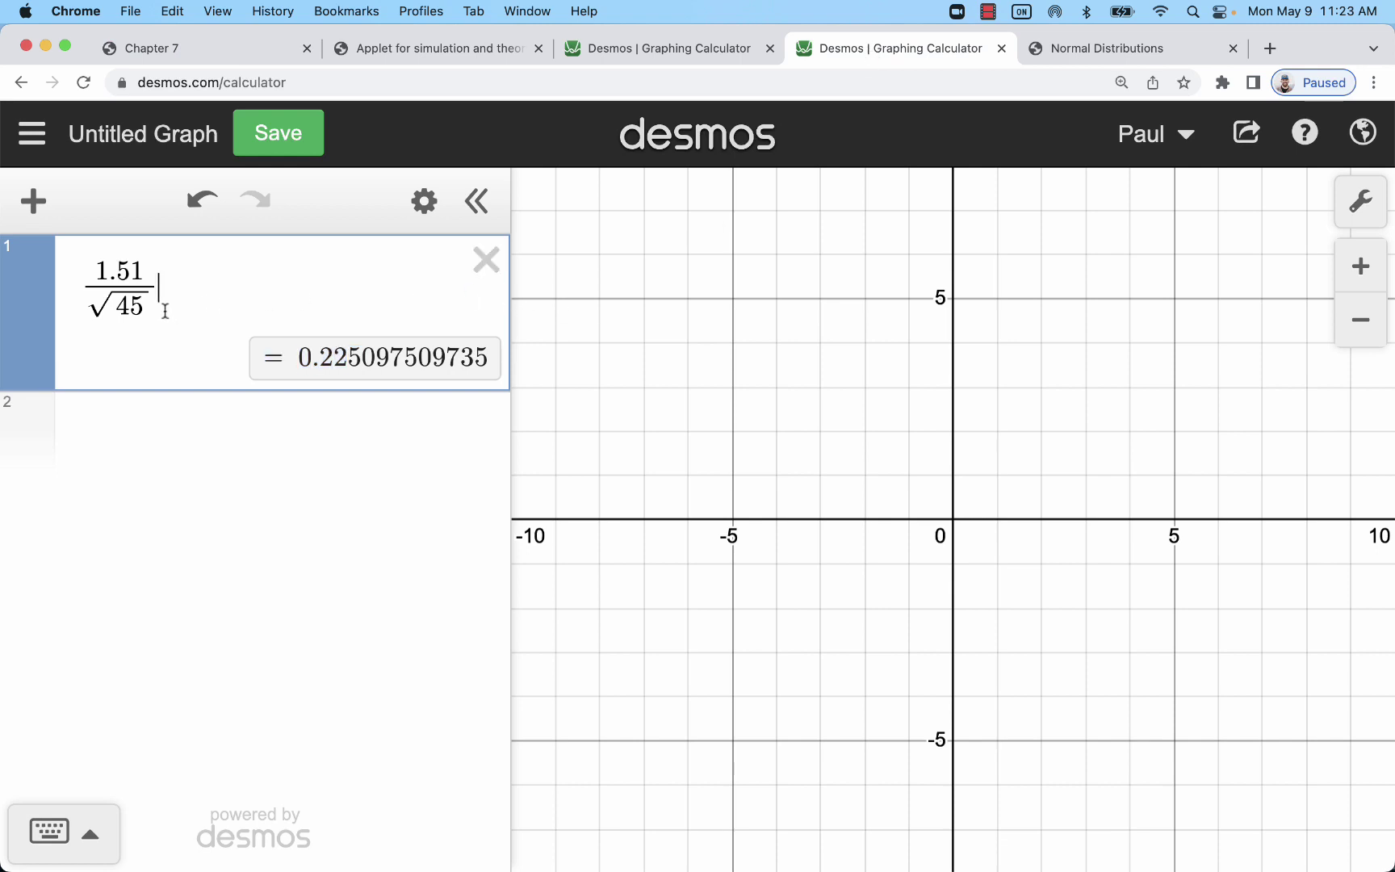
- Replace 1.51/√45 with the square root of 0.4·0.6 over an empty denominator
{"action": "left_click_drag", "start_coordinate": [161, 302], "coordinate": [104, 260]}
{"action": "key", "text": "BackSpace"}
{"action": "type", "text": "s"}
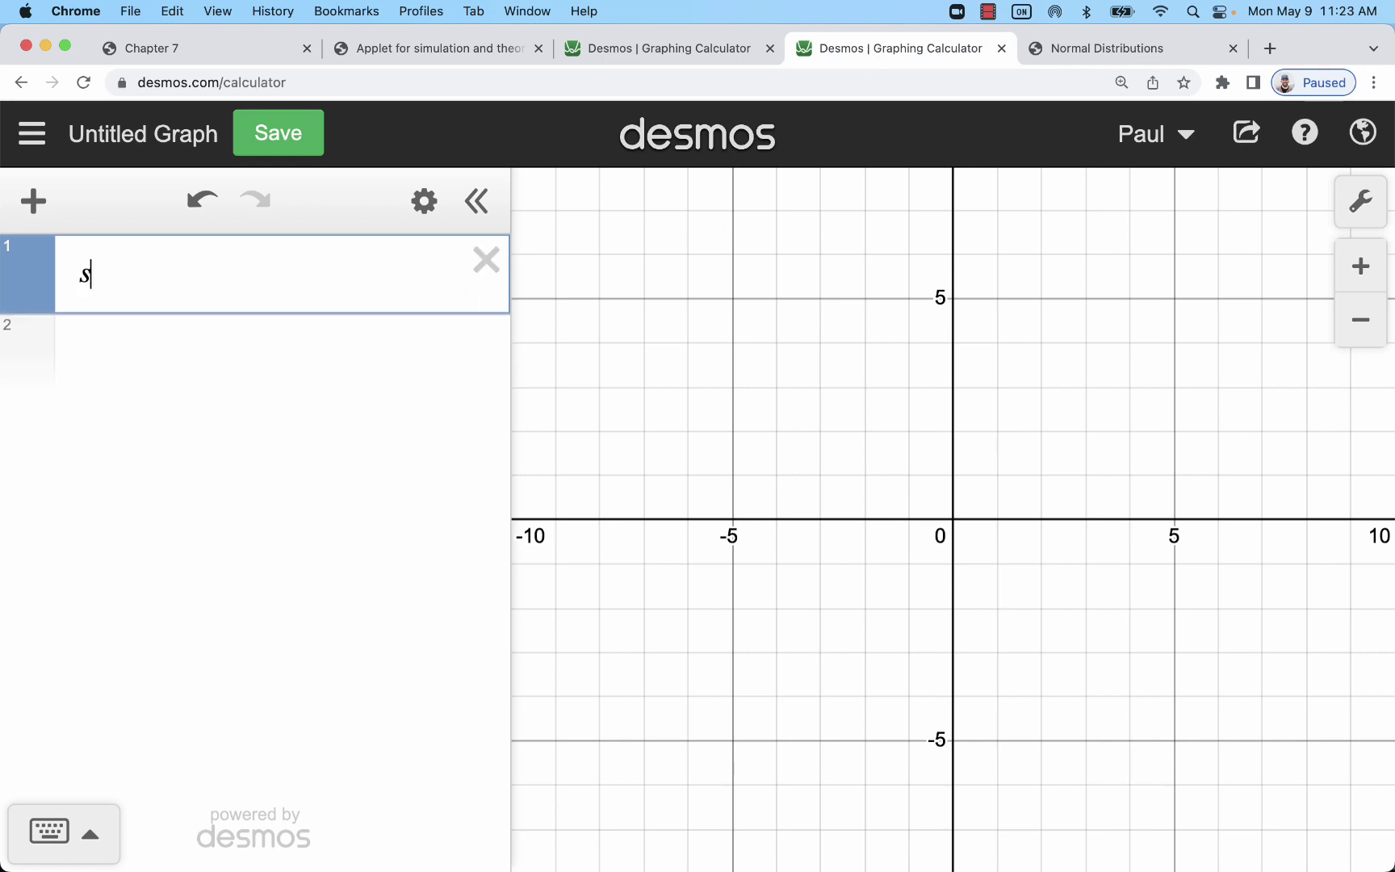
{"action": "type", "text": "qrt0"}
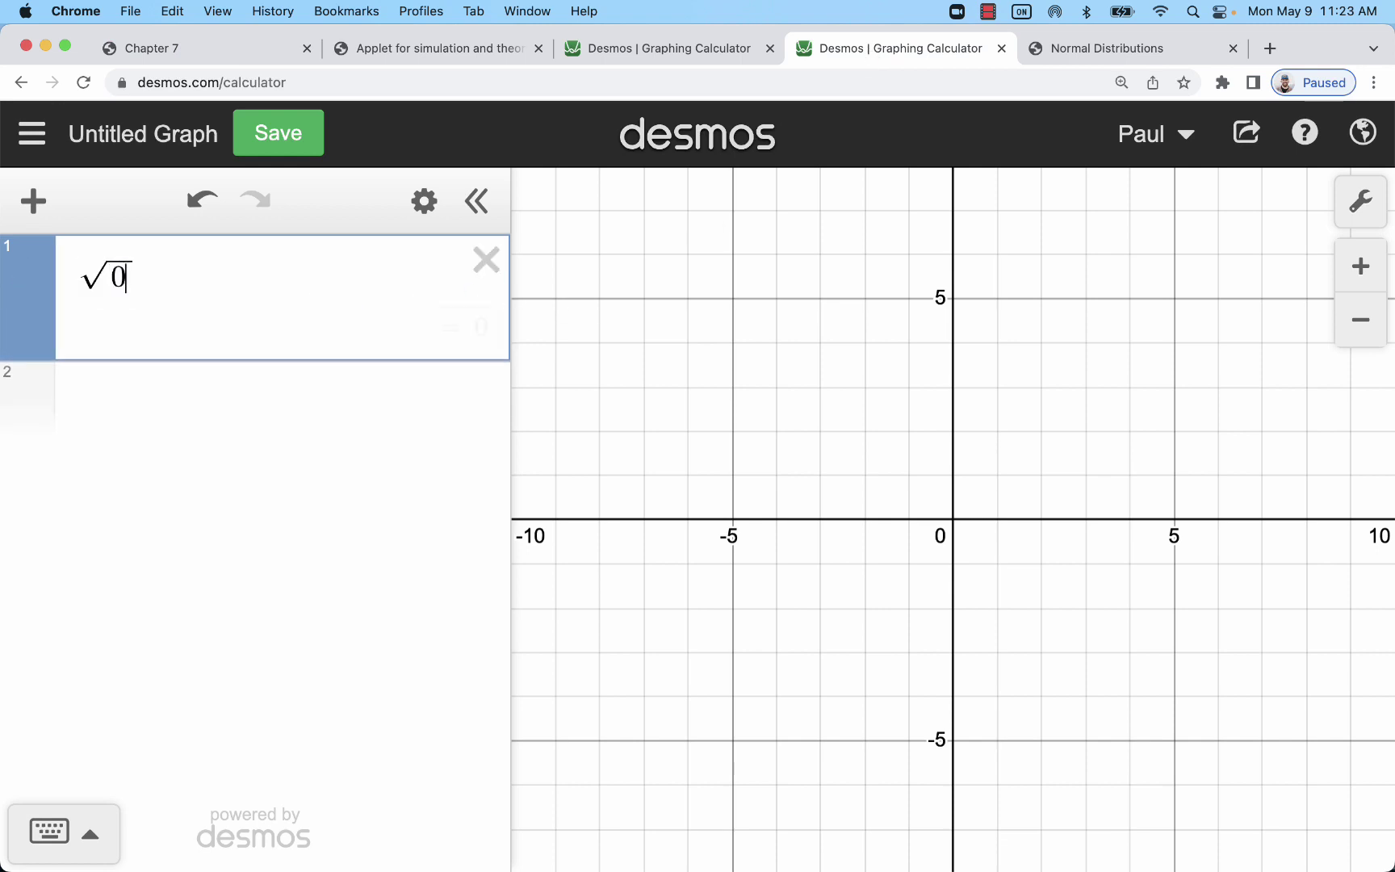
{"action": "type", "text": ".4*0.6"}
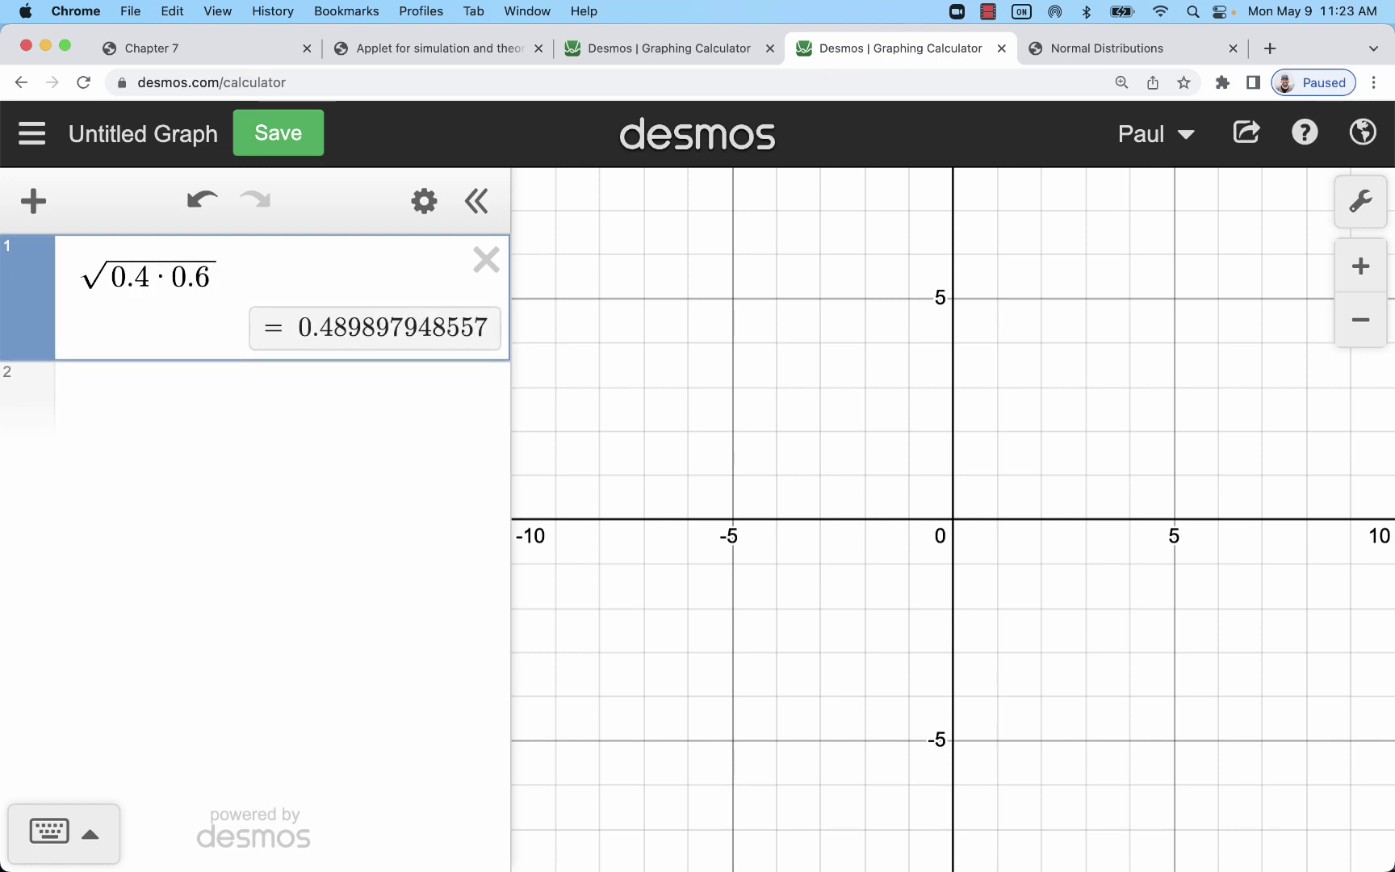
{"action": "type", "text": "/"}
{"action": "key", "text": "BackSpace"}
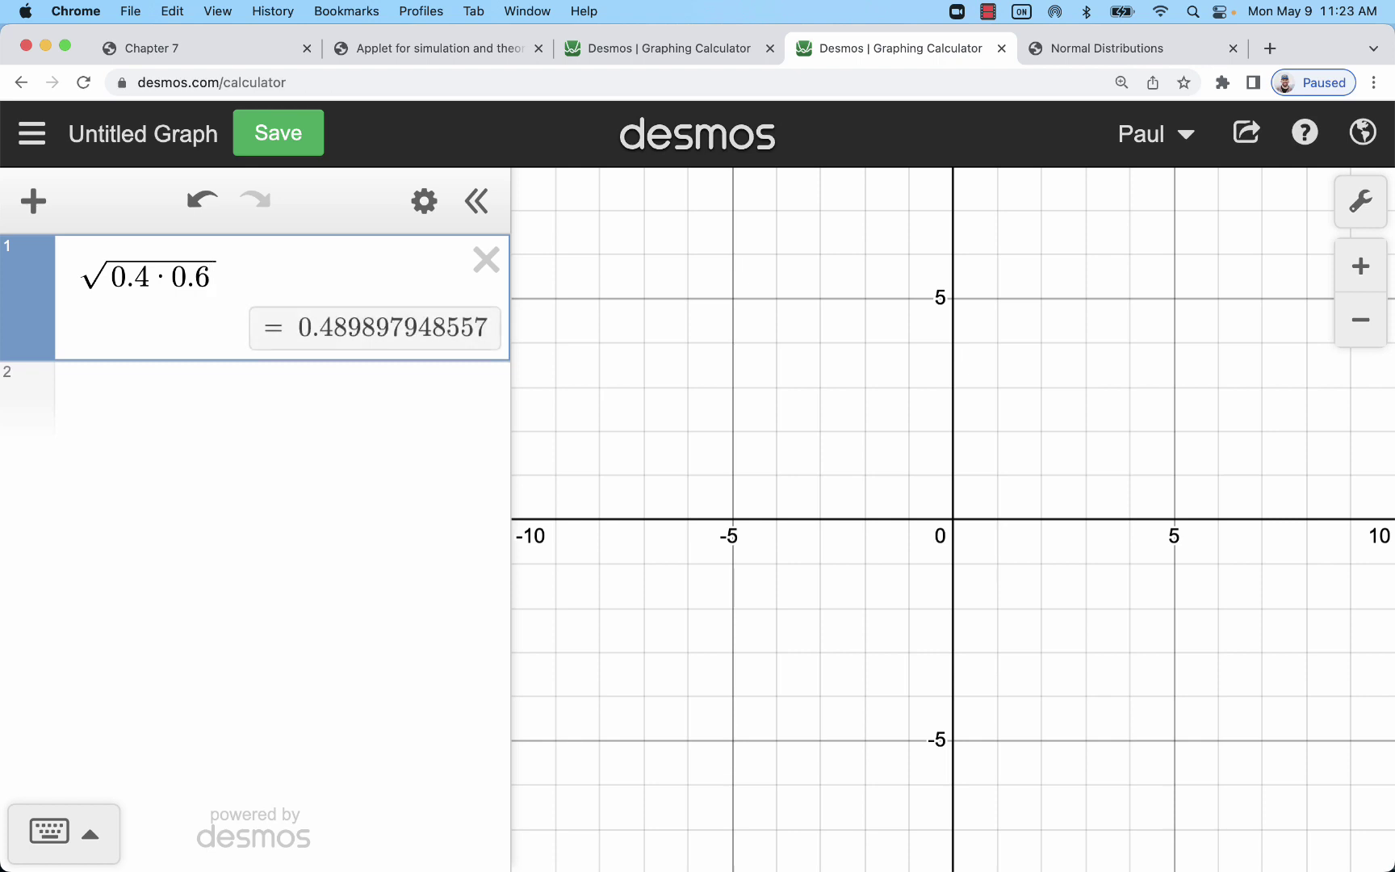
{"action": "key", "text": "shift+Left"}
{"action": "key", "text": "shift+Left"}
{"action": "key", "text": "shift+Left"}
{"action": "key", "text": "shift+Left"}
{"action": "key", "text": "shift+Left"}
{"action": "key", "text": "shift+Left"}
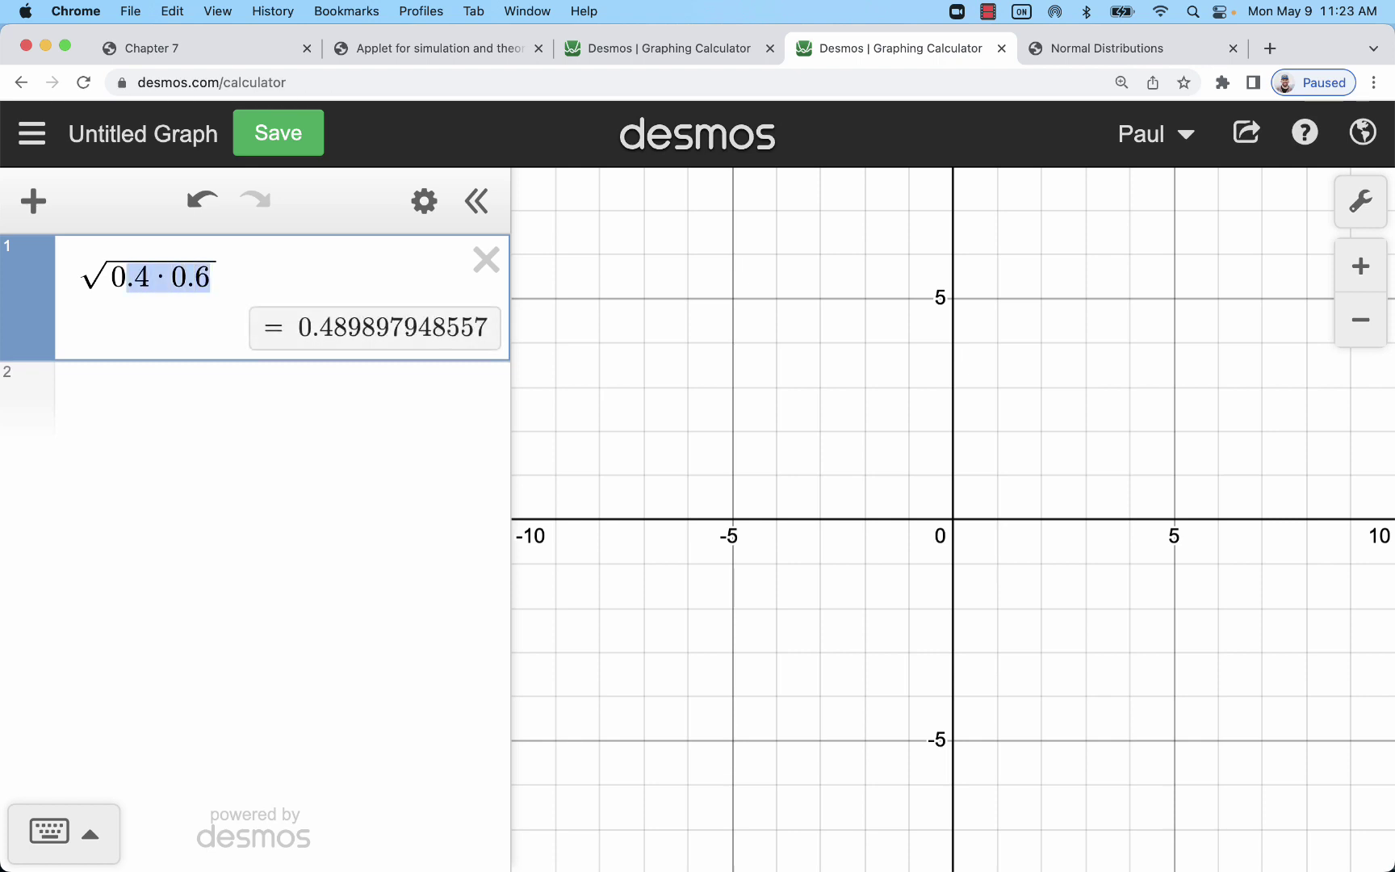
{"action": "key", "text": "shift+Left"}
{"action": "type", "text": "/"}
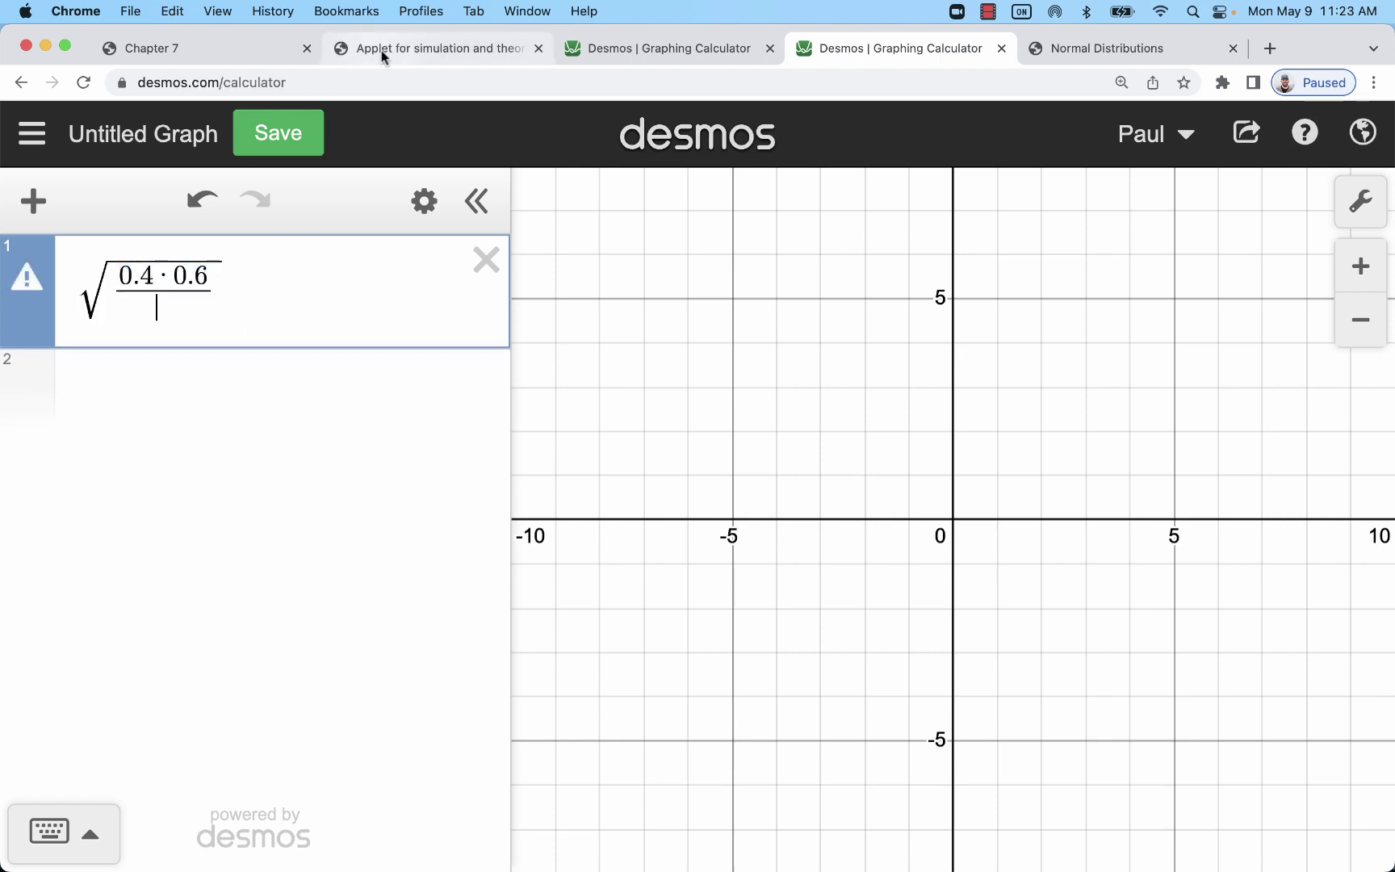
- Recheck the sample size, then enter 40 as the denominator, giving 0.0774596669241
{"action": "left_click", "coordinate": [382, 50]}
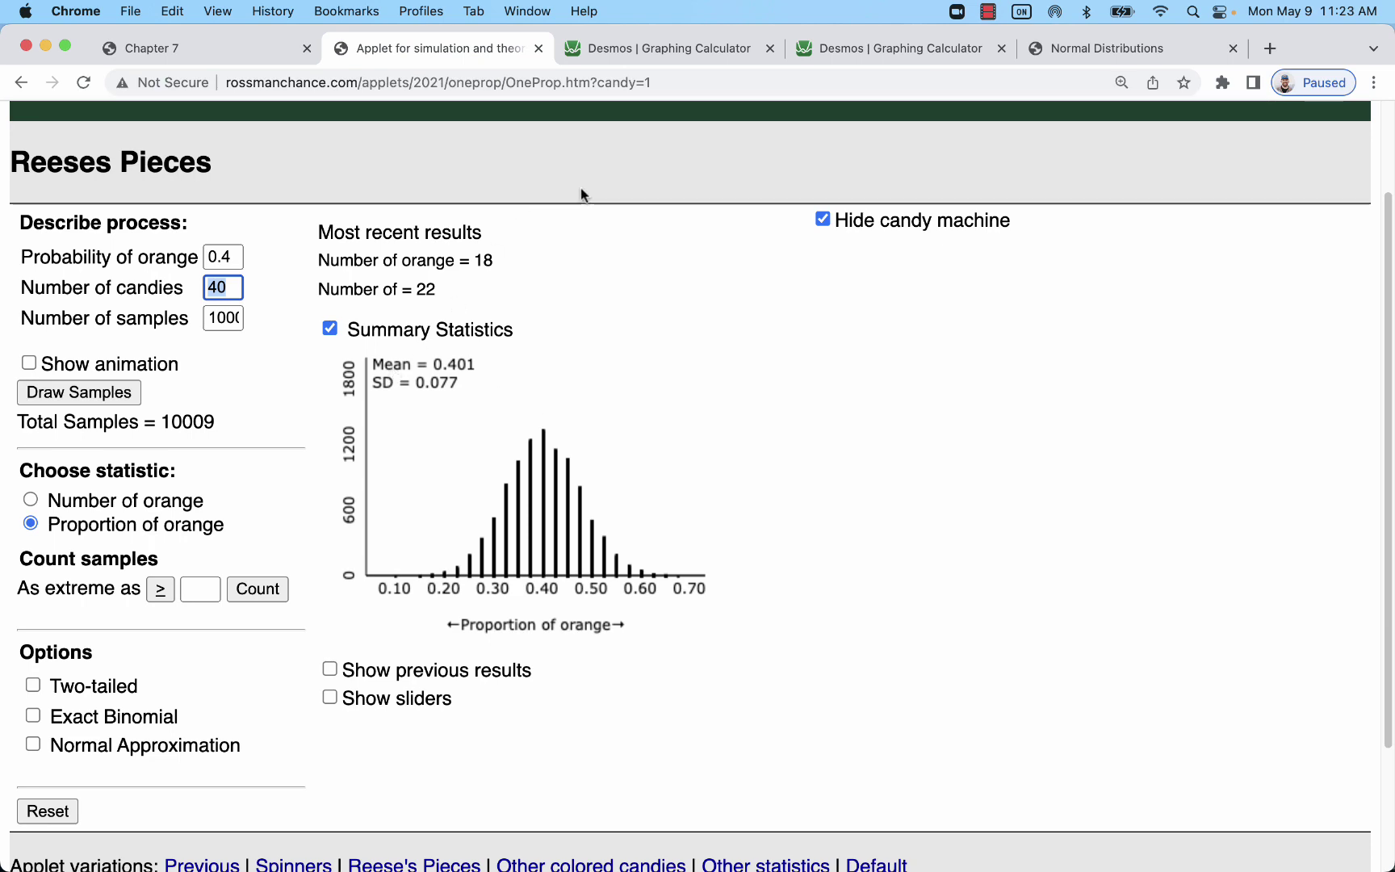
{"action": "left_click", "coordinate": [265, 51]}
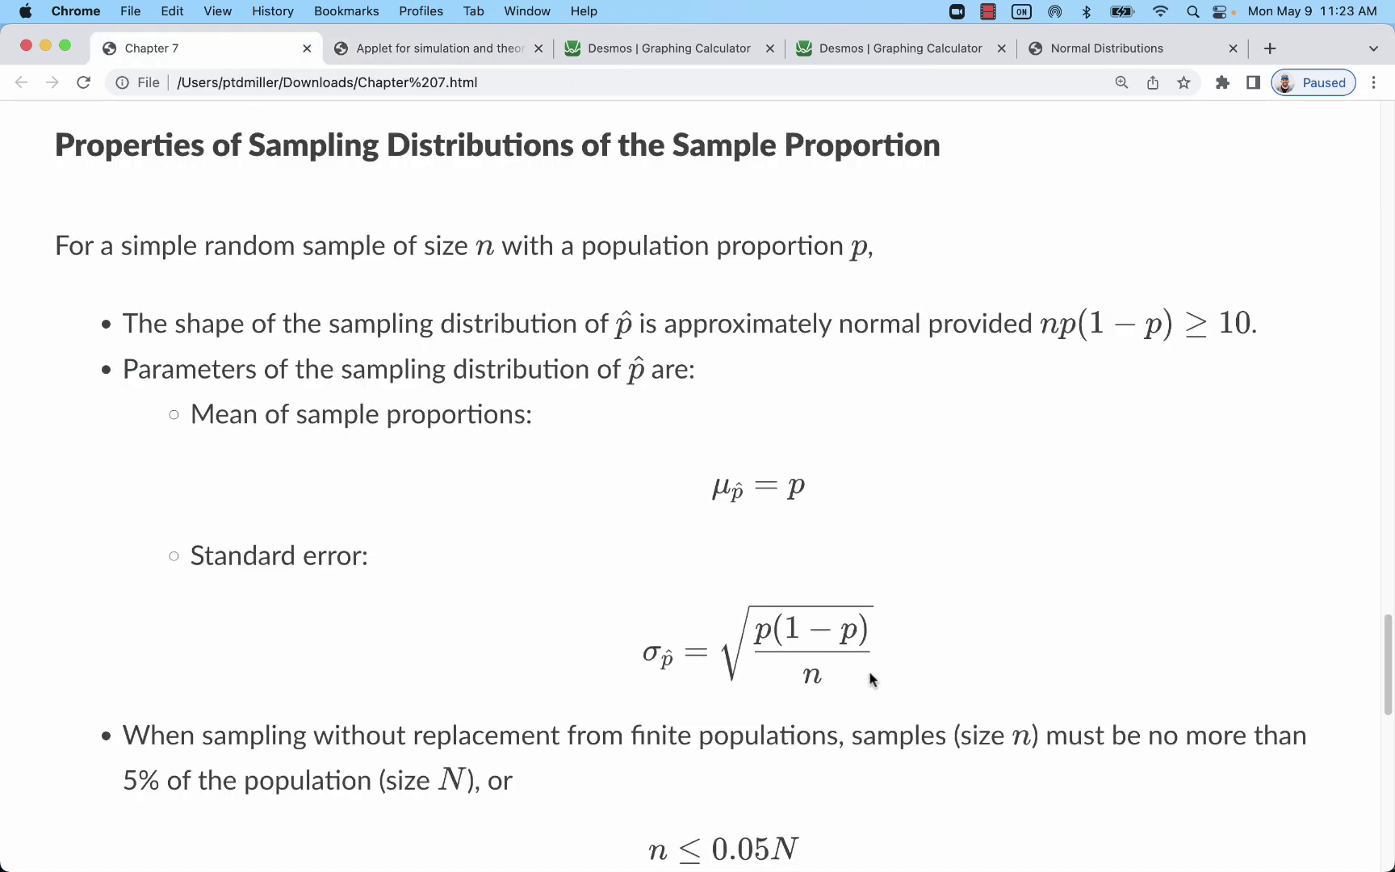
{"action": "left_click", "coordinate": [447, 46]}
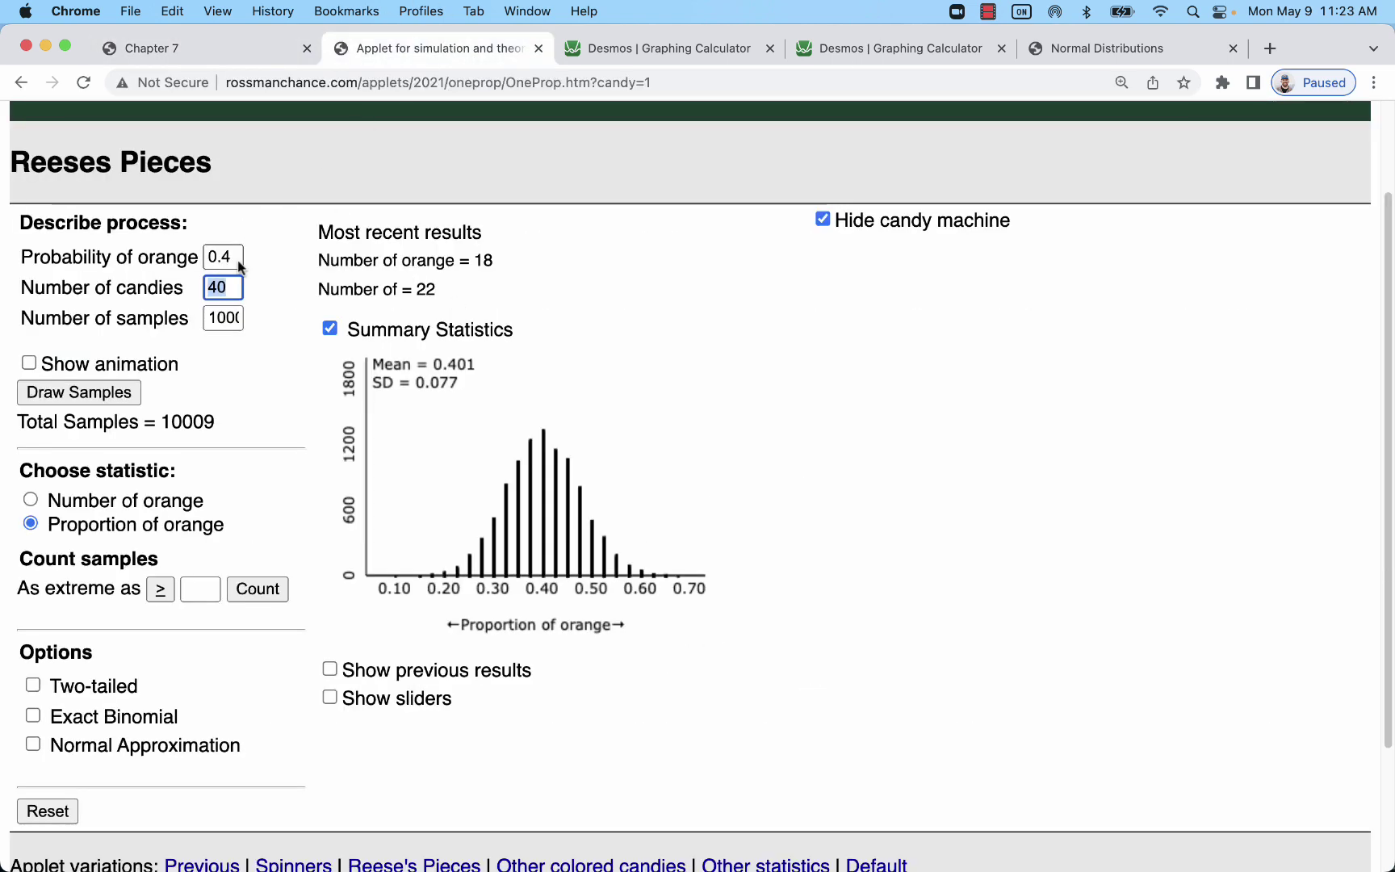
{"action": "left_click", "coordinate": [922, 53]}
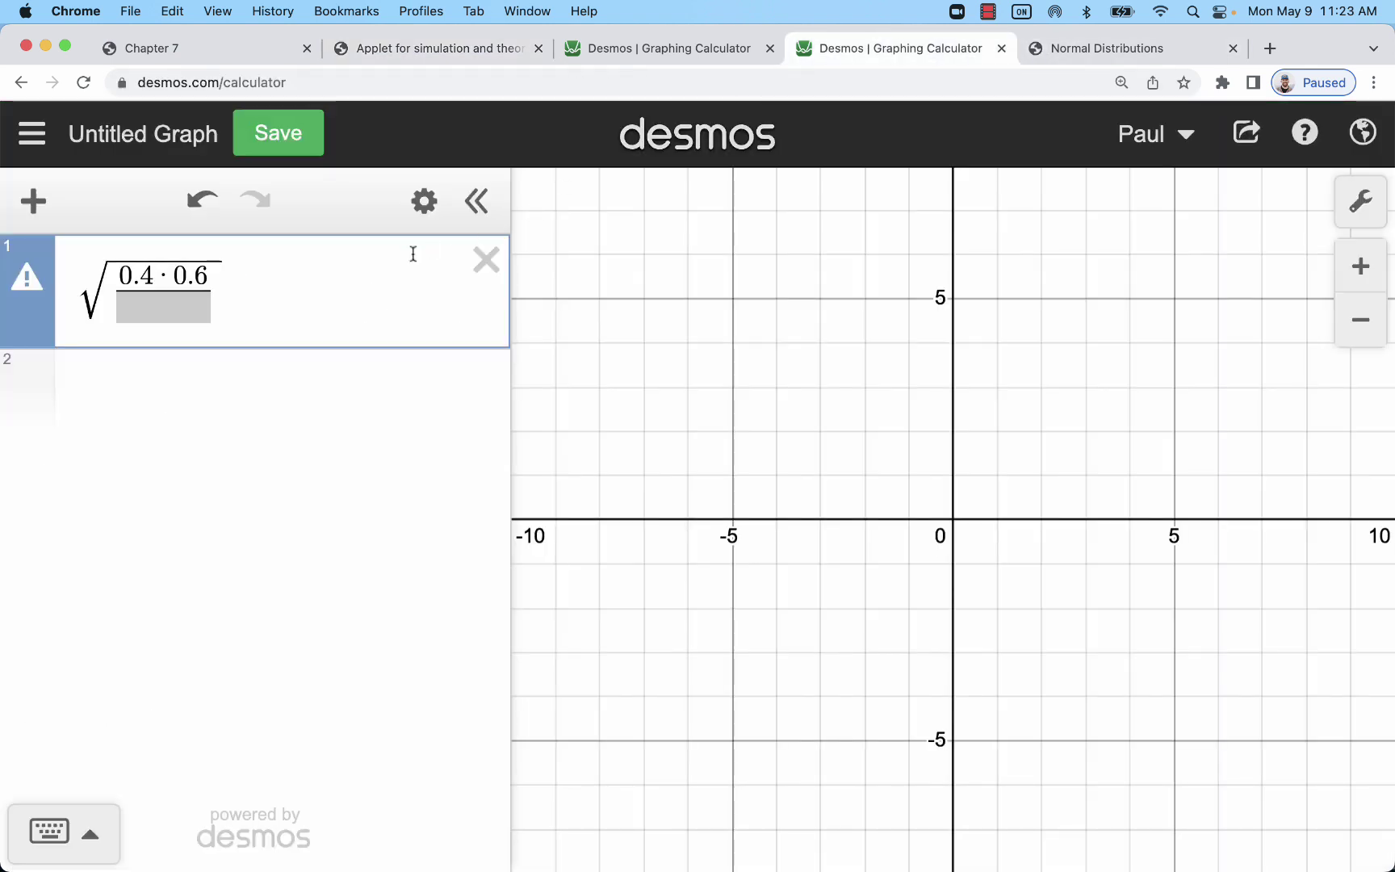
{"action": "left_click", "coordinate": [188, 311]}
{"action": "type", "text": "40"}
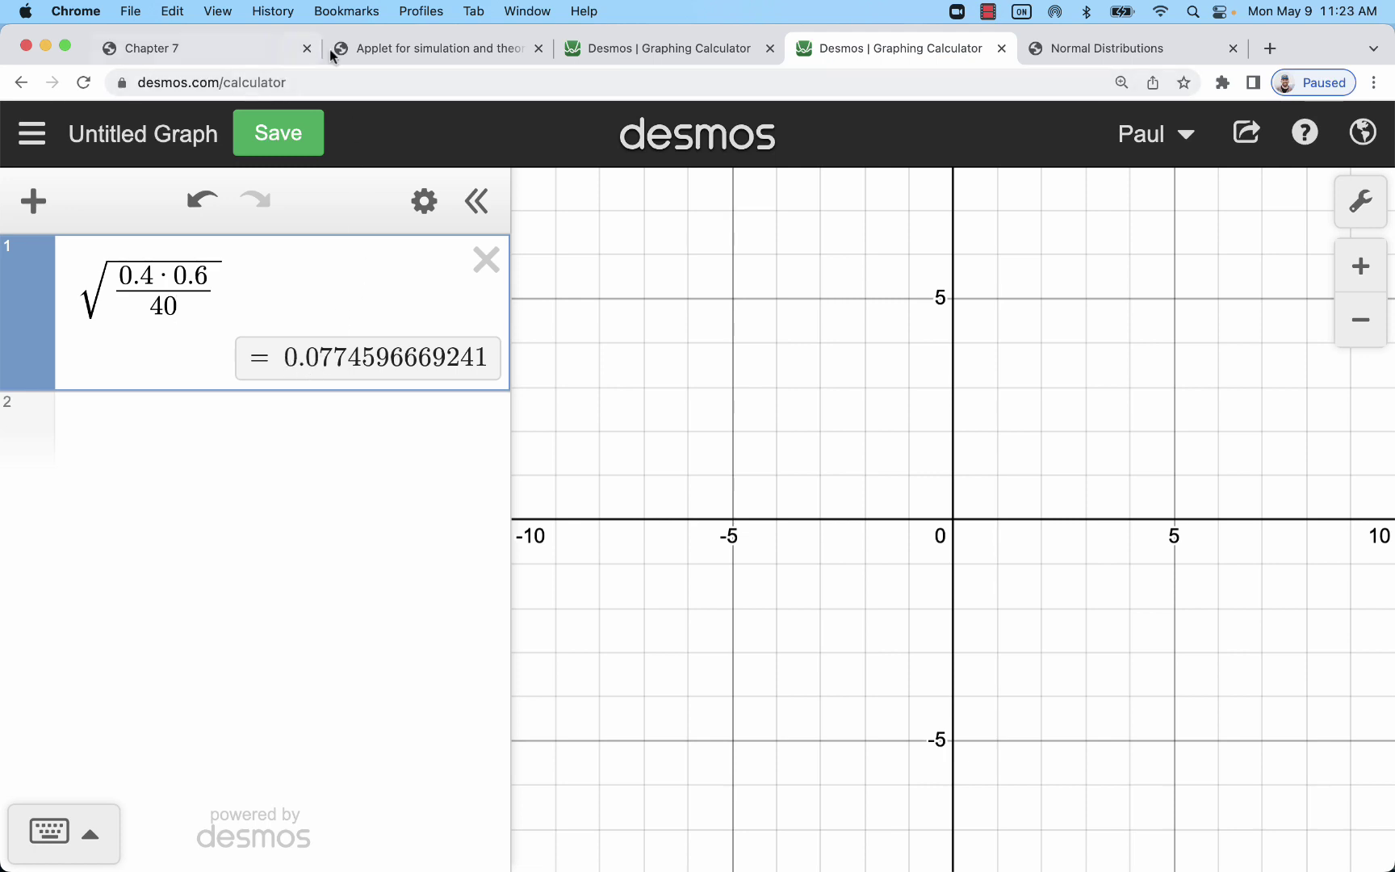
{"action": "left_click", "coordinate": [374, 50]}
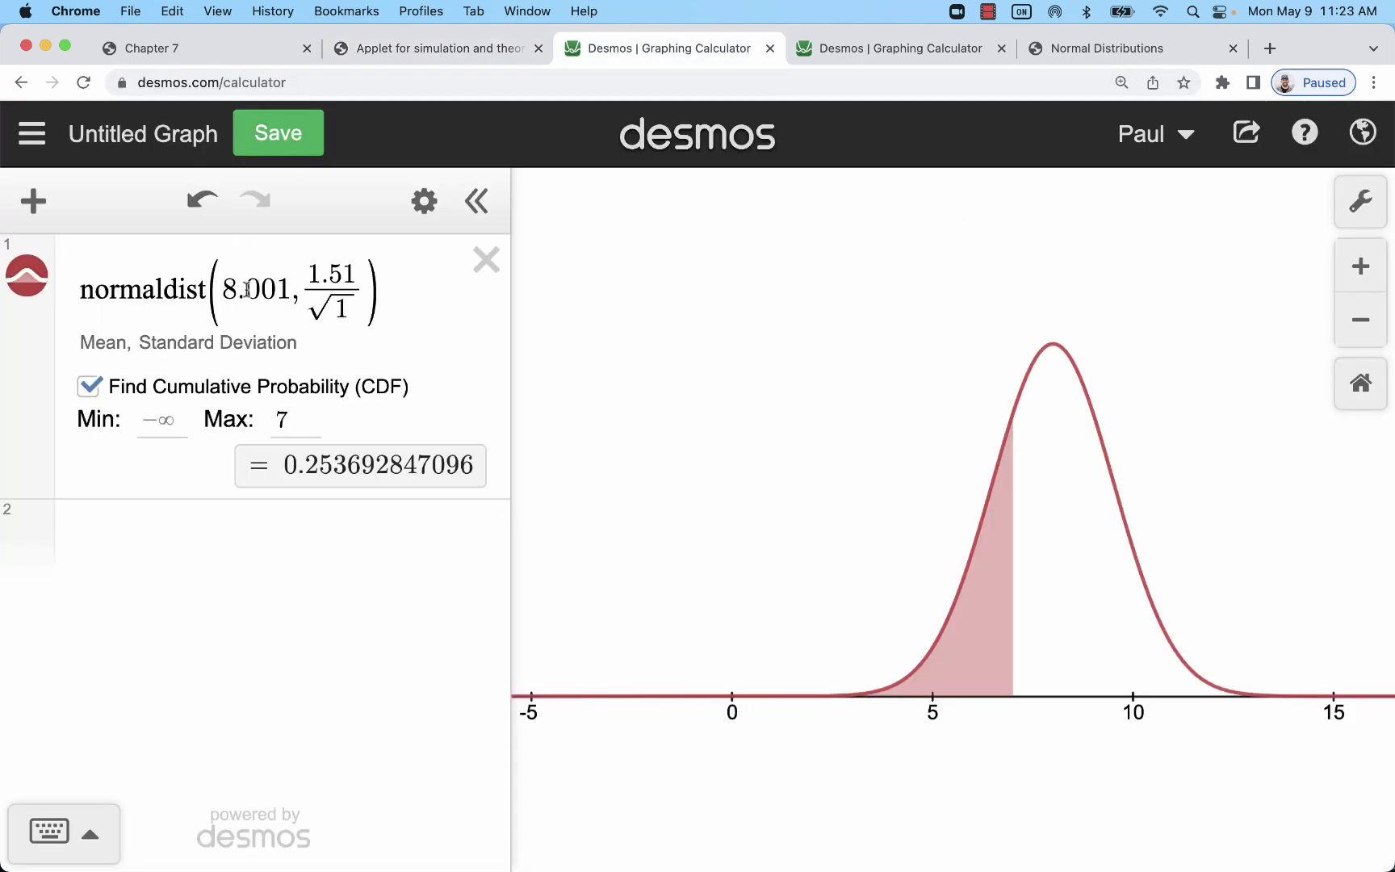
- Change normaldist to mean 0.4 and SD √(0.4·0.6/40), framing the curve around 0.4
{"action": "left_click_drag", "start_coordinate": [226, 289], "coordinate": [361, 294]}
{"action": "key", "text": "BackSpace"}
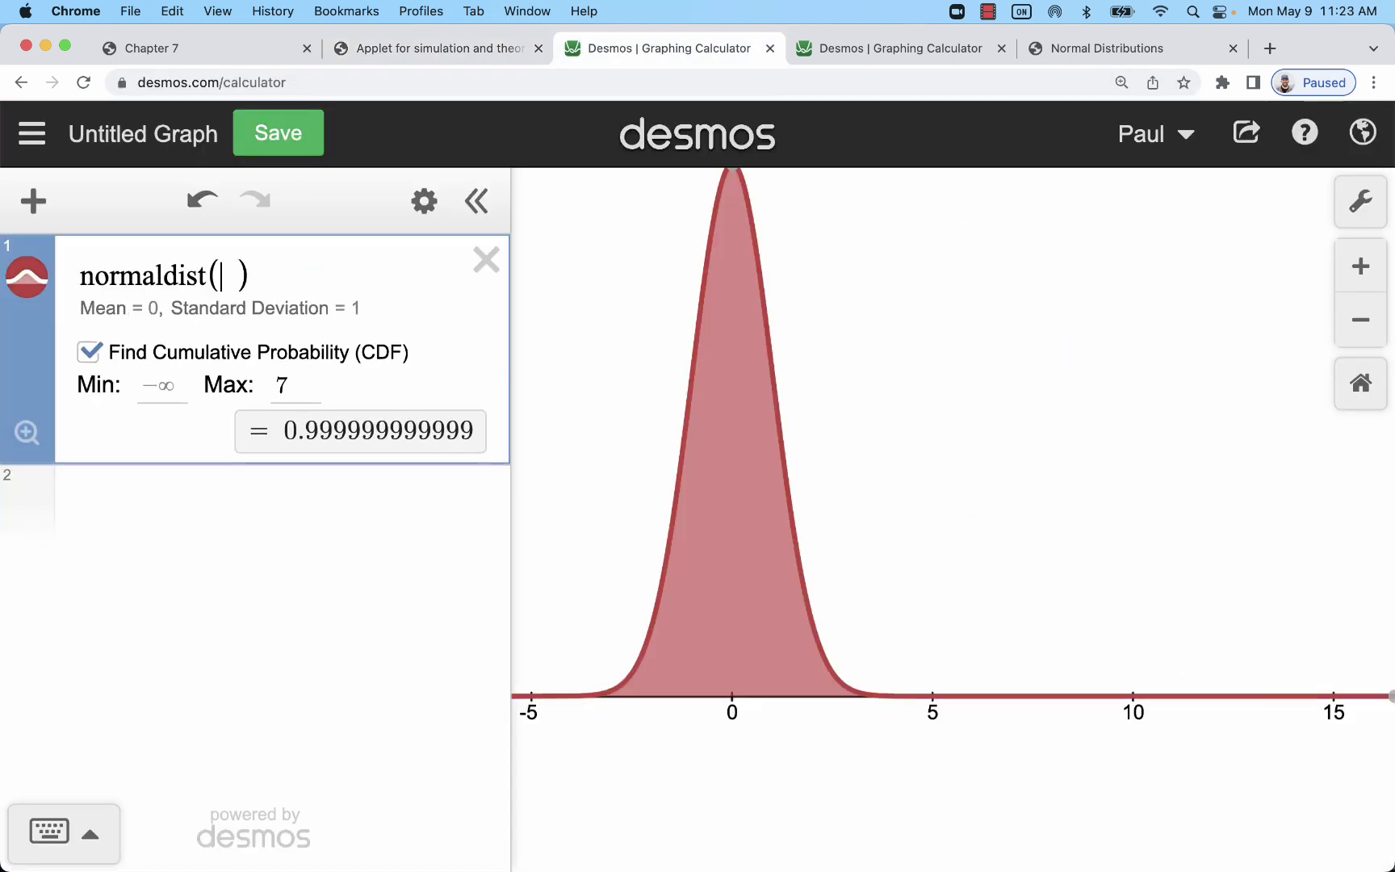
{"action": "type", "text": "0.4,"}
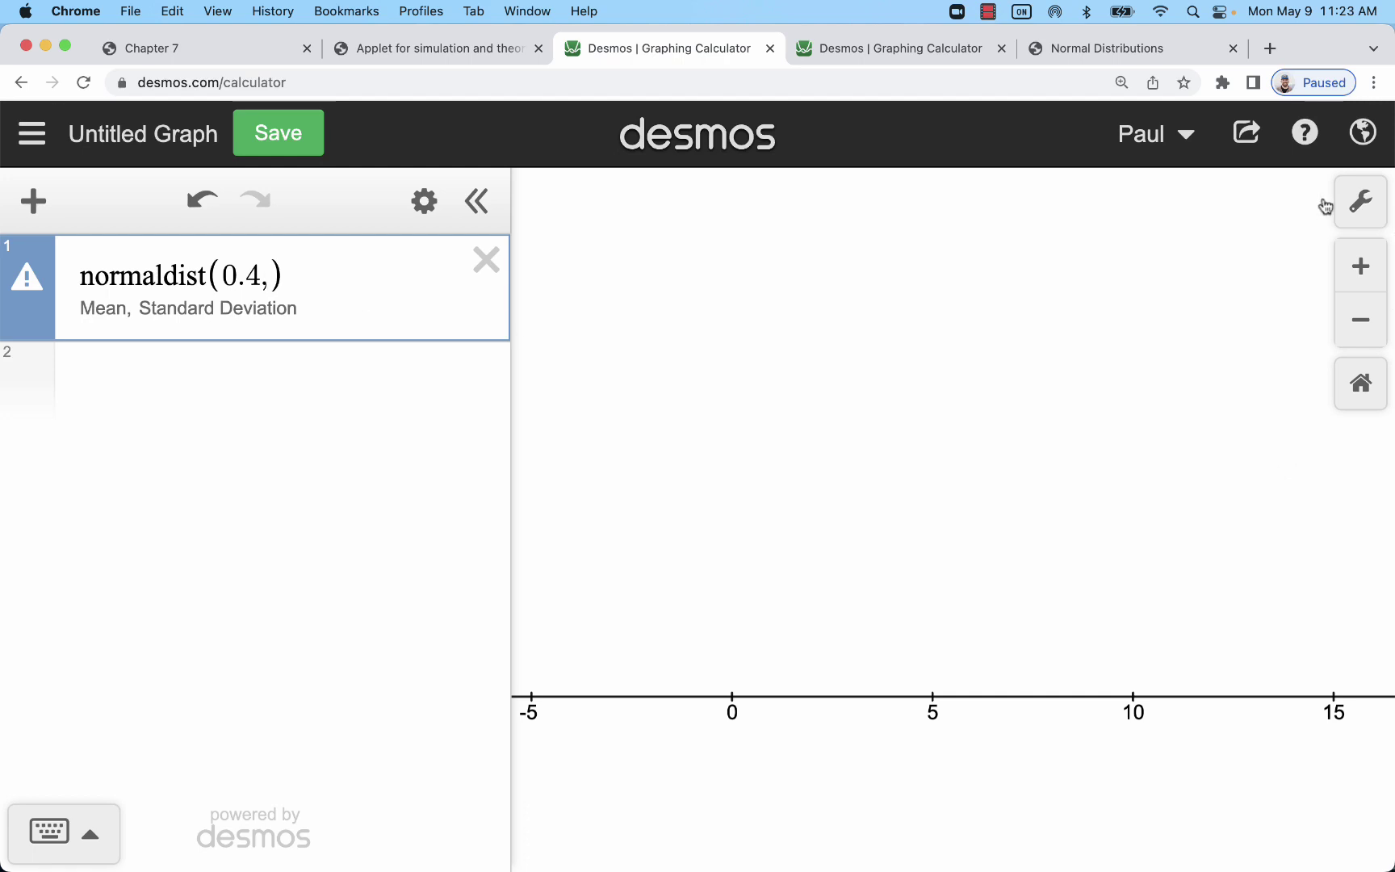
{"action": "left_click", "coordinate": [940, 60]}
{"action": "left_click_drag", "start_coordinate": [317, 275], "coordinate": [202, 296]}
{"action": "key", "text": "super+c"}
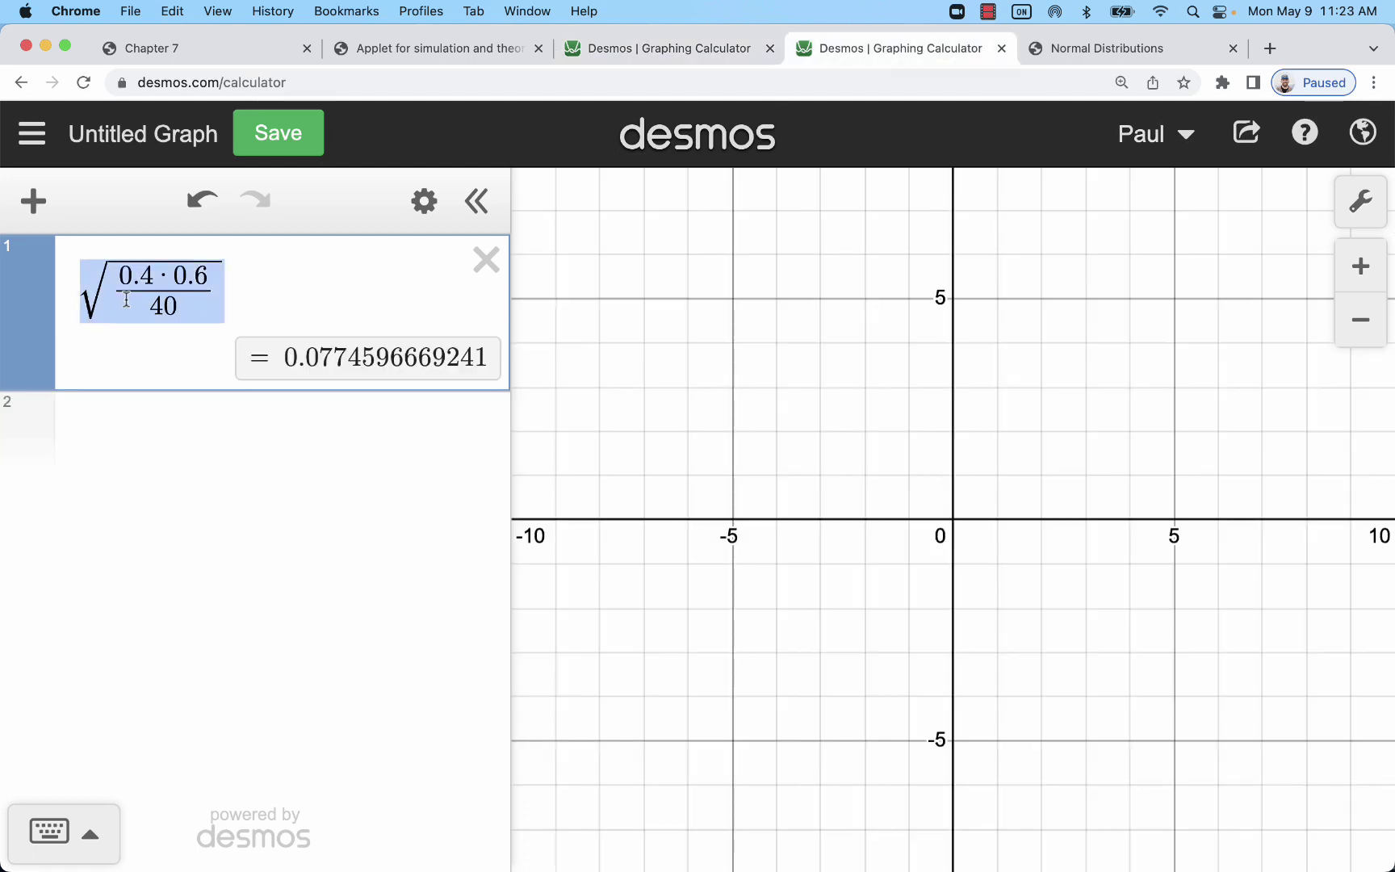
{"action": "left_click", "coordinate": [642, 57]}
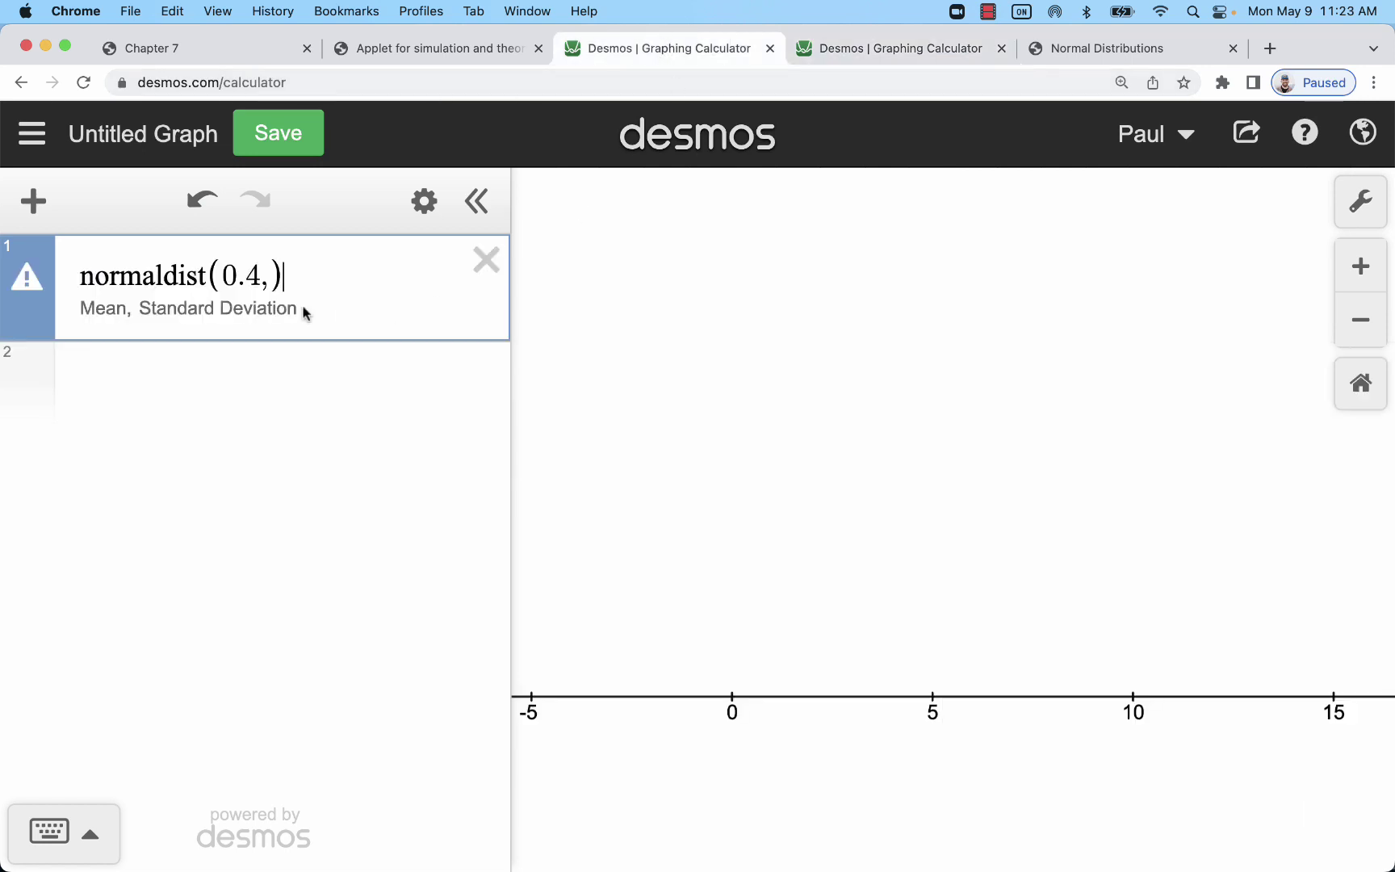
{"action": "key", "text": "Left"}
{"action": "key", "text": "super+v"}
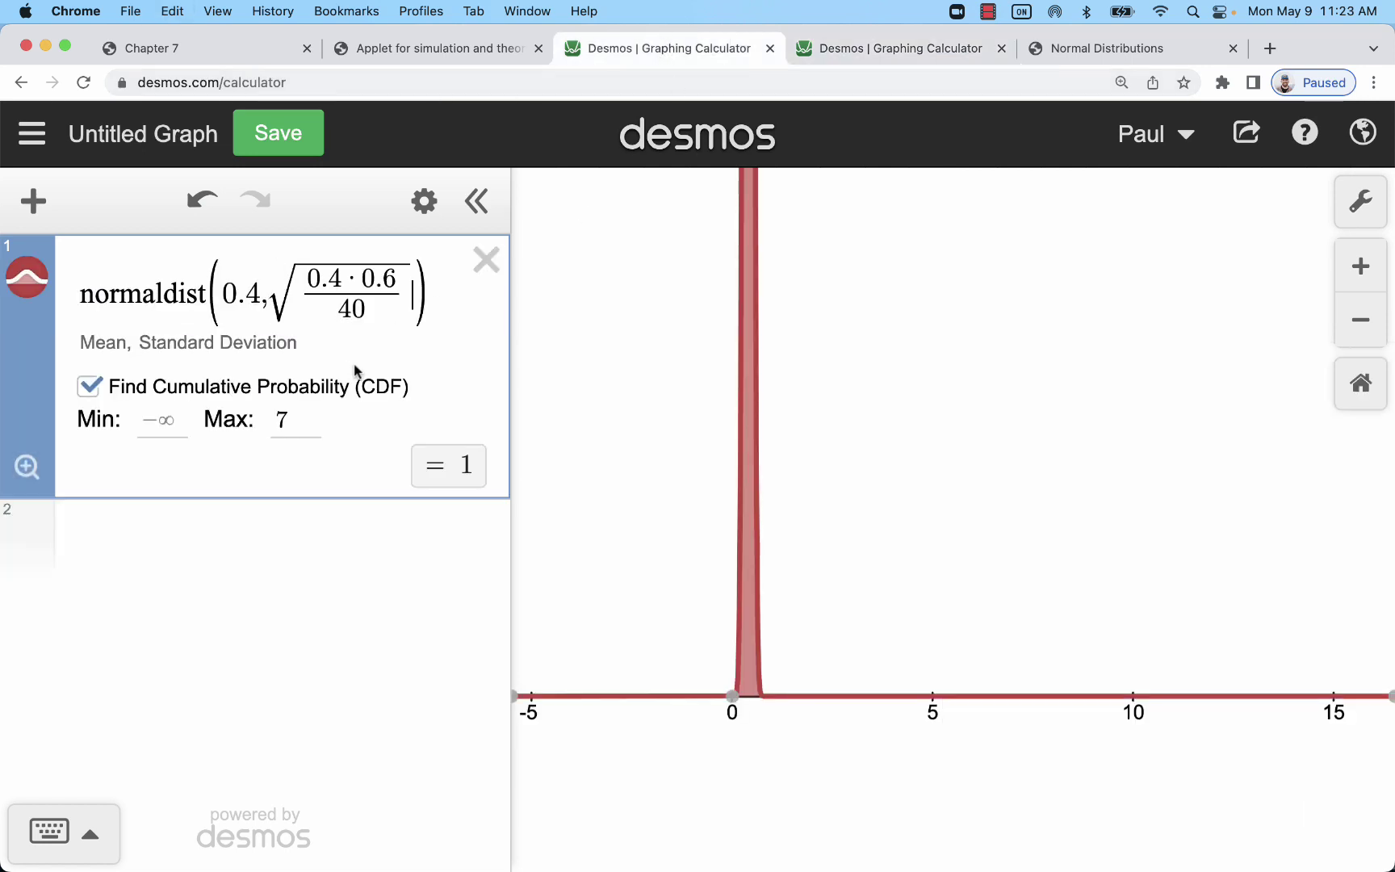
{"action": "left_click", "coordinate": [27, 466]}
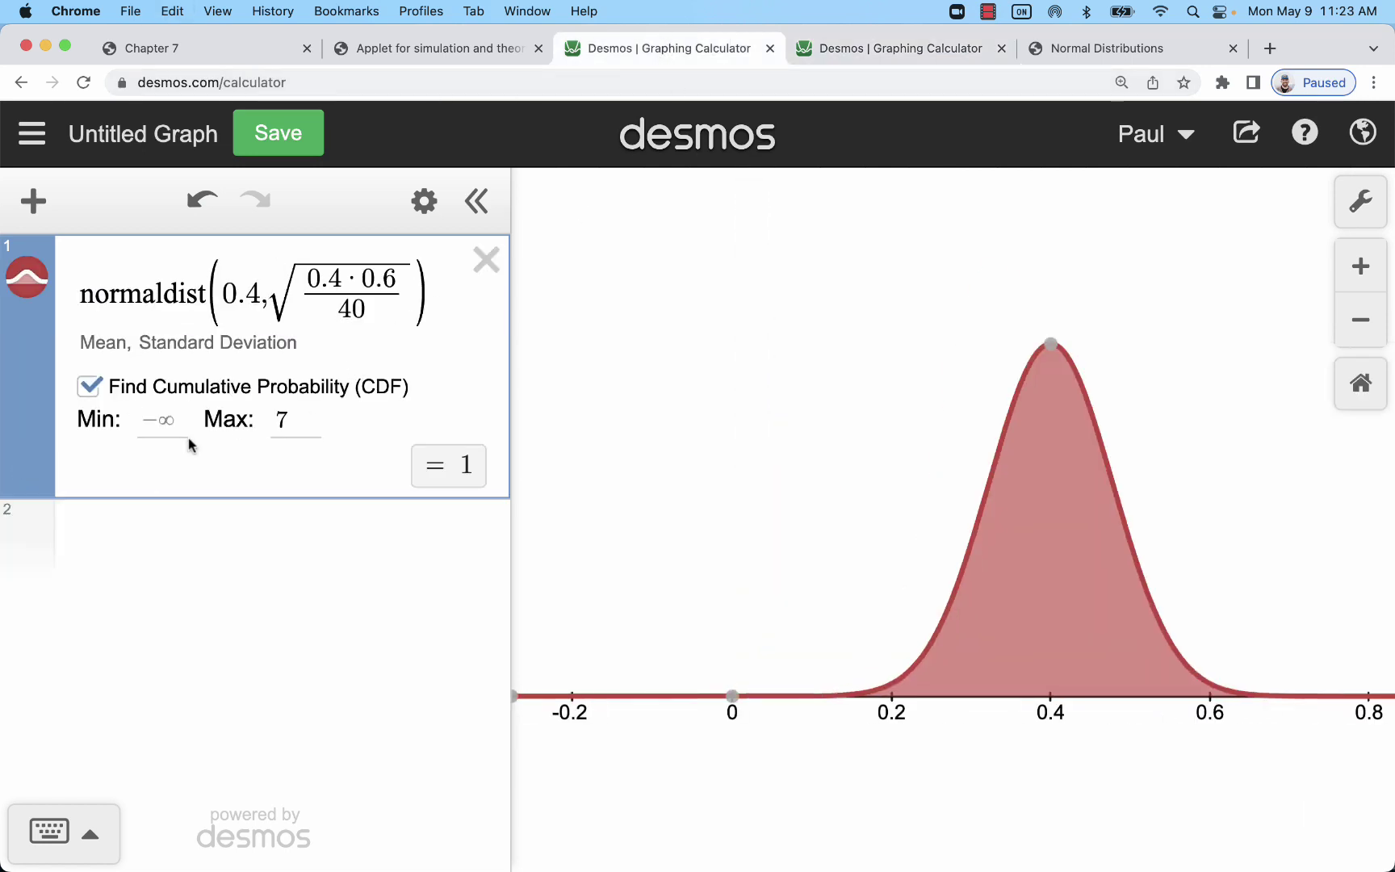
{"action": "left_click_drag", "start_coordinate": [971, 536], "coordinate": [840, 505]}
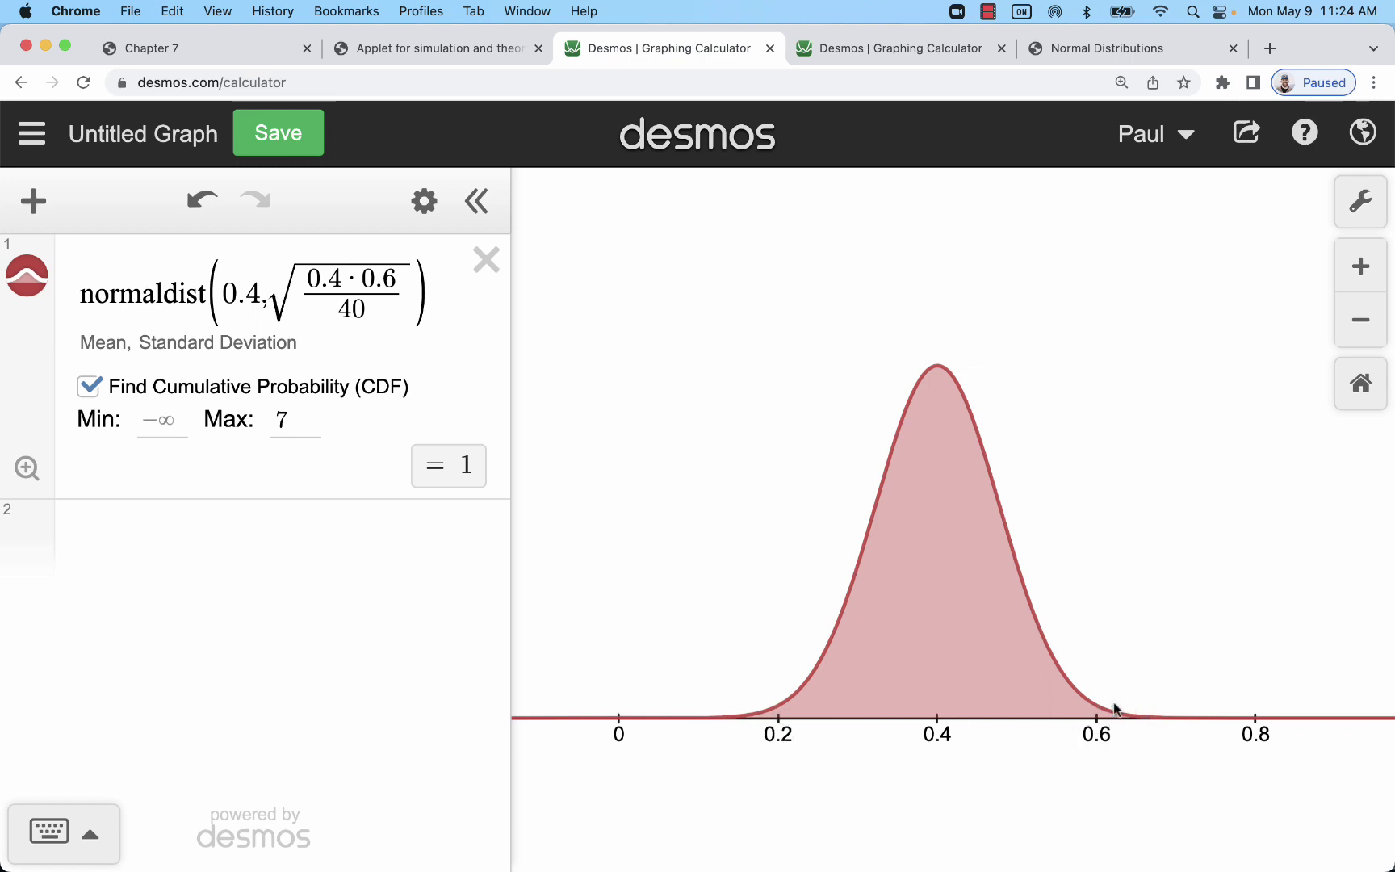
- Change the cumulative Max bound from 7 to 0.3, giving probability 0.0983528012295
{"action": "left_click", "coordinate": [271, 419]}
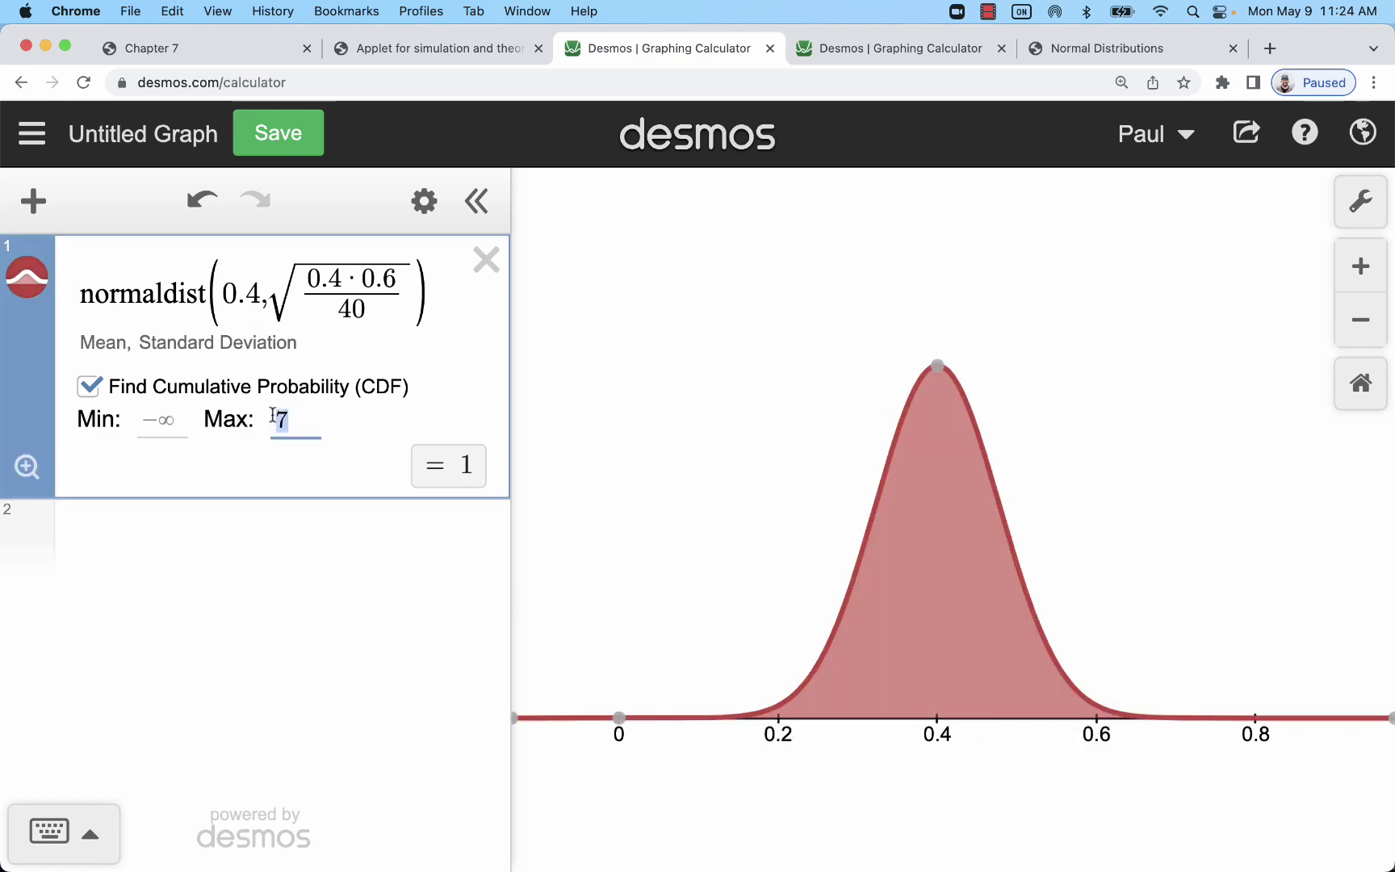
{"action": "double_click", "coordinate": [268, 420]}
{"action": "key", "text": "BackSpace"}
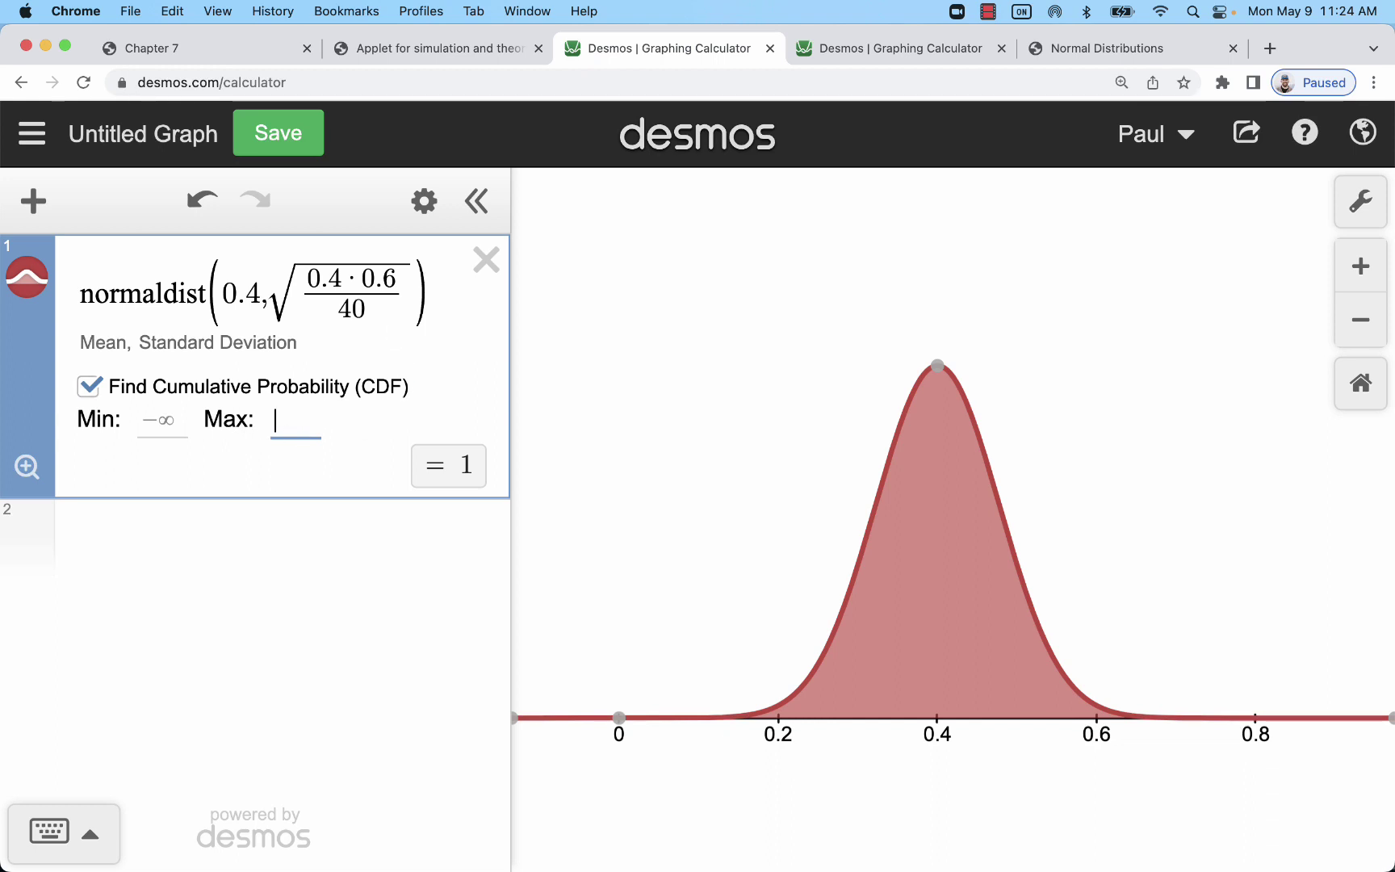
{"action": "double_click", "coordinate": [374, 308]}
{"action": "left_click", "coordinate": [294, 423]}
{"action": "type", "text": "0.3"}
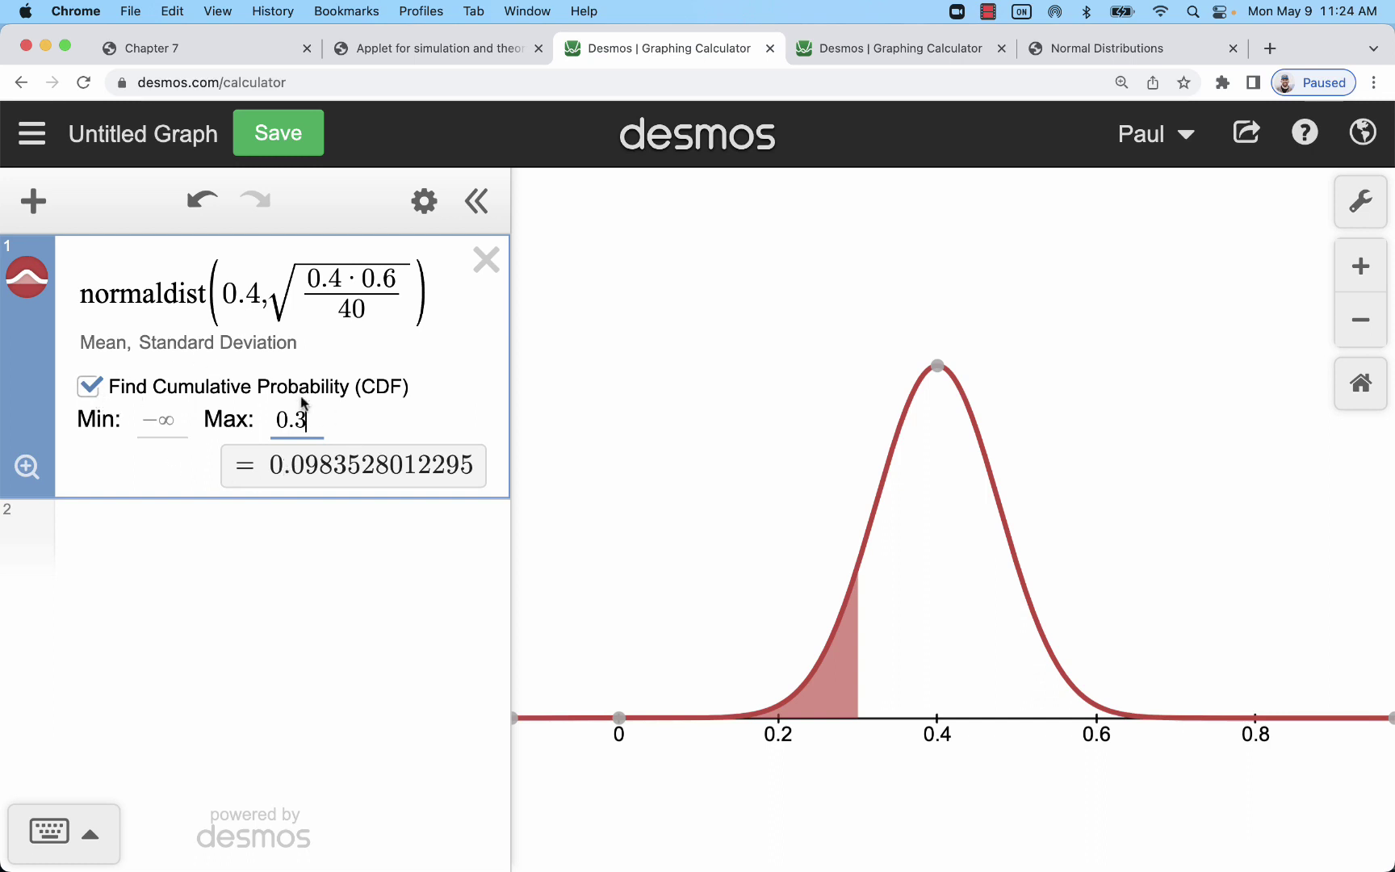
{"action": "left_click_drag", "start_coordinate": [225, 292], "coordinate": [254, 292]}
{"action": "left_click", "coordinate": [248, 50]}
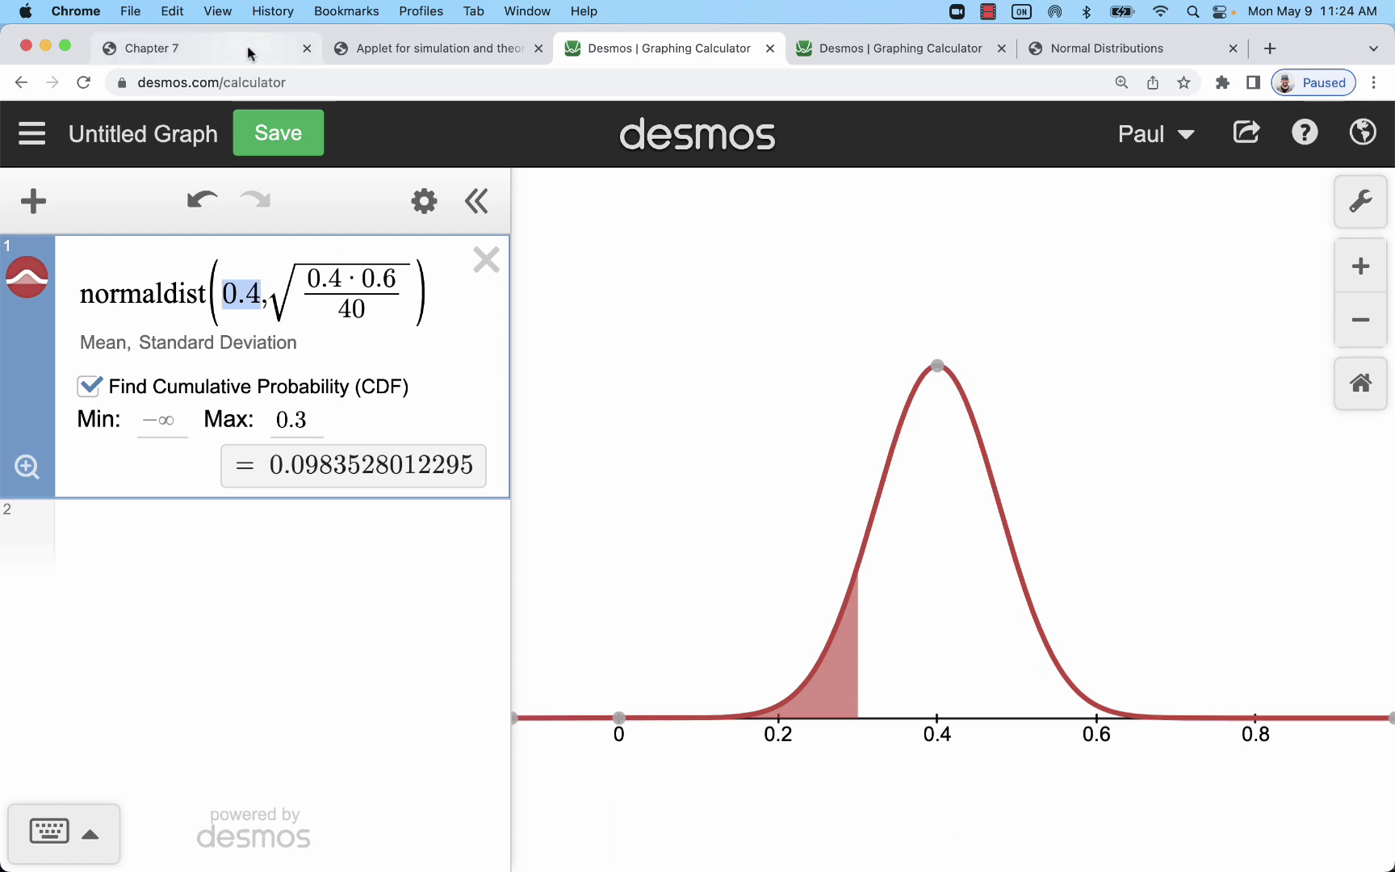
- Highlight that the mean equals p, then choose the area calculation in StatPlet Normal Distributions
{"action": "double_click", "coordinate": [791, 483]}
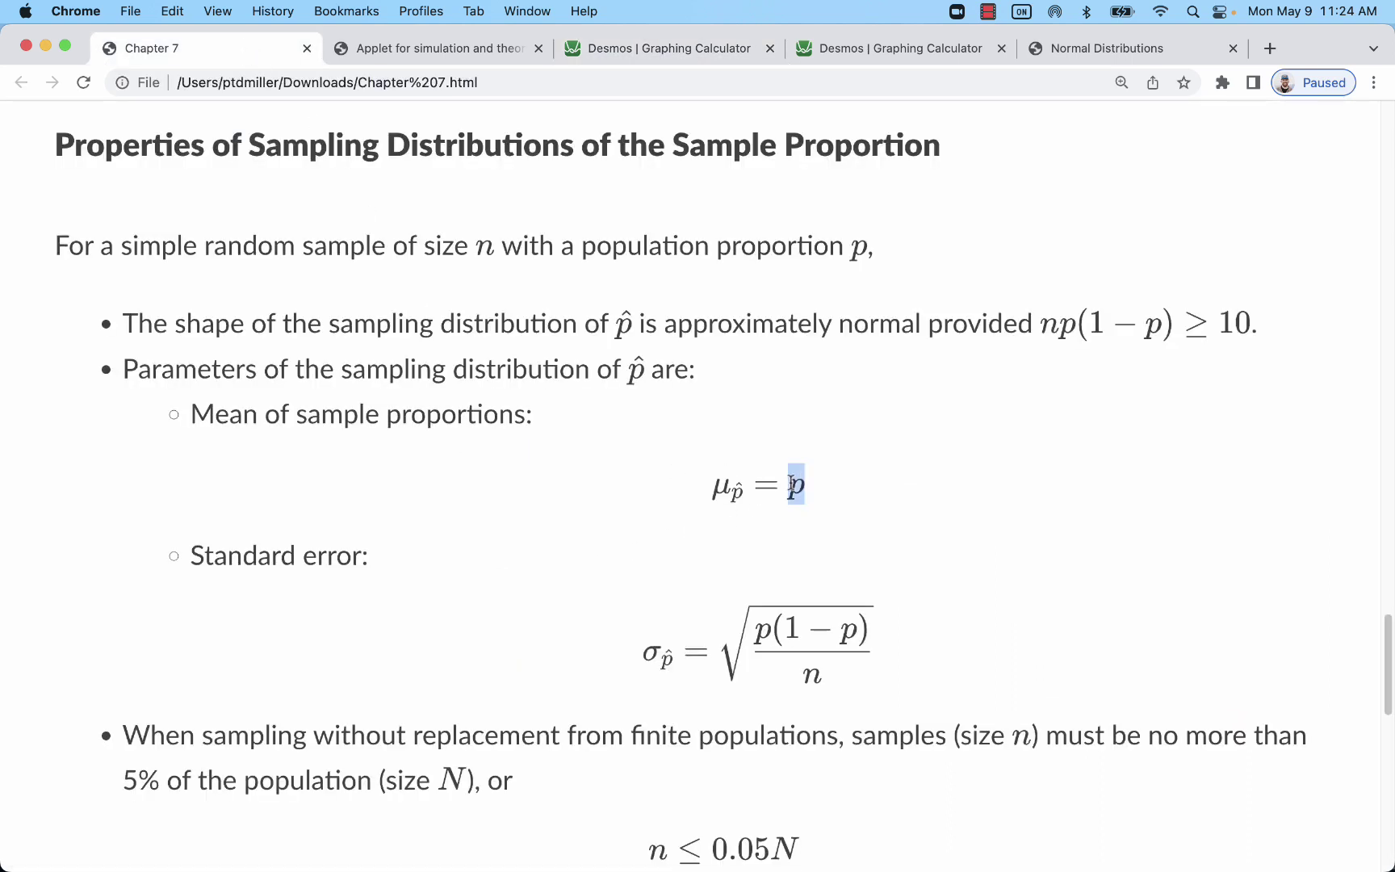
{"action": "left_click", "coordinate": [739, 646]}
{"action": "left_click", "coordinate": [1090, 50]}
{"action": "left_click", "coordinate": [484, 177]}
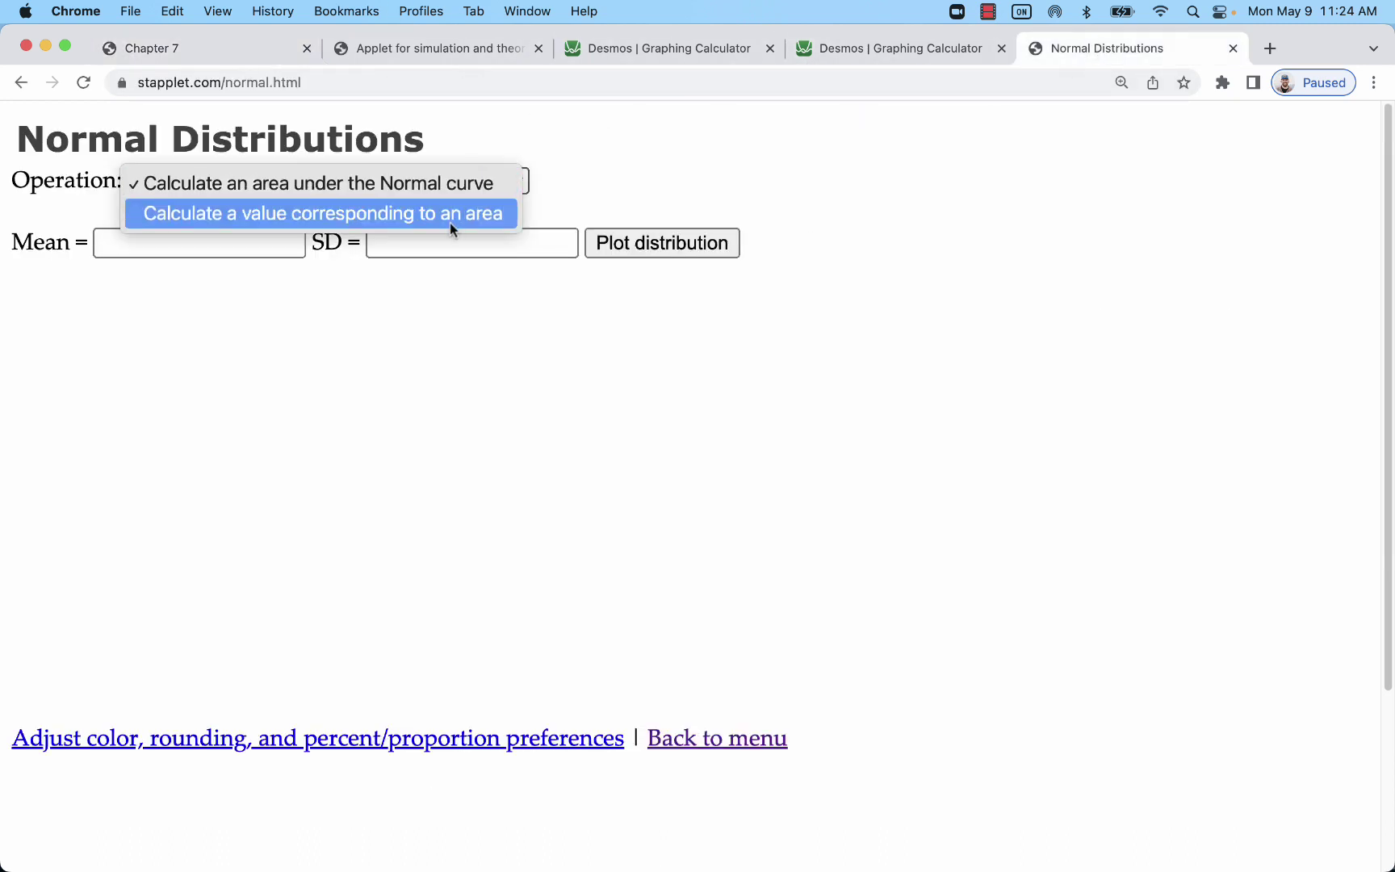
{"action": "left_click", "coordinate": [343, 195]}
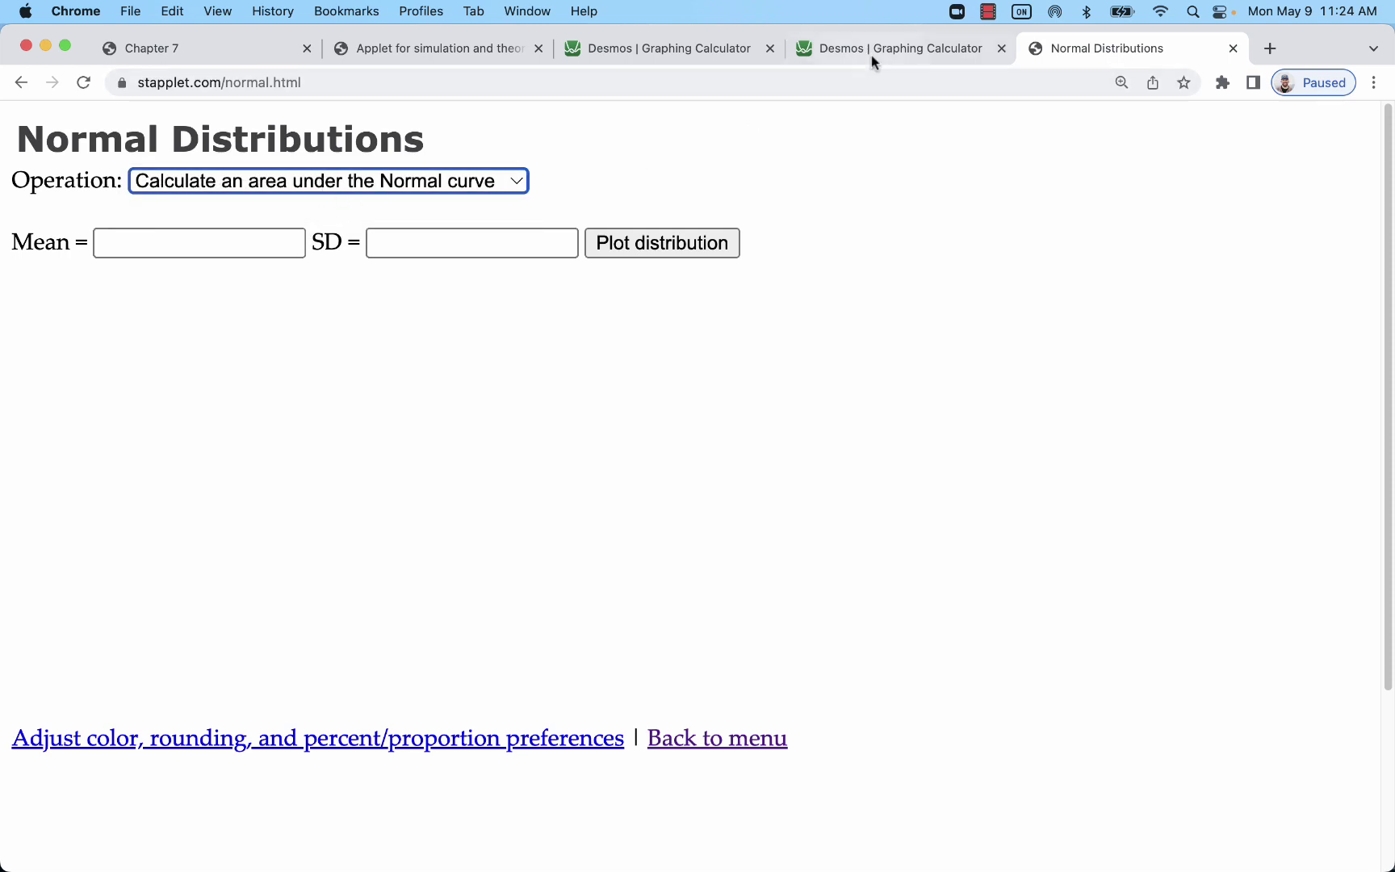
- Plot a normal curve with mean 0.4 and standard deviation 0.077
{"action": "left_click", "coordinate": [893, 55]}
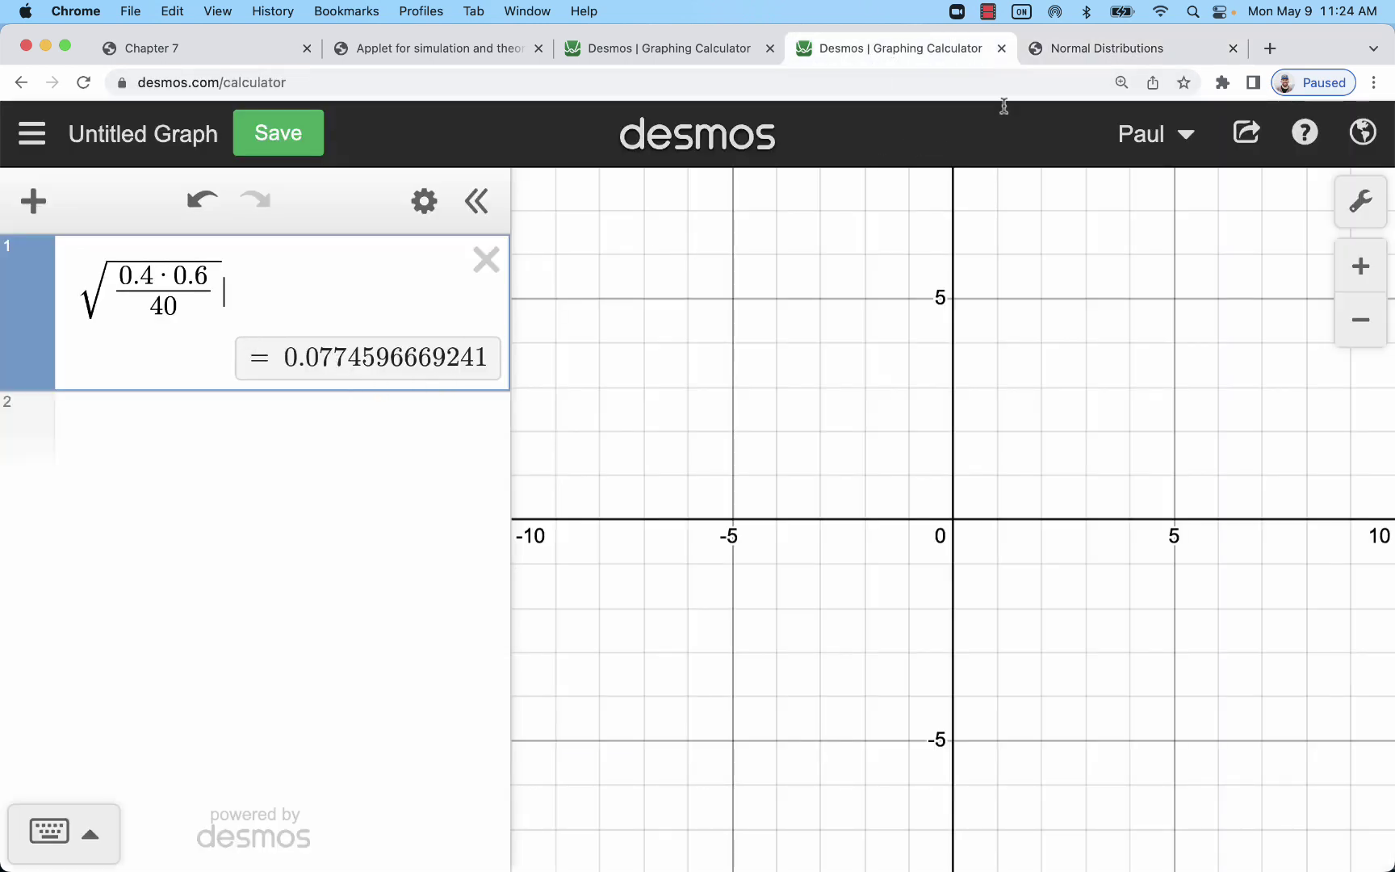
{"action": "left_click", "coordinate": [1047, 53]}
{"action": "left_click", "coordinate": [419, 246]}
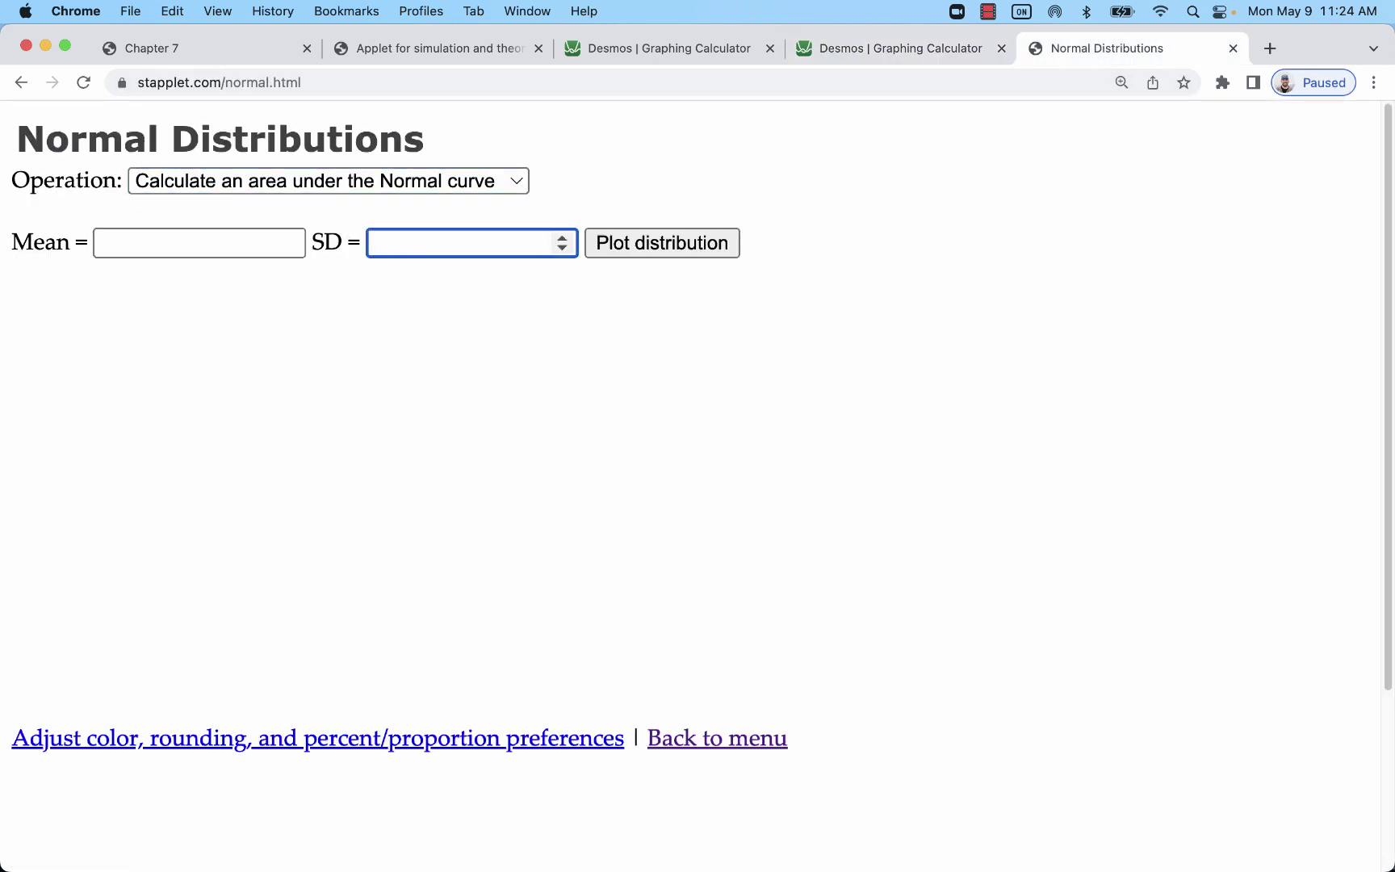
{"action": "type", "text": "0.077"}
{"action": "left_click", "coordinate": [186, 236]}
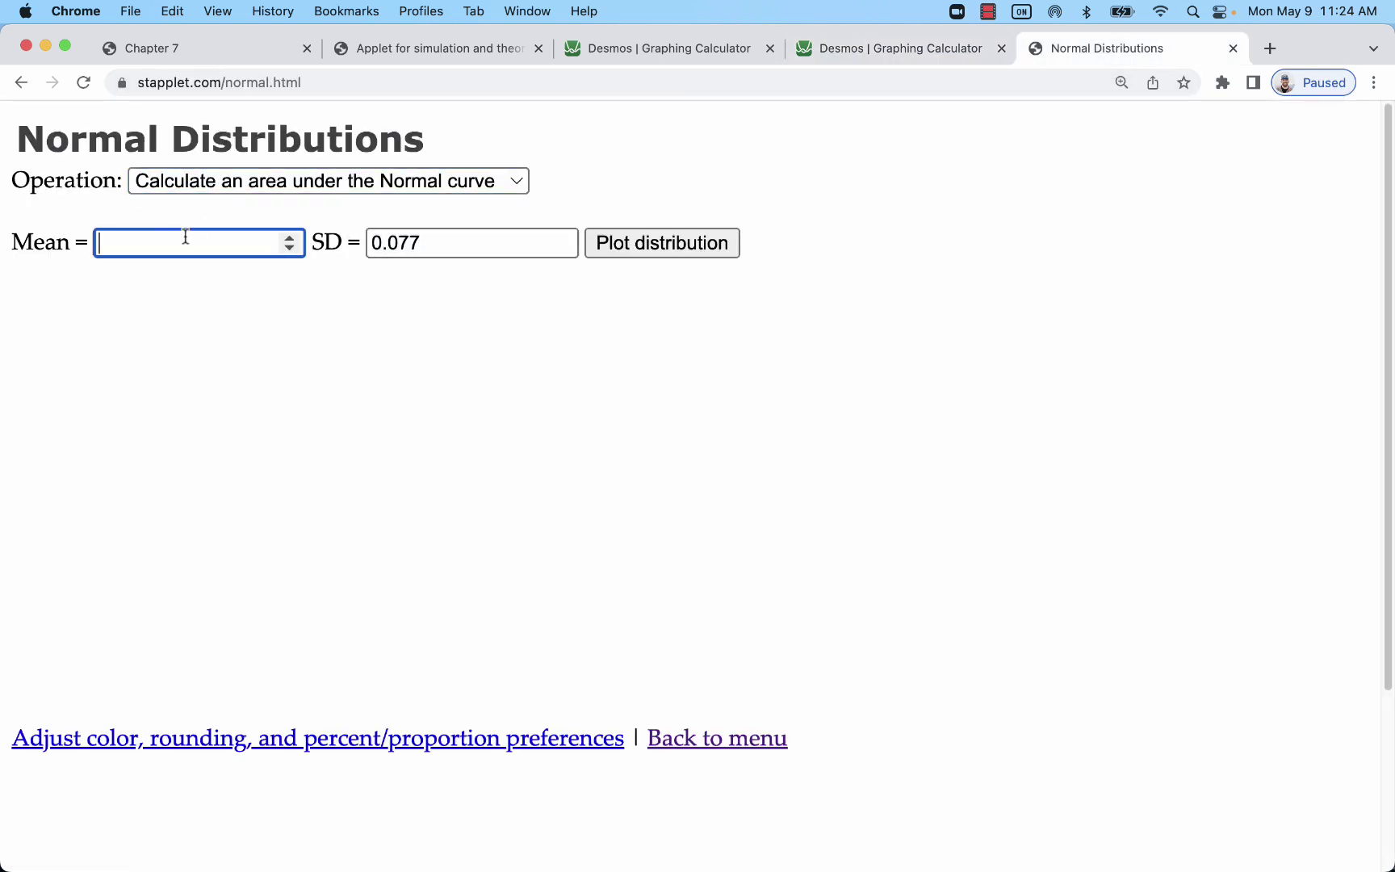
{"action": "type", "text": "0.4"}
{"action": "double_click", "coordinate": [152, 252]}
{"action": "left_click", "coordinate": [642, 243]}
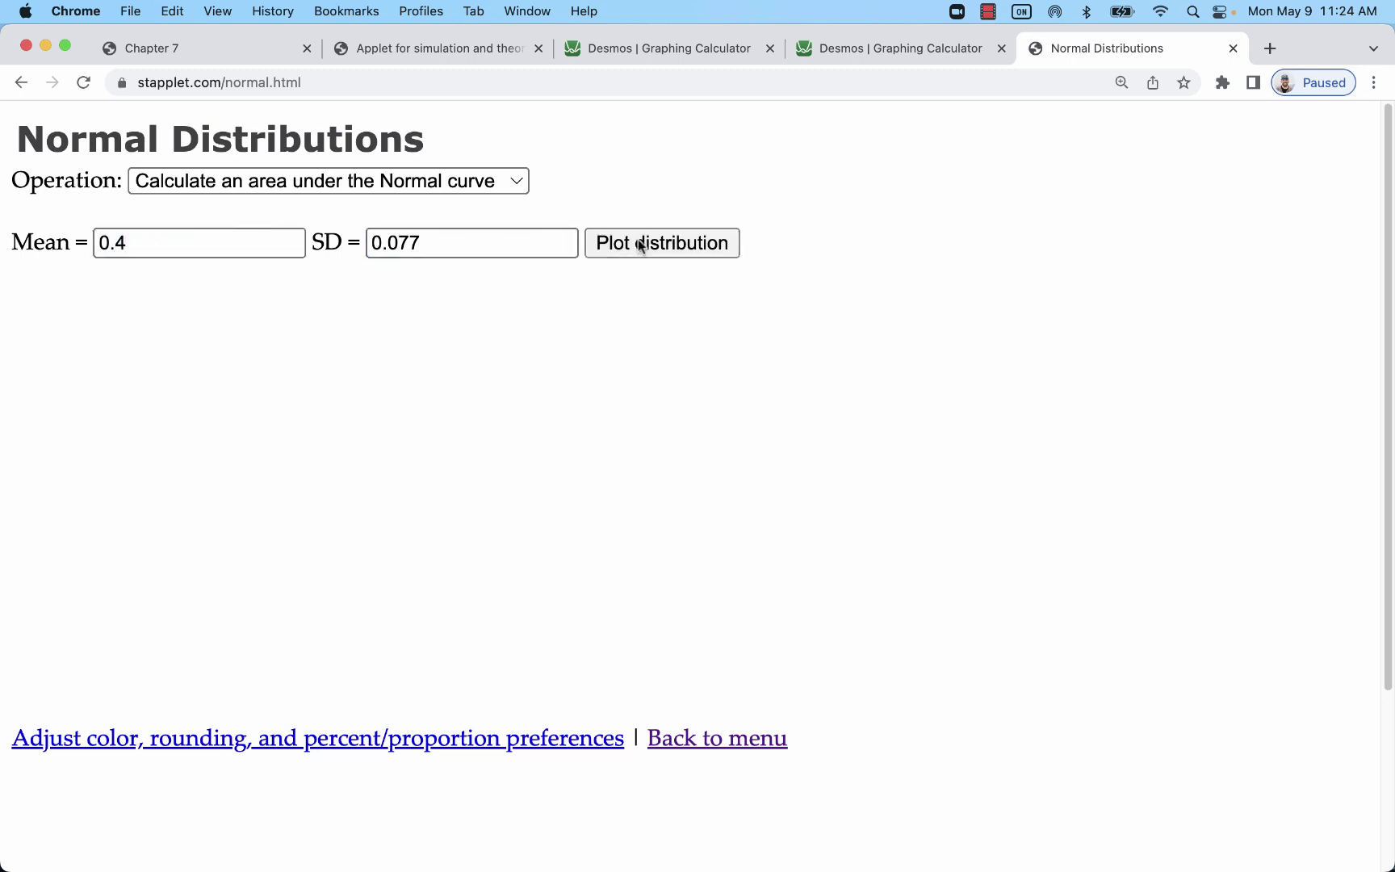
{"action": "left_click_drag", "start_coordinate": [445, 240], "coordinate": [355, 247]}
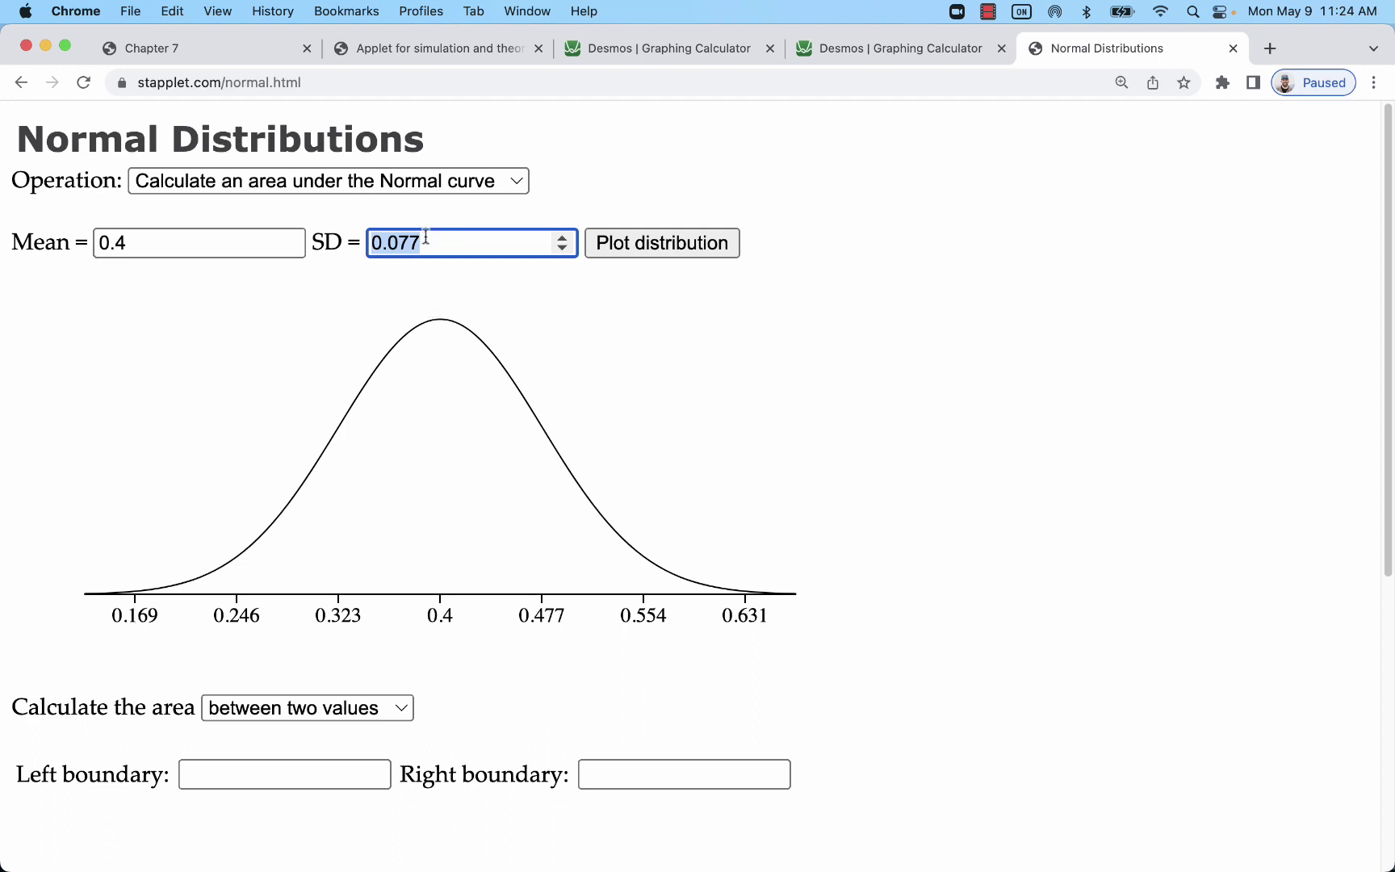
- Enter a right boundary of 0.3, calculate the area, and choose area to the left
{"action": "left_click", "coordinate": [653, 777]}
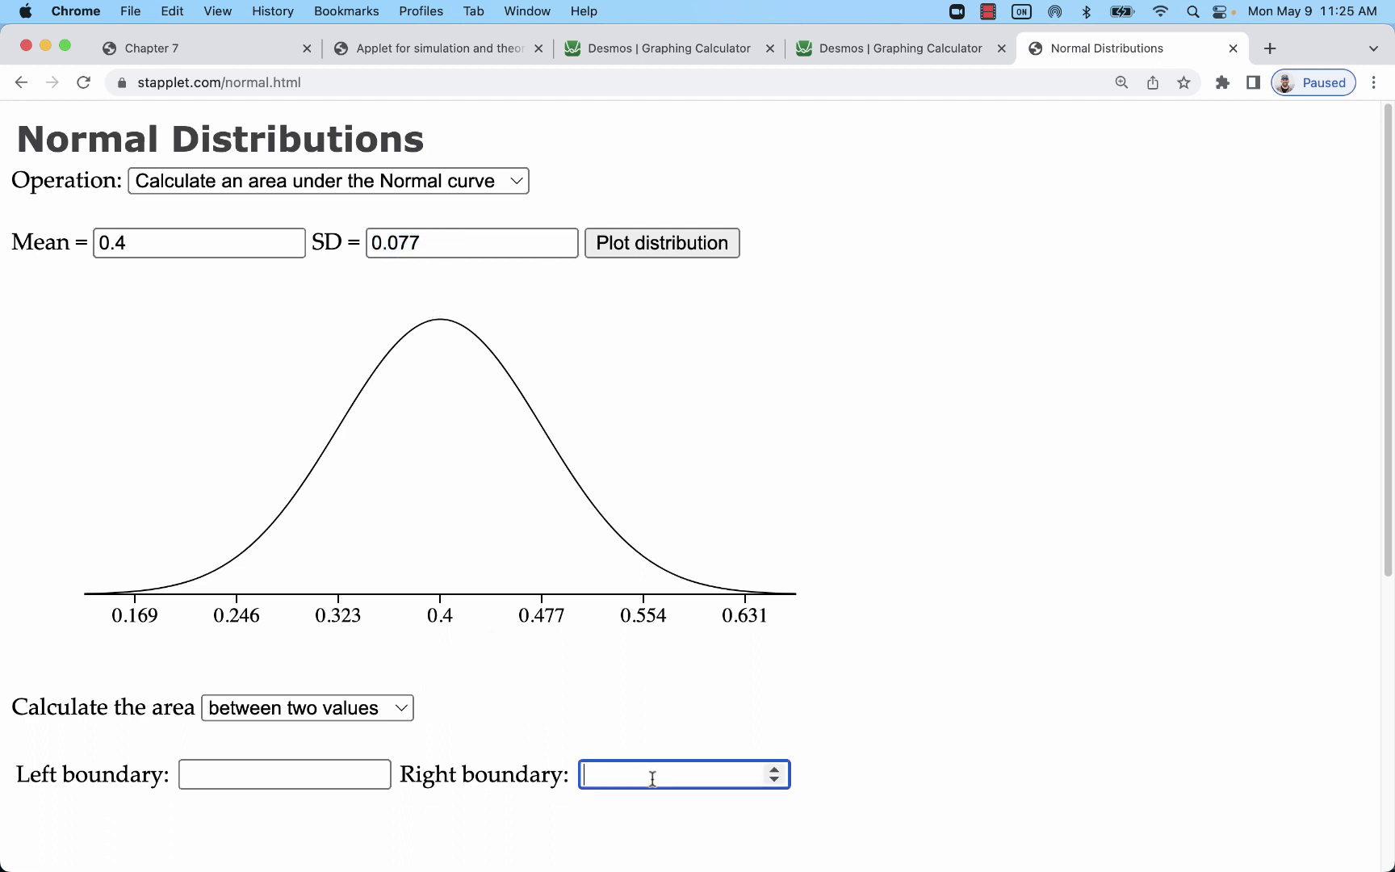
{"action": "type", "text": "0.3"}
{"action": "scroll", "coordinate": [819, 731], "scroll_direction": "down", "scroll_amount": 3}
{"action": "left_click", "coordinate": [133, 814]}
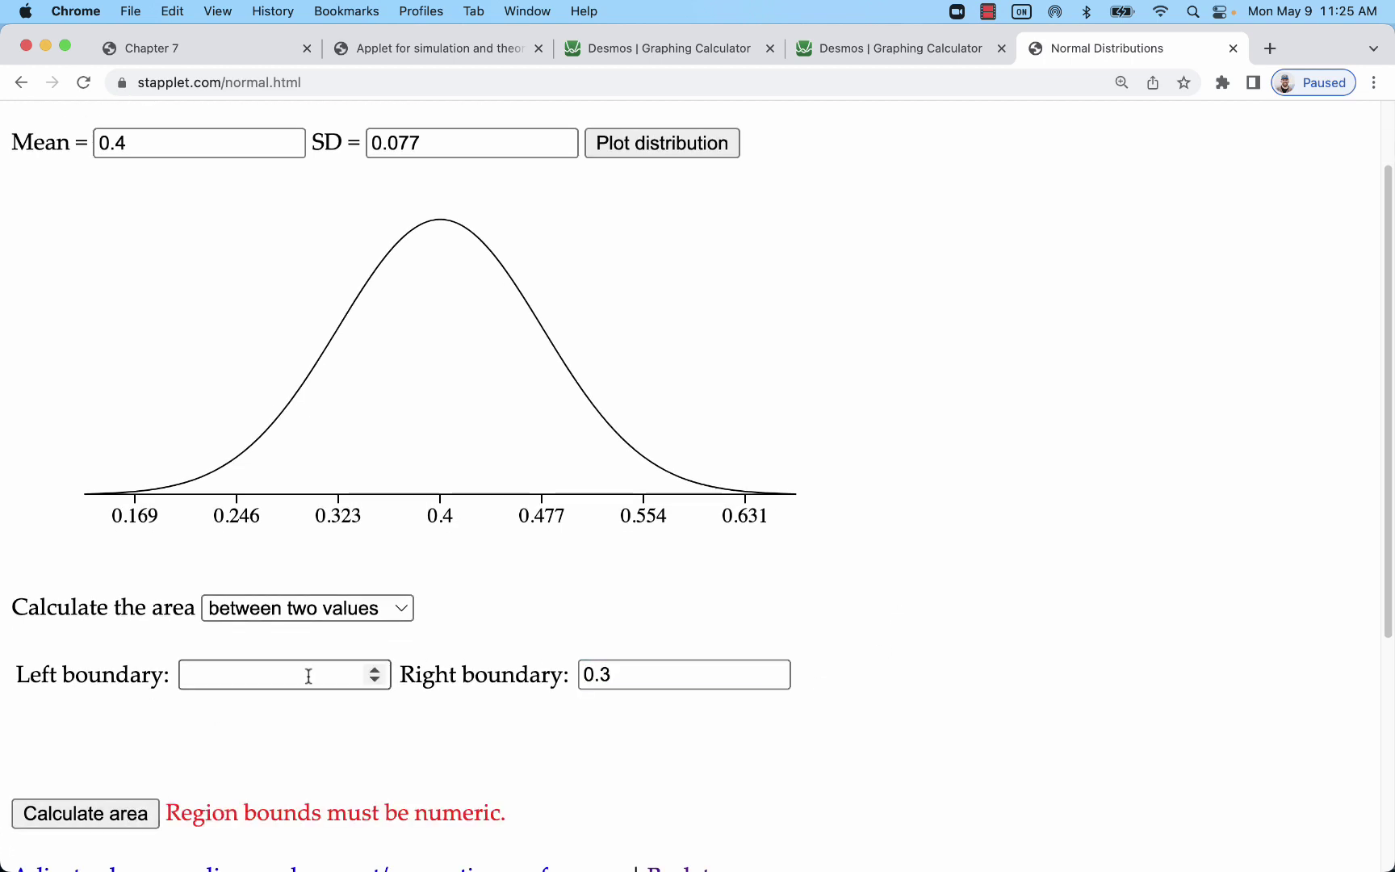
{"action": "left_click", "coordinate": [322, 609]}
{"action": "left_click", "coordinate": [323, 635]}
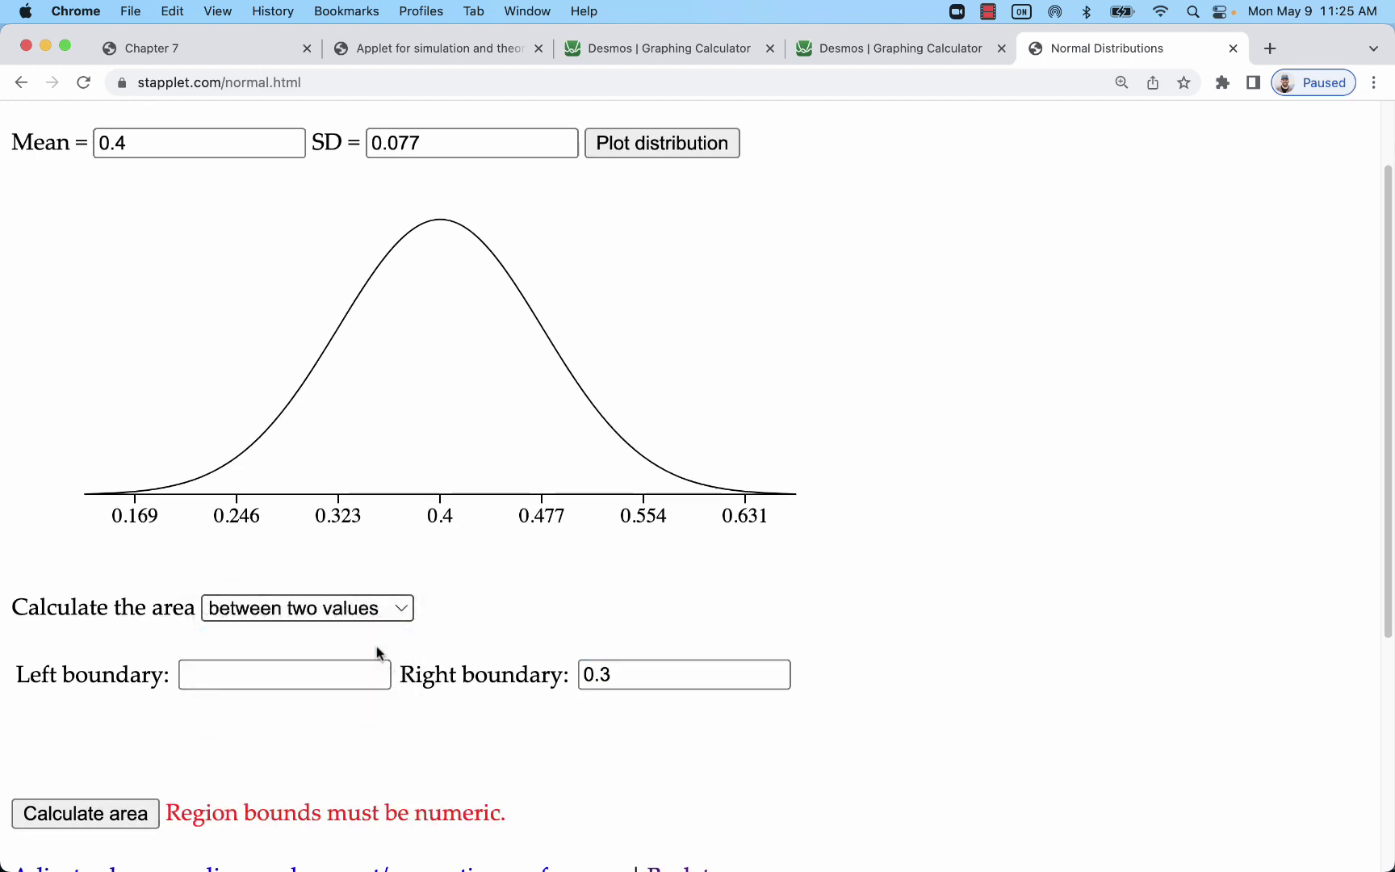